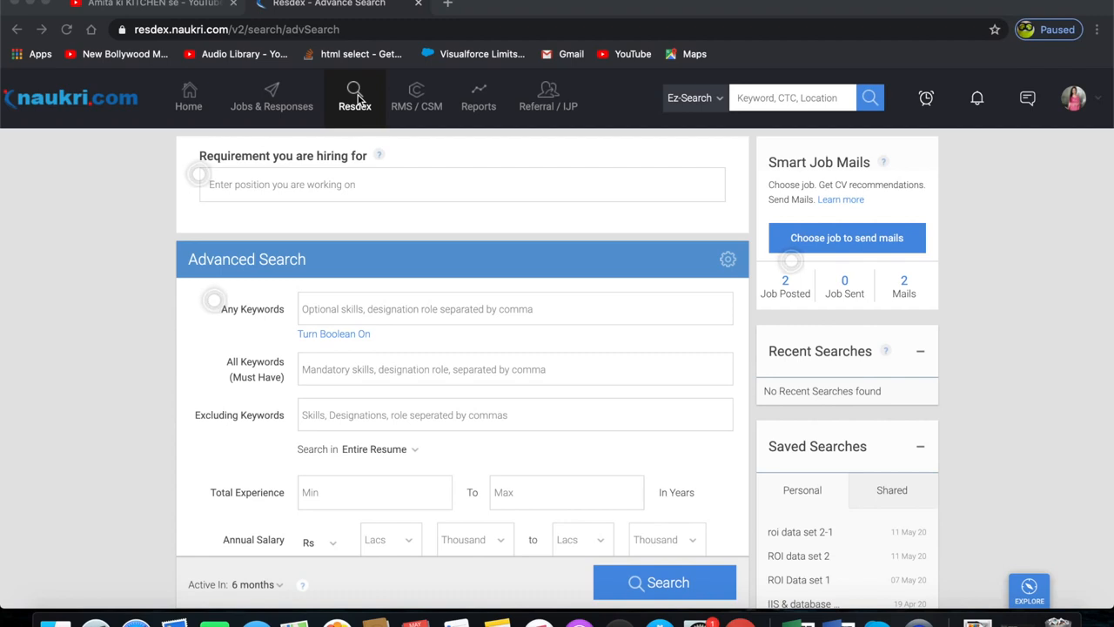
- Open the Search Resumes page from the Resdex section
left_click(357, 100)
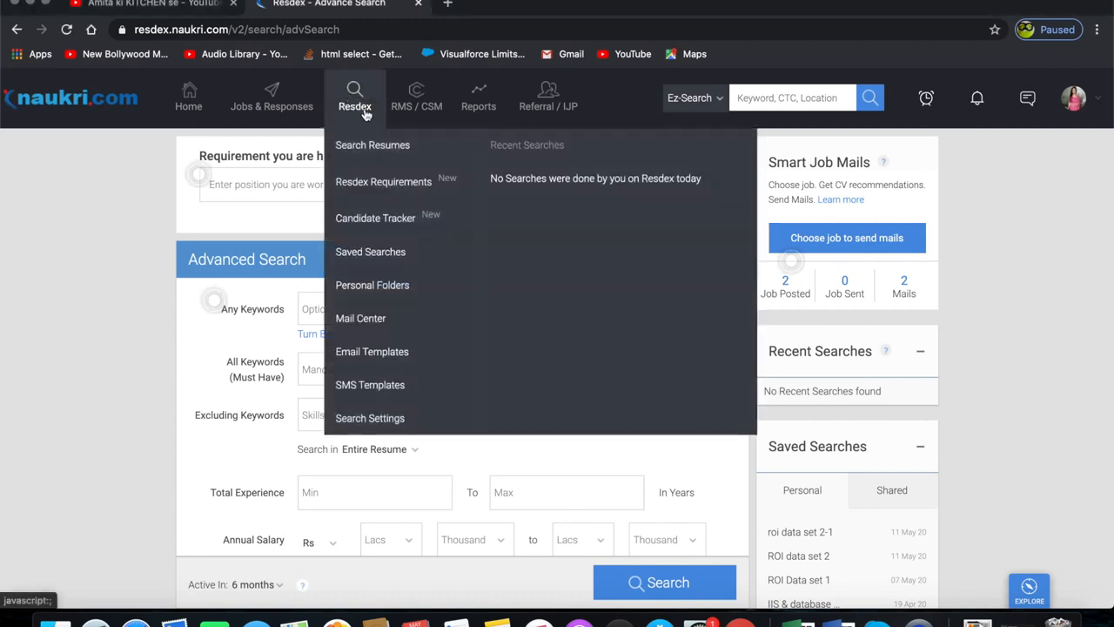
left_click(380, 153)
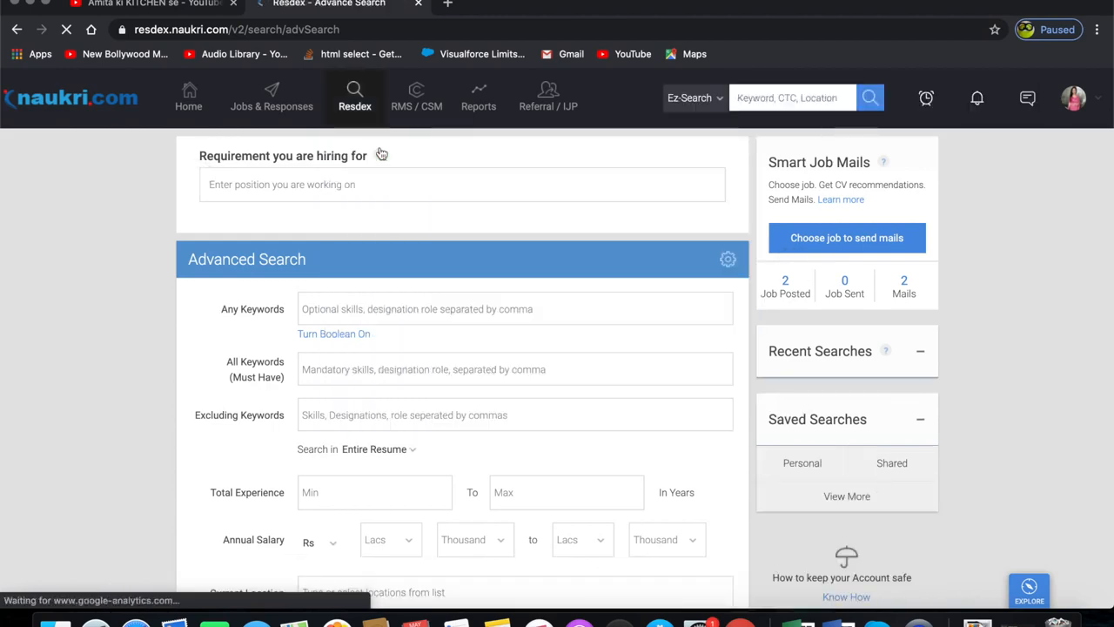
- Scroll through the Advanced Search form to review its fields
scroll(632, 409, "down", 5)
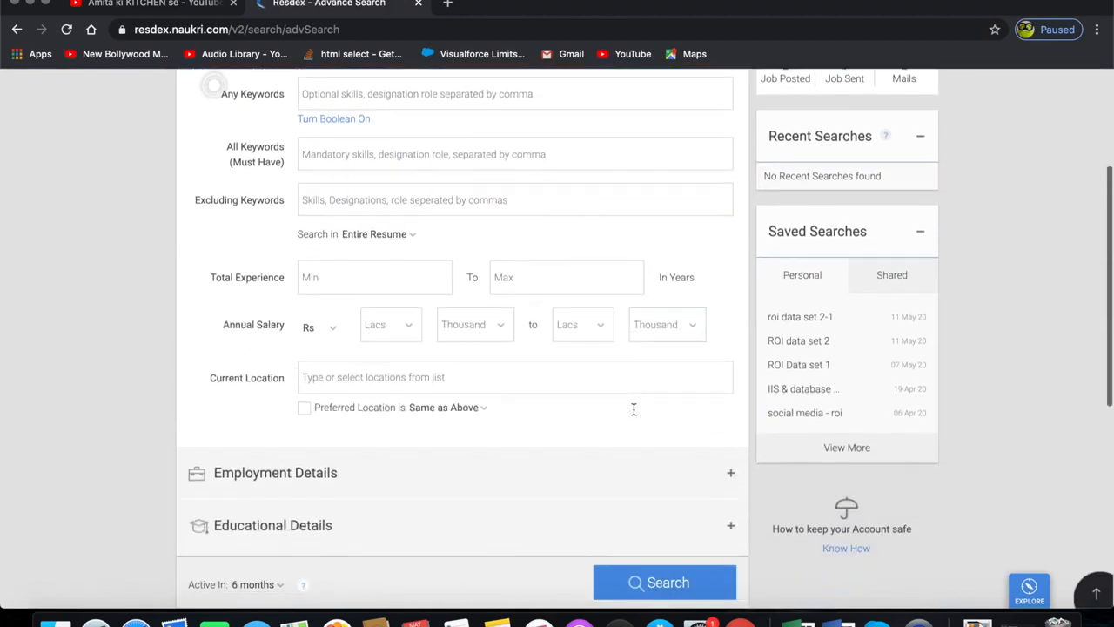
scroll(635, 415, "down", 3)
scroll(633, 409, "up", 8)
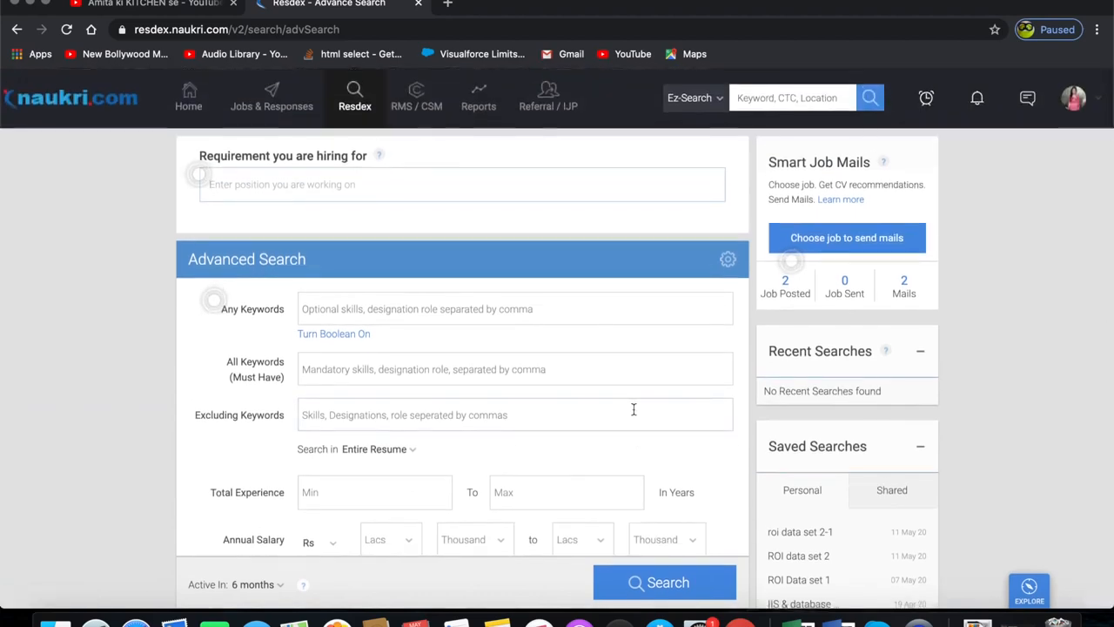
scroll(634, 365, "down", 3)
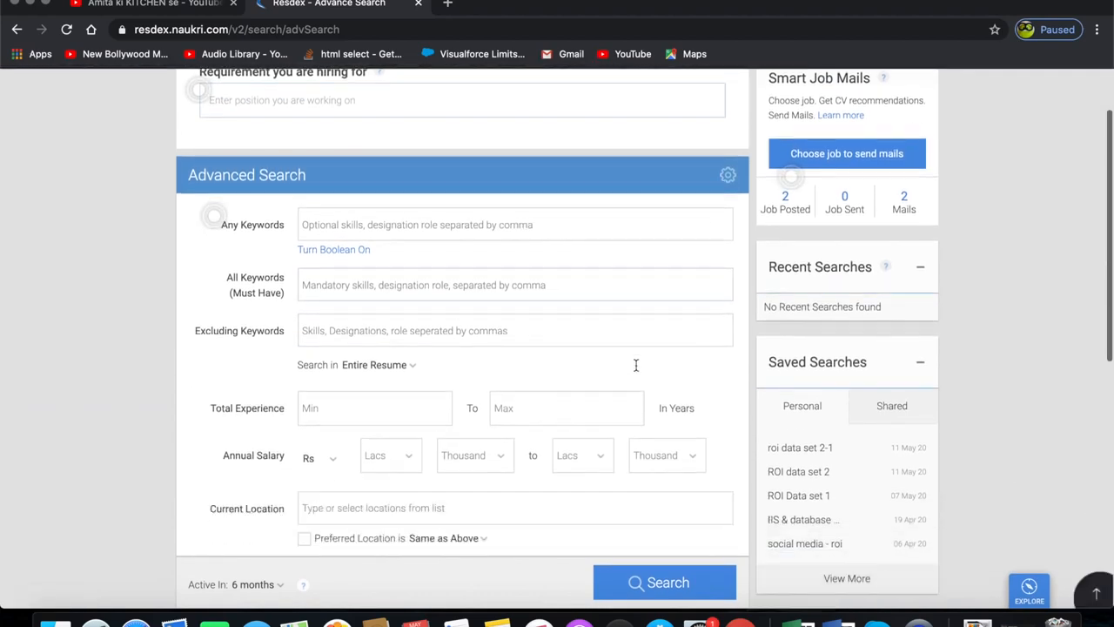
scroll(635, 368, "up", 2)
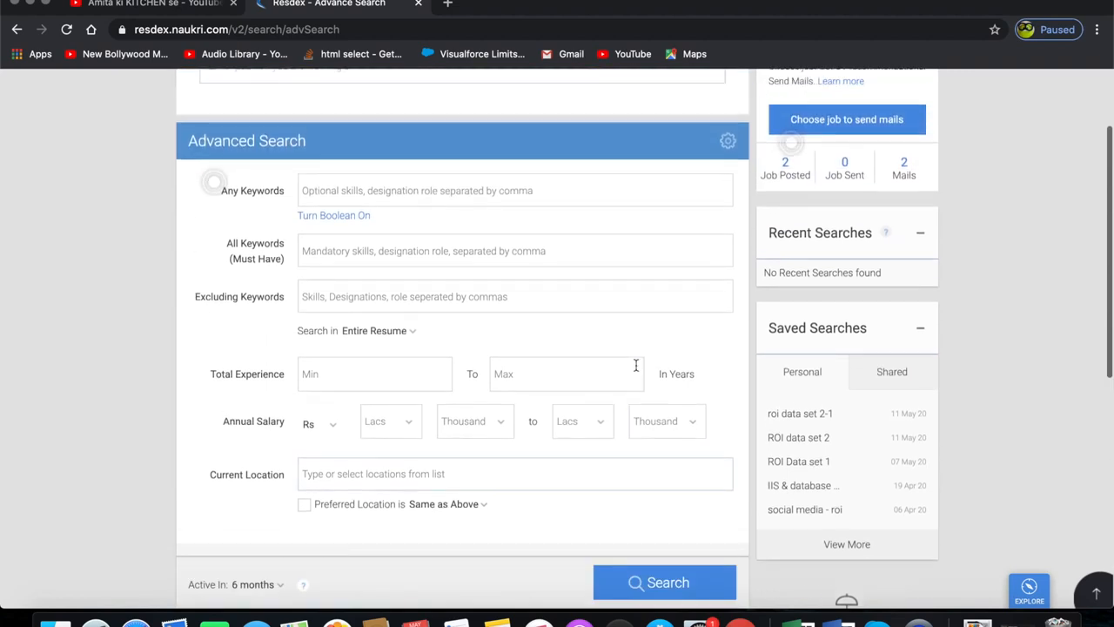
scroll(442, 228, "up", 1)
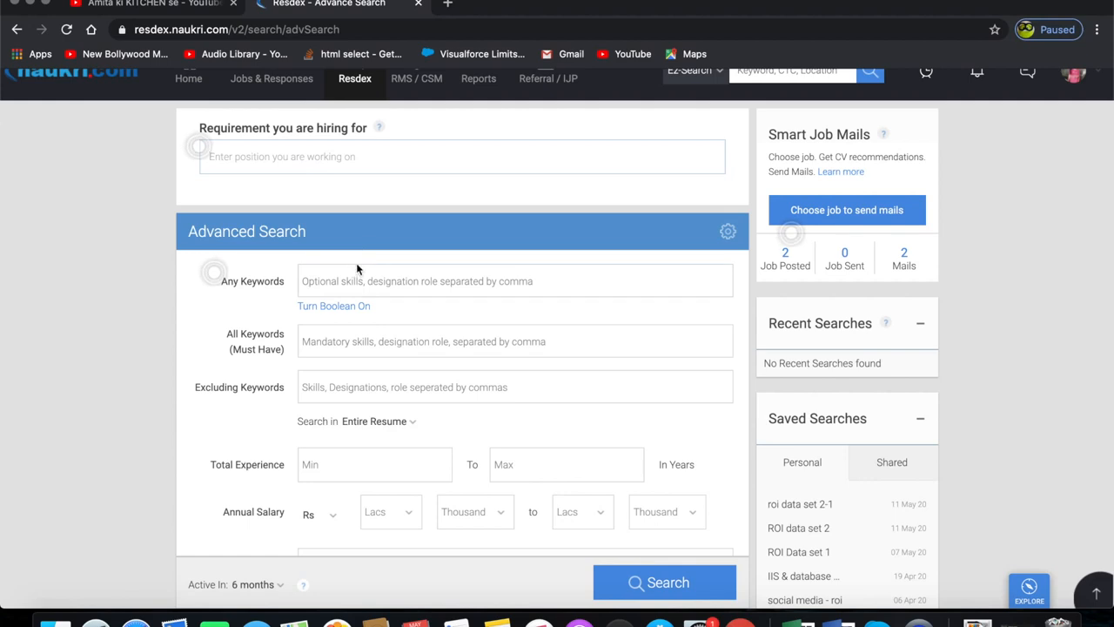
- Add hr executive, recruiter and hiring as optional keywords under Any Keywords
scroll(356, 269, "down", 1)
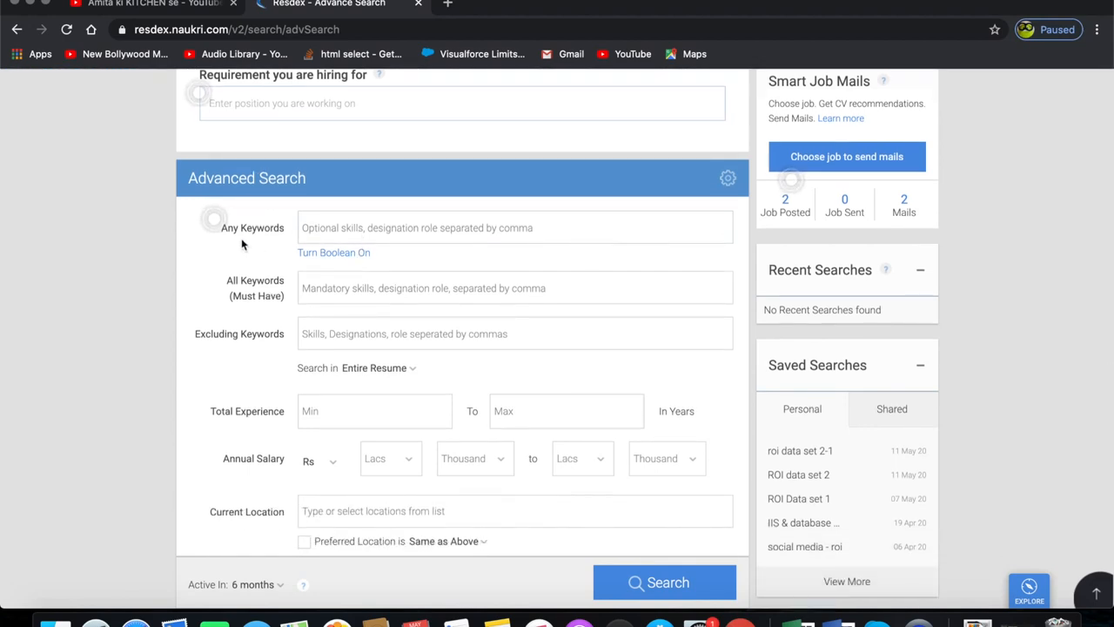
left_click(356, 233)
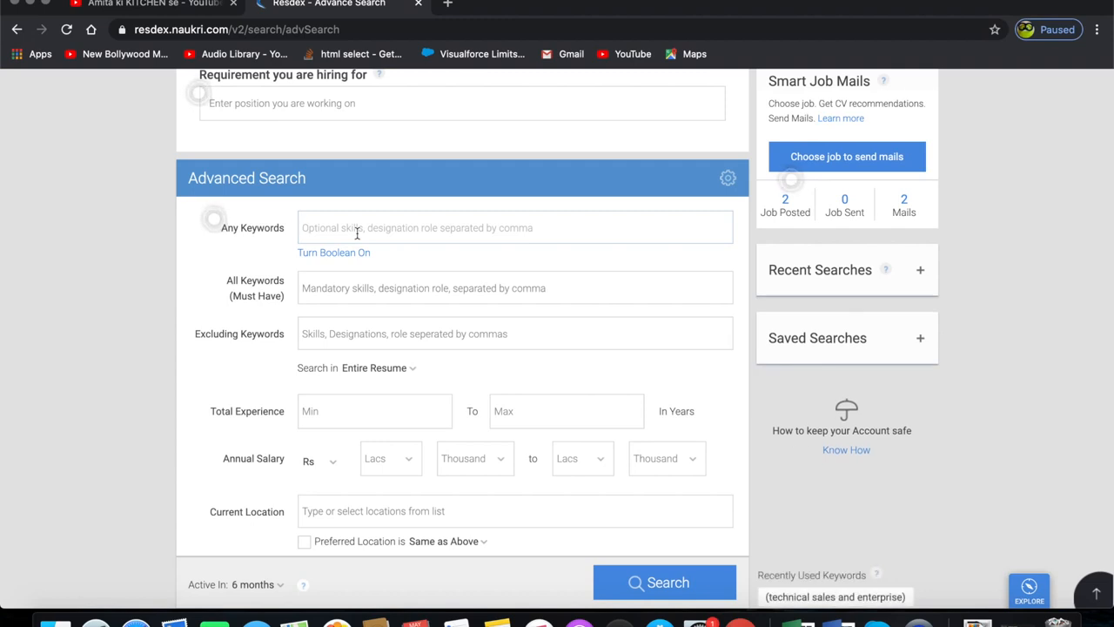
type("hr ")
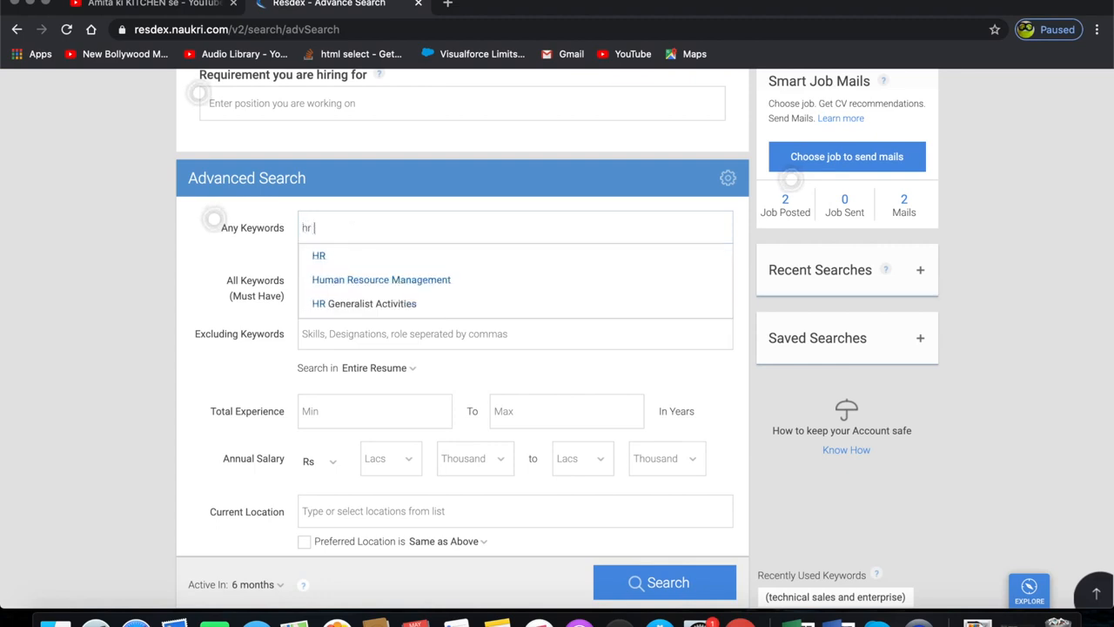
type("executive,")
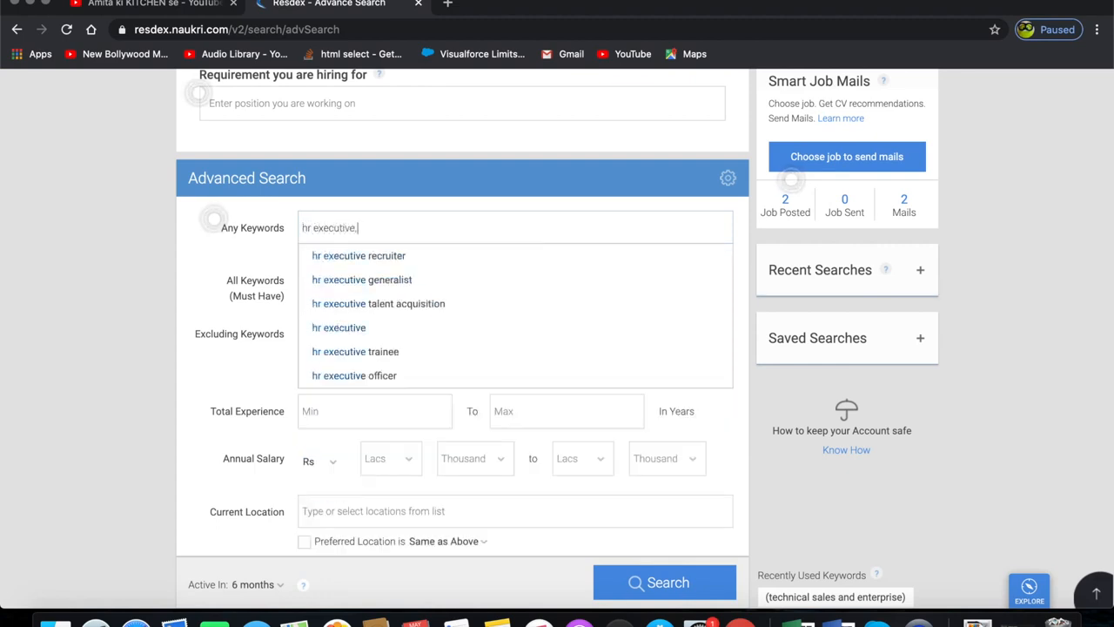
key("Return")
type("recruiter")
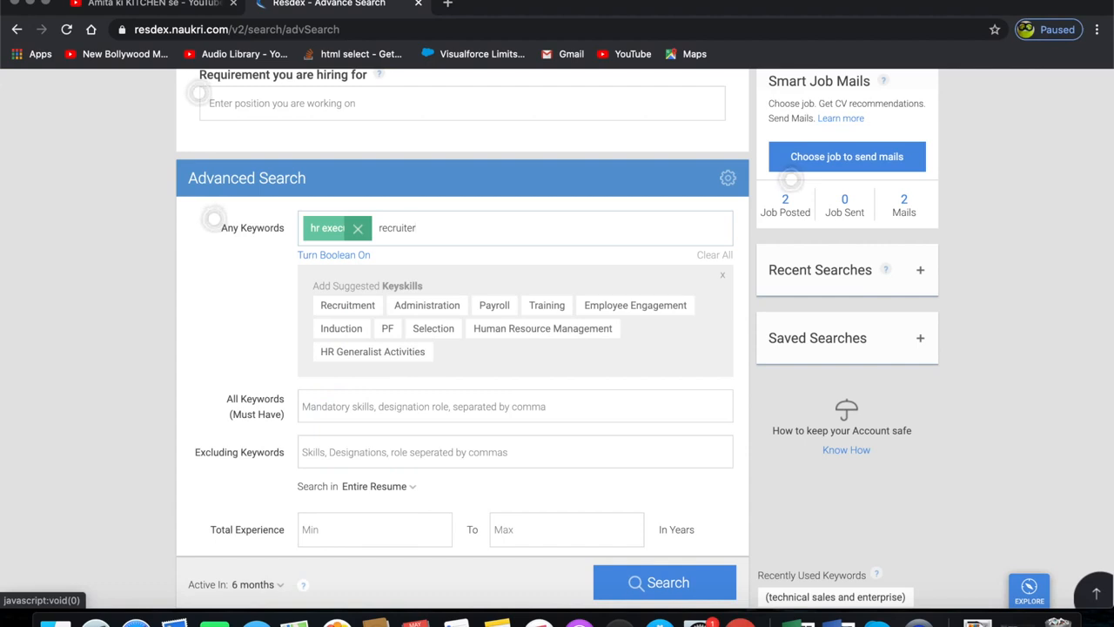
key("Return")
type("hiring")
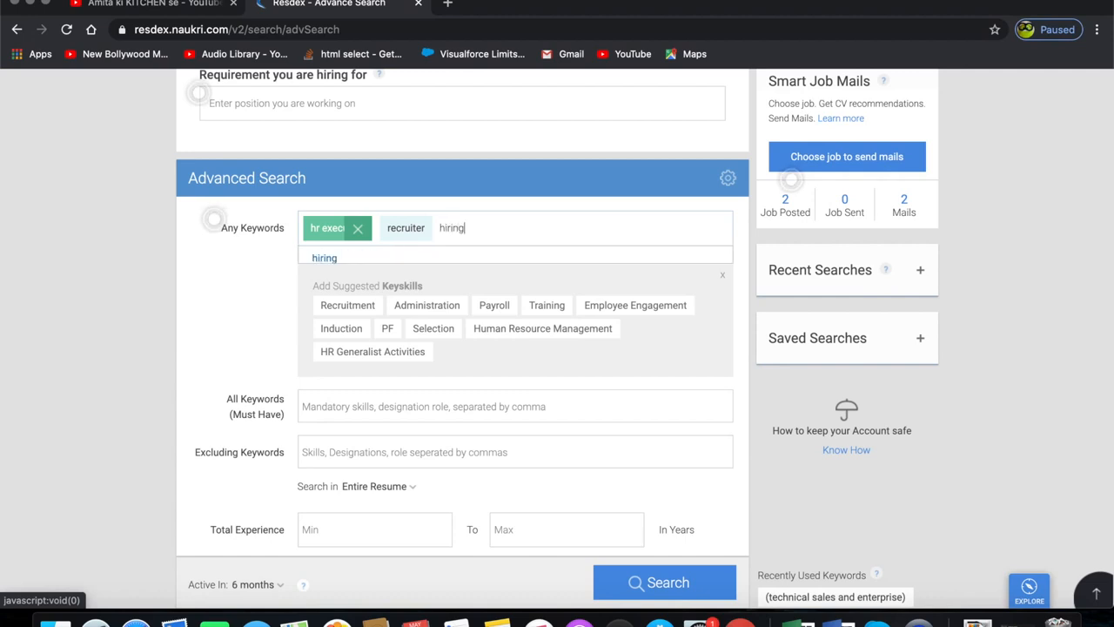
key("Return")
- Add it recruiter and talent acquisition to the Any Keywords list
type("it recruiter")
key("Return")
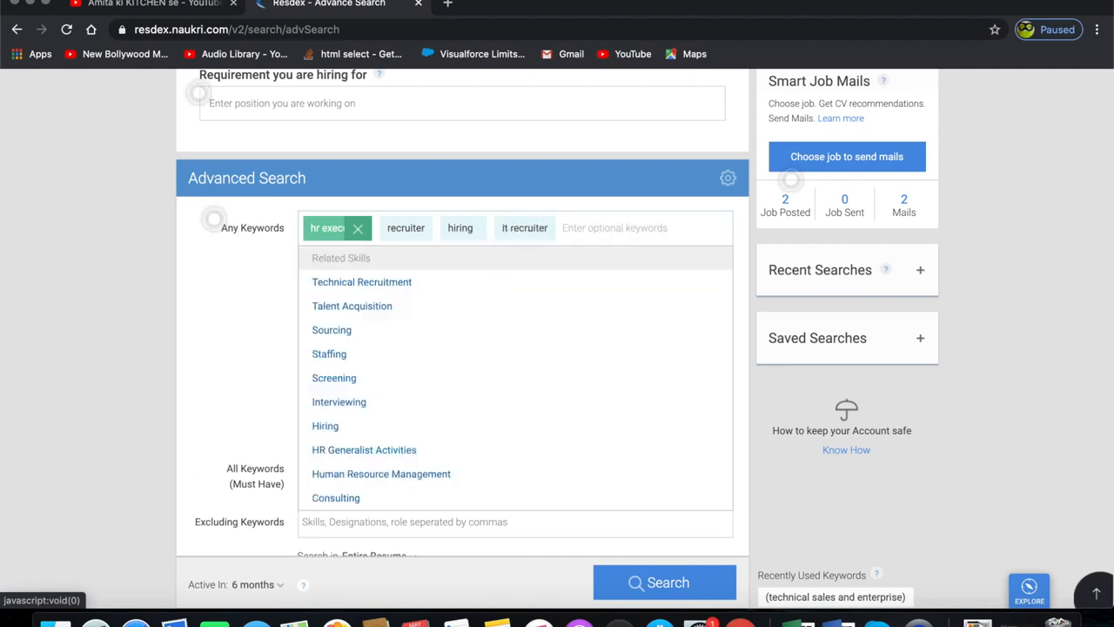
type("take")
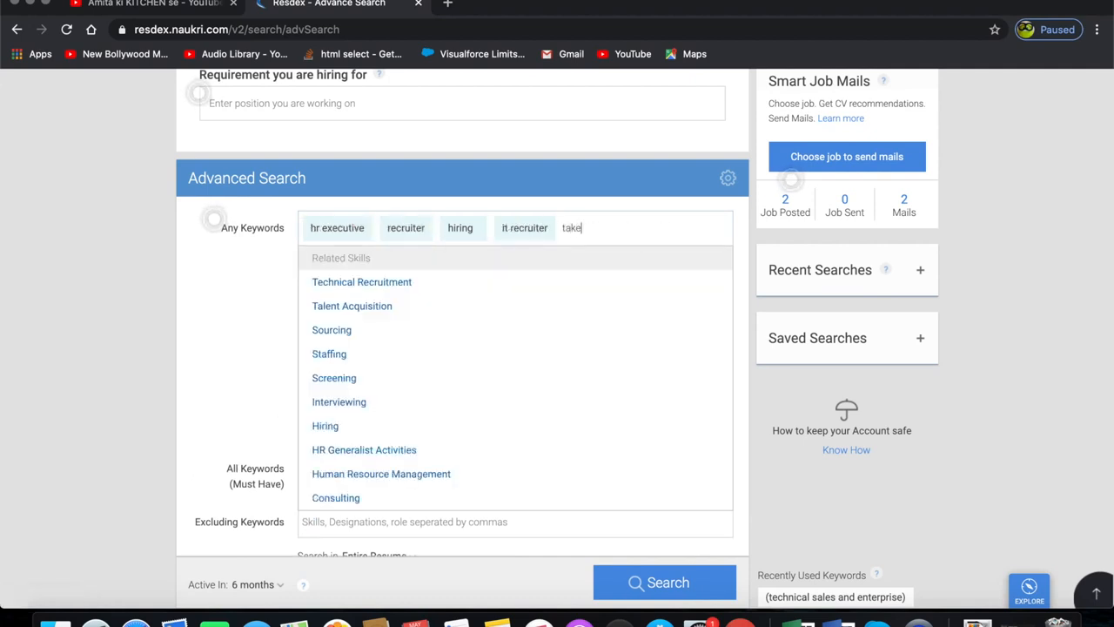
key("BackSpace")
key("BackSpace")
key("BackSpace")
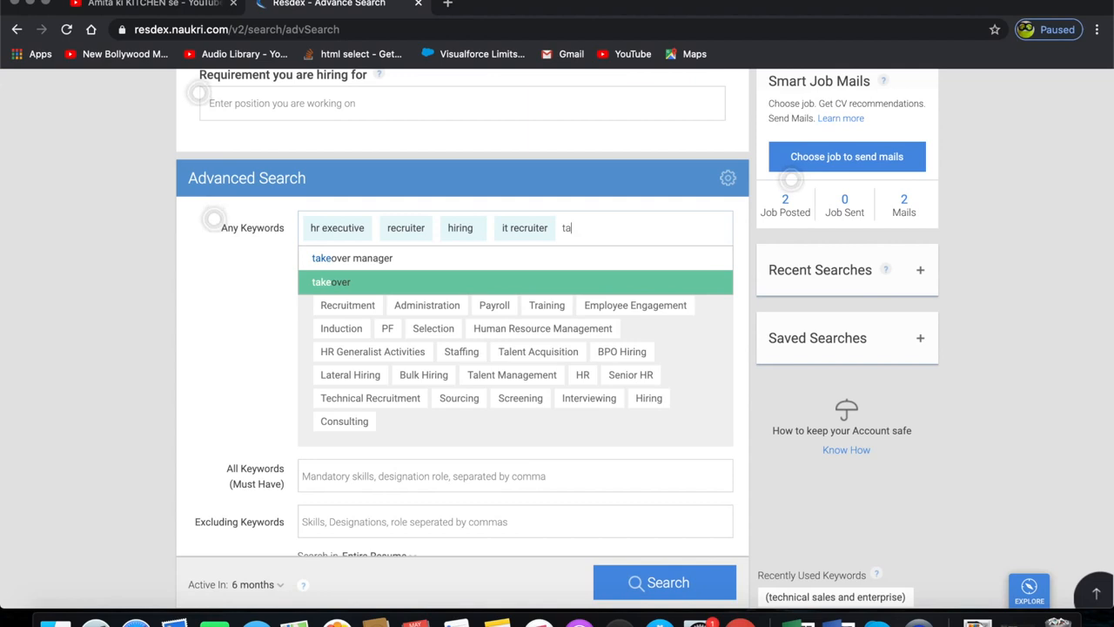
left_click(336, 260)
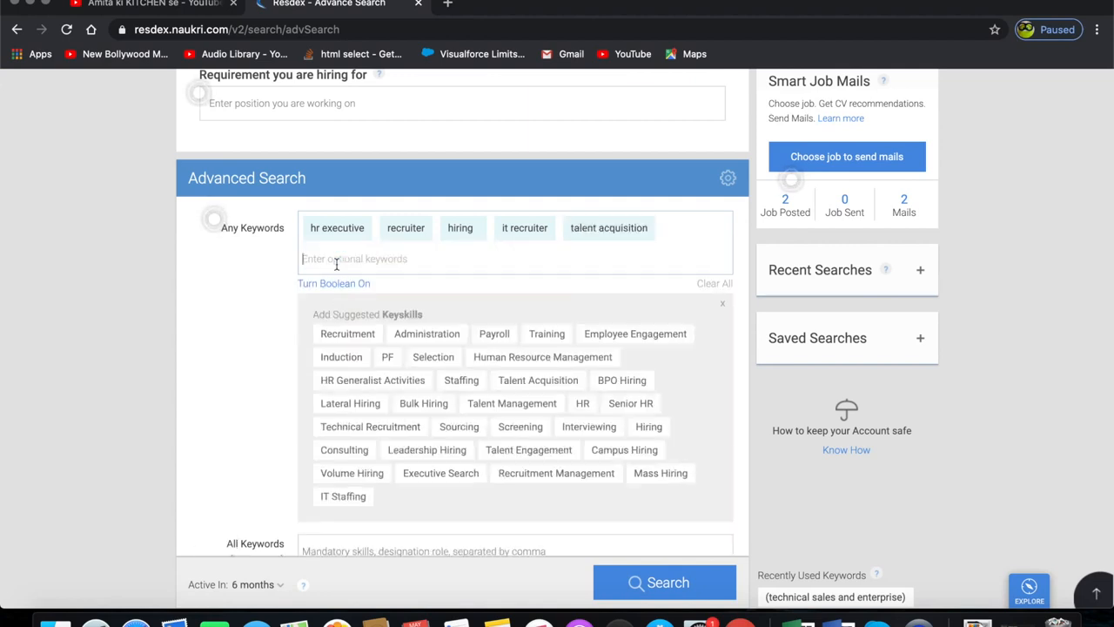
- Add the suggested HR Generalist Activities and Staffing keyskills, then add screening as a keyword
left_click(380, 381)
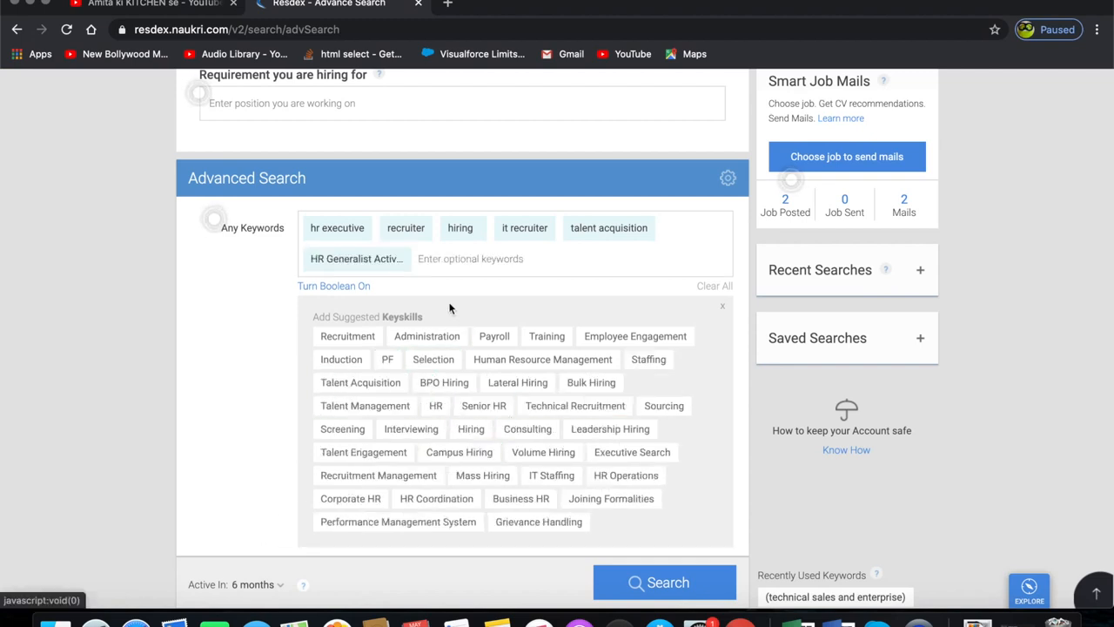
left_click(654, 361)
left_click(489, 261)
type("scree")
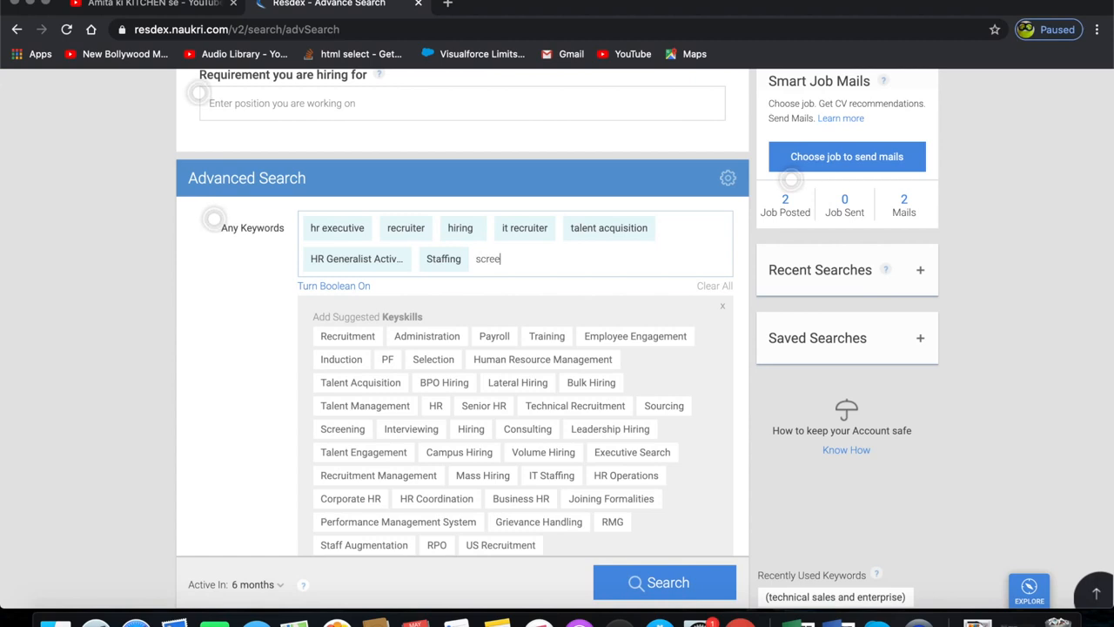
type("ning,")
key("Return")
- Add shortlisting, the related skill Job Posting and recruitment as keywords, then close the suggested keyskills panel
type("shortlis")
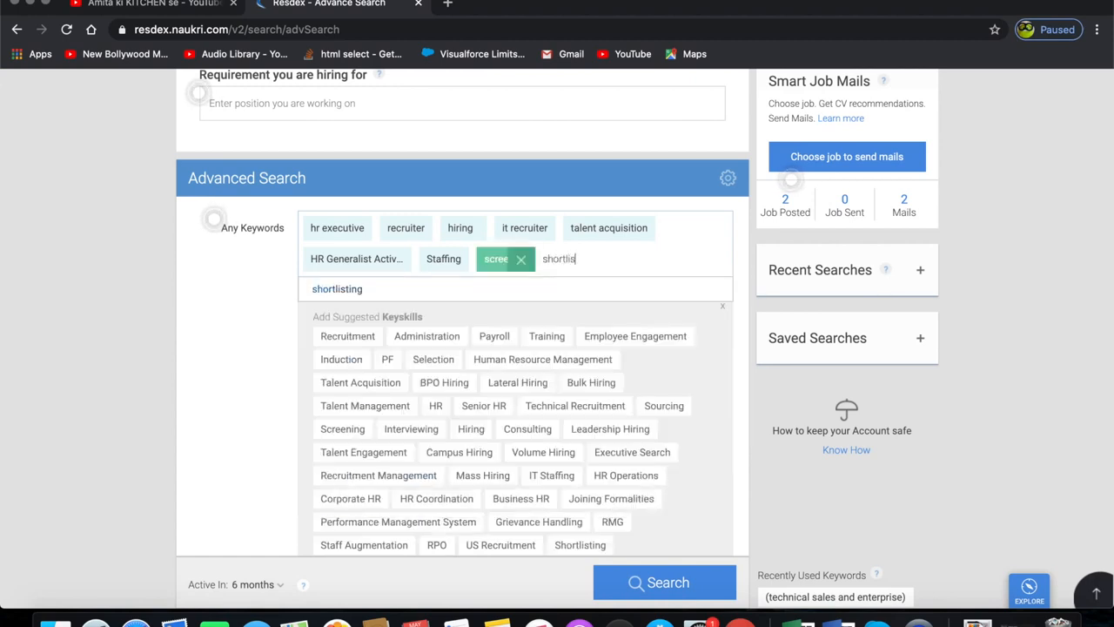
type("ting")
key("Return")
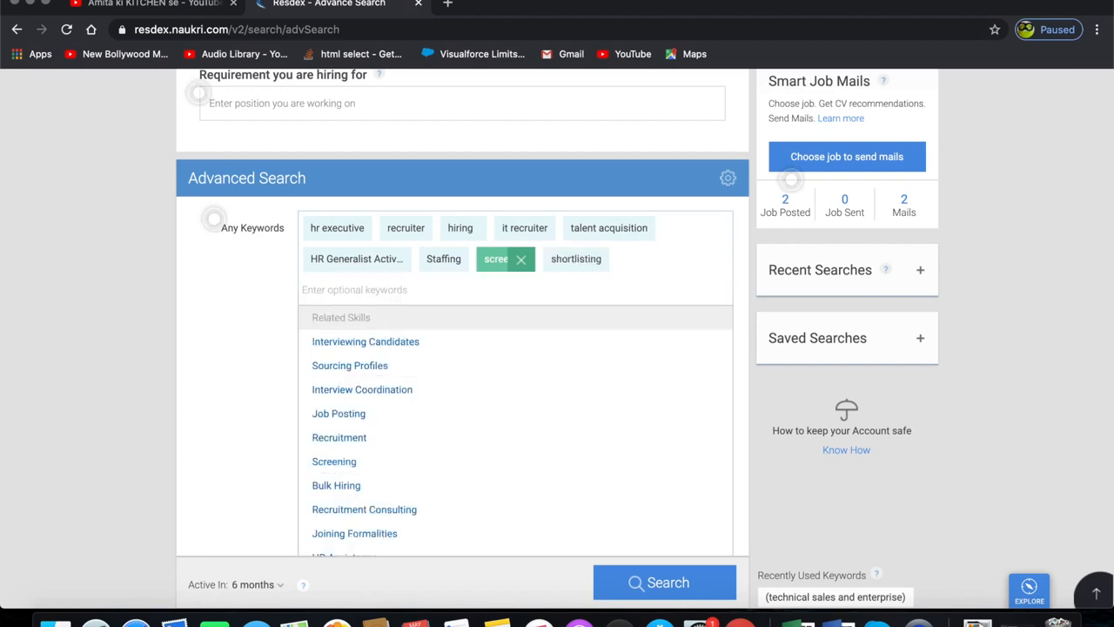
left_click(423, 416)
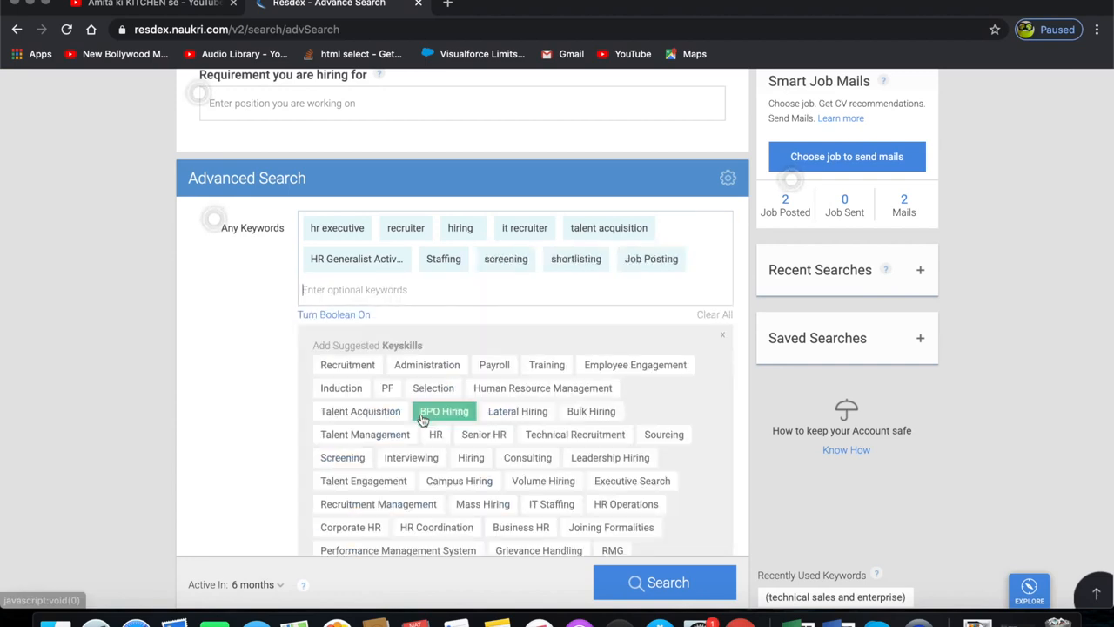
type("recr")
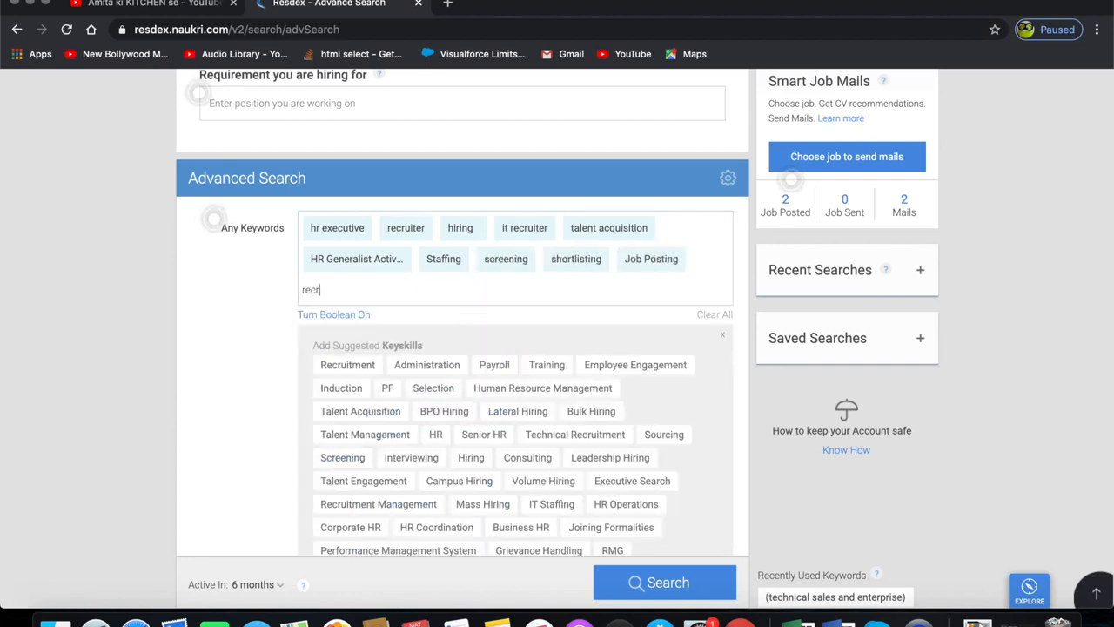
type("uitment,")
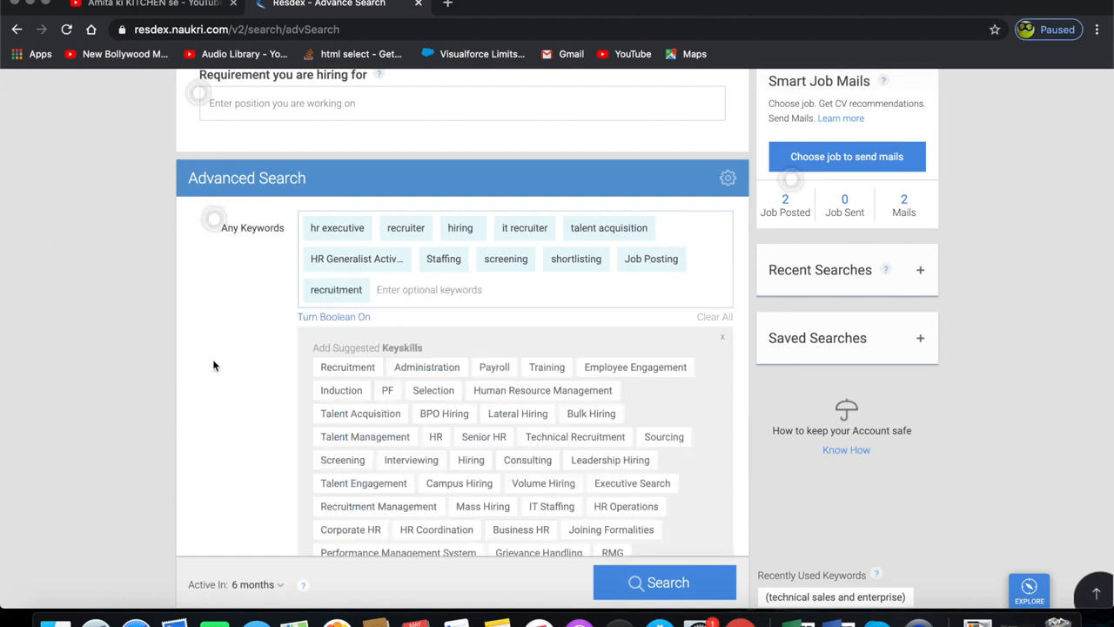
left_click(723, 338)
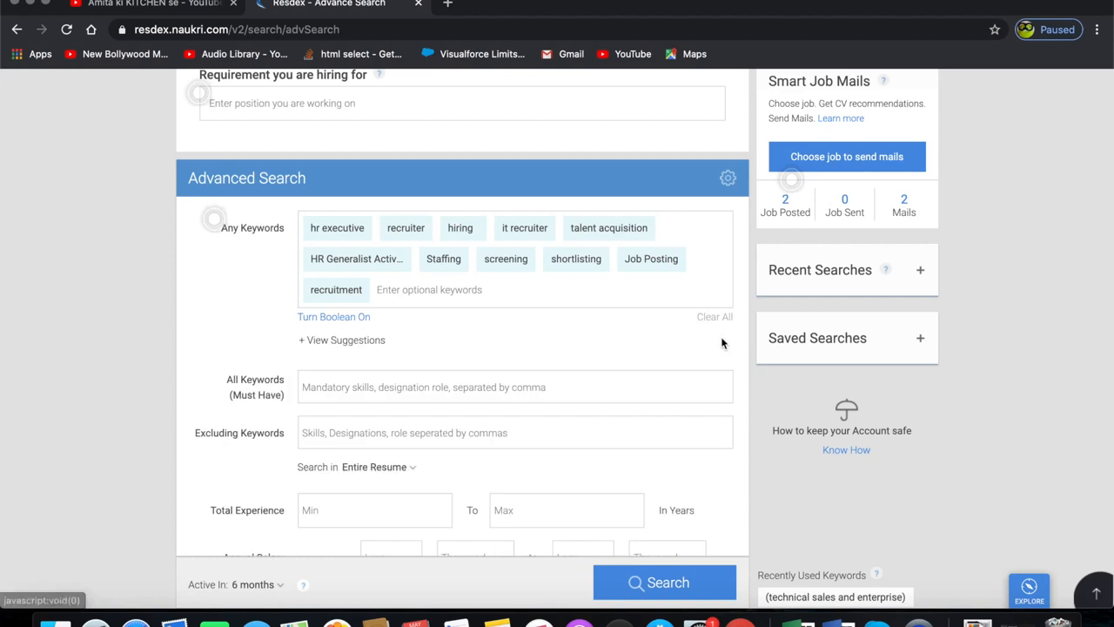
- Enter staffing as a mandatory keyword under All Keywords (Must Have)
scroll(635, 375, "down", 1)
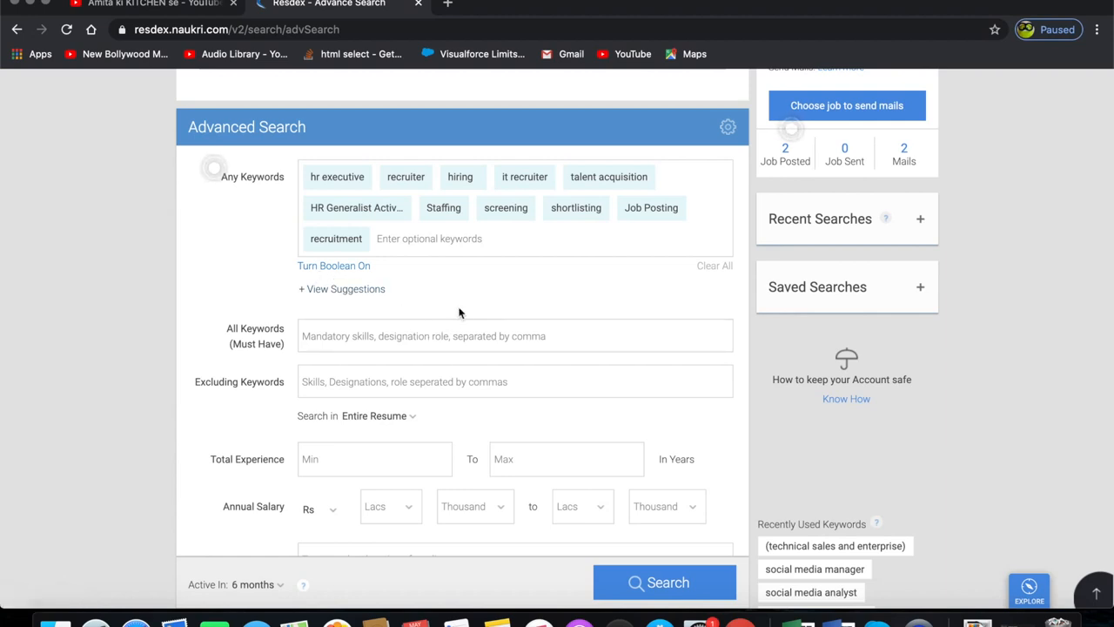
left_click(348, 346)
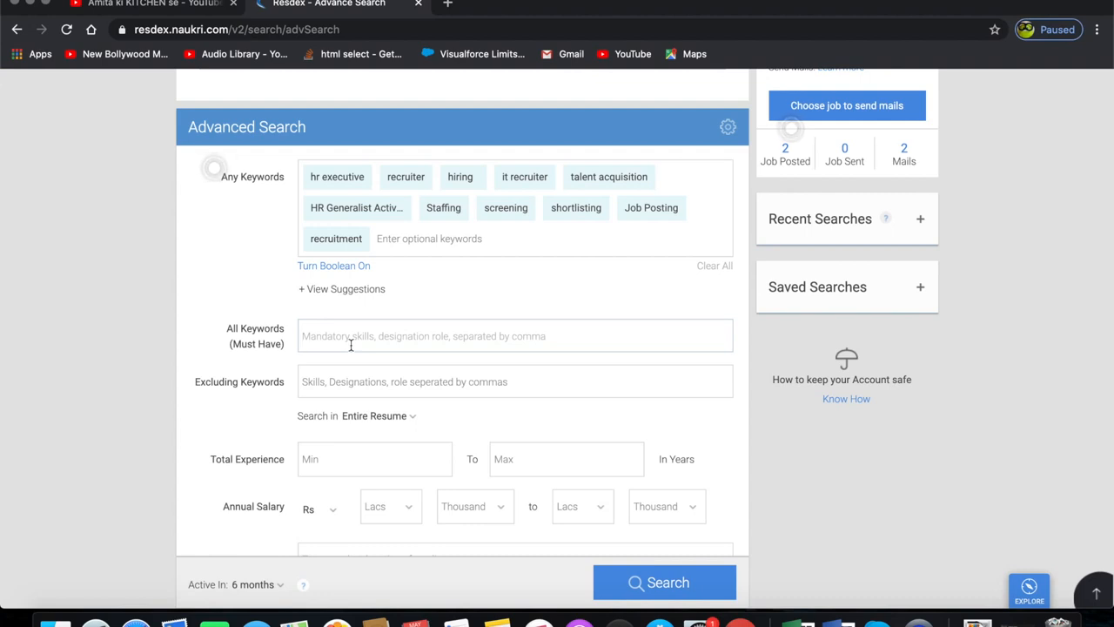
type("staffinf")
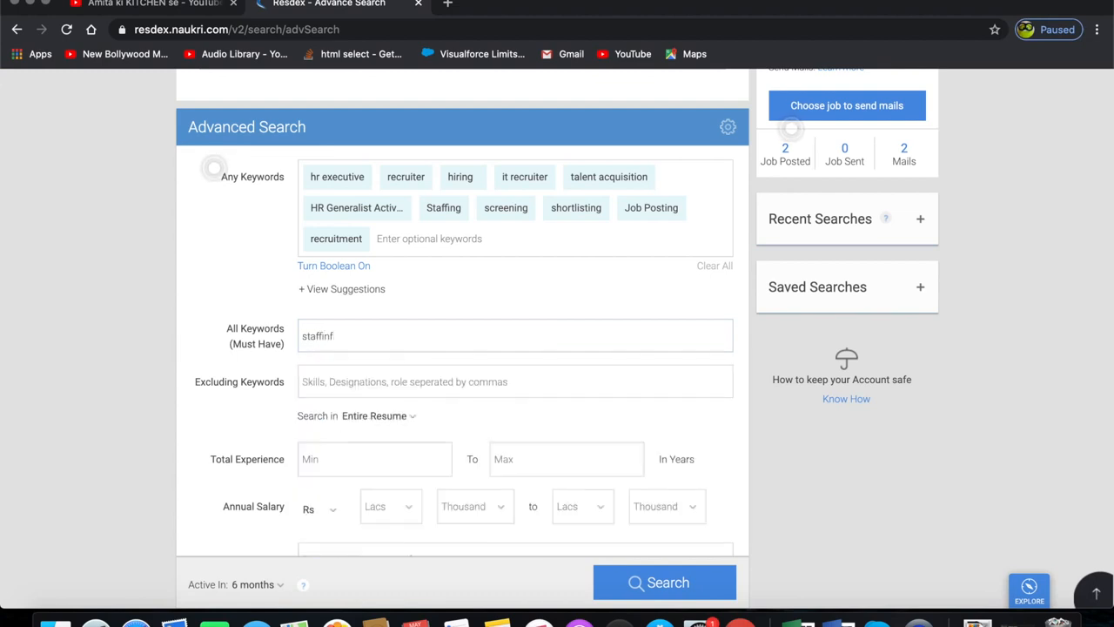
key("BackSpace")
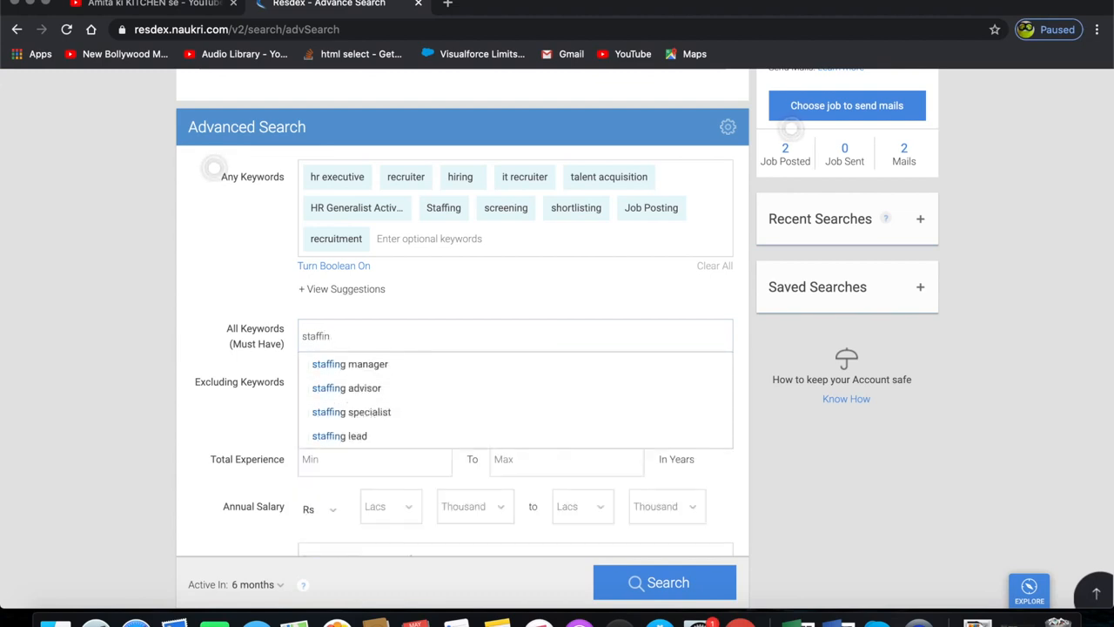
type("g")
key("comma")
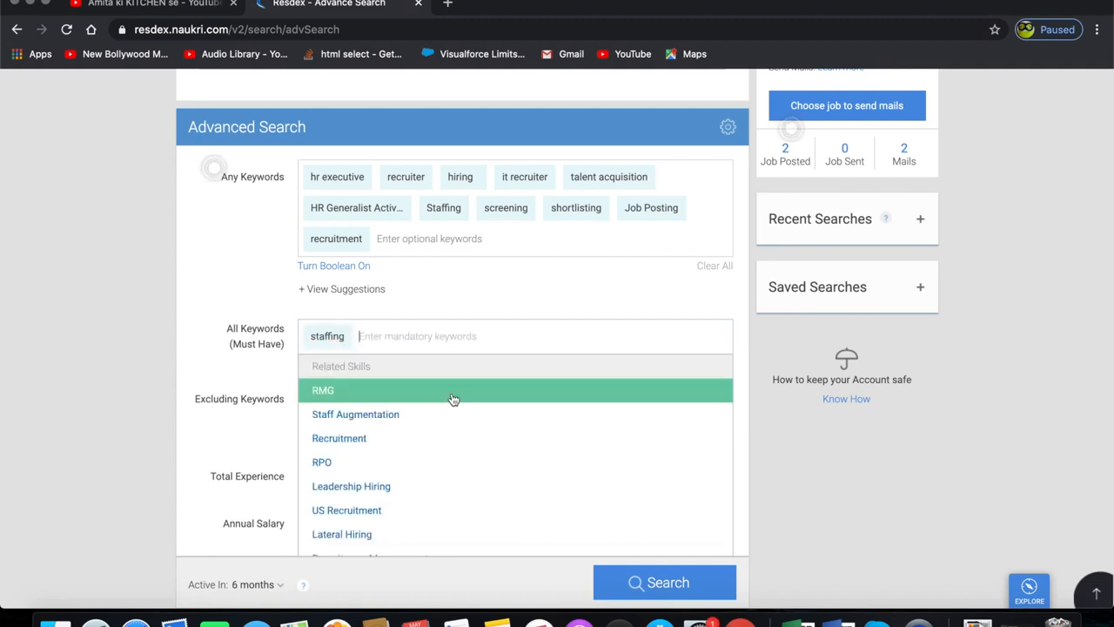
left_click(451, 279)
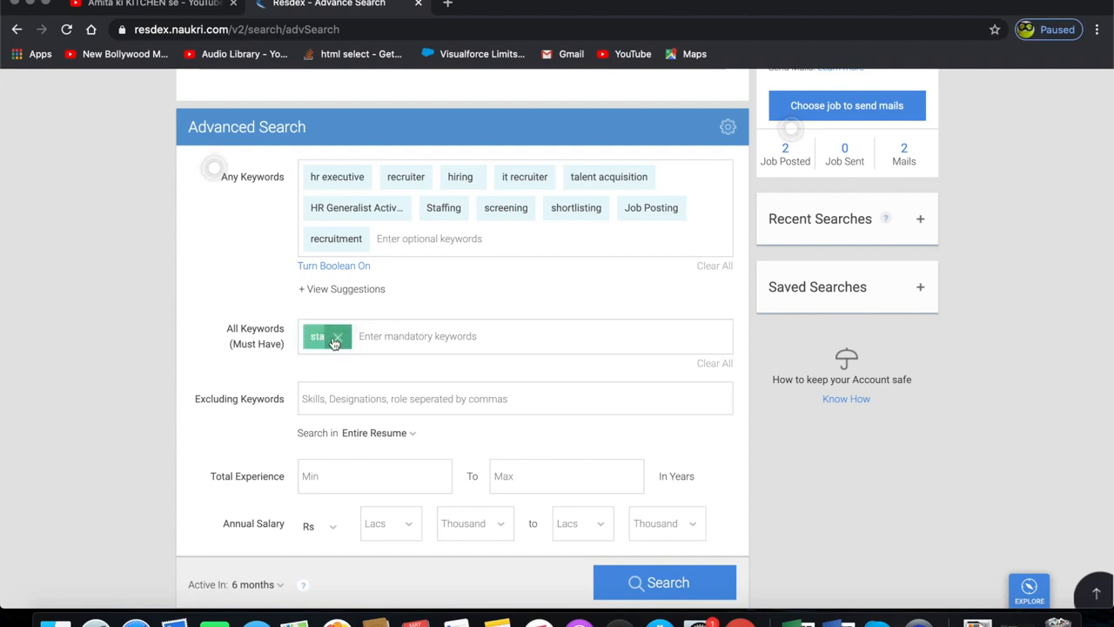
- Exclude the keyword Generalistic under Excluding Keywords
left_click(378, 404)
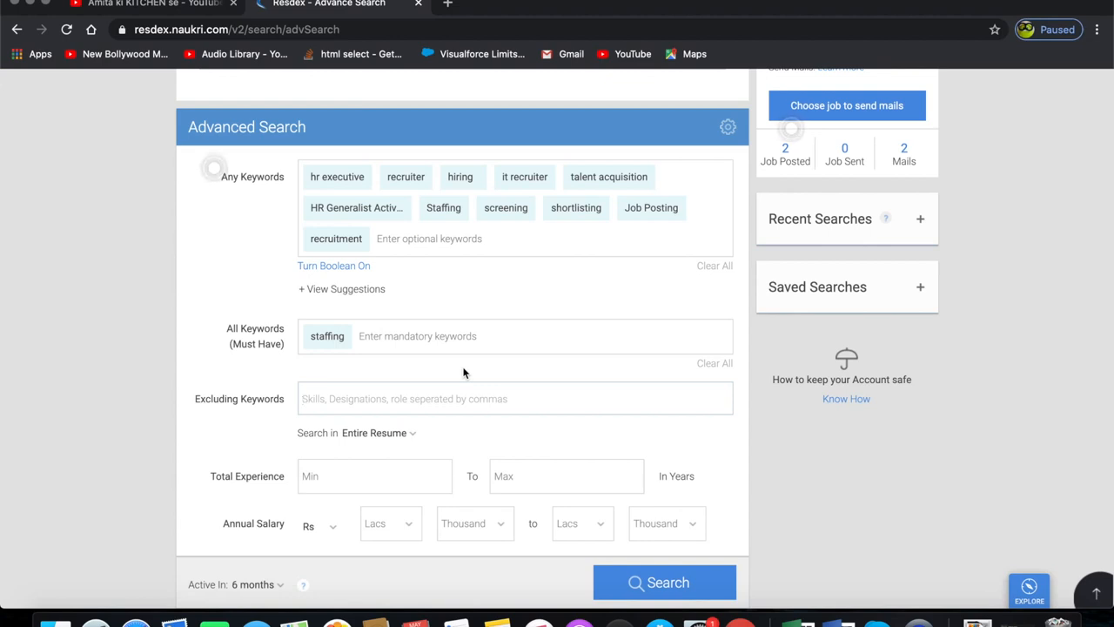
type("gener")
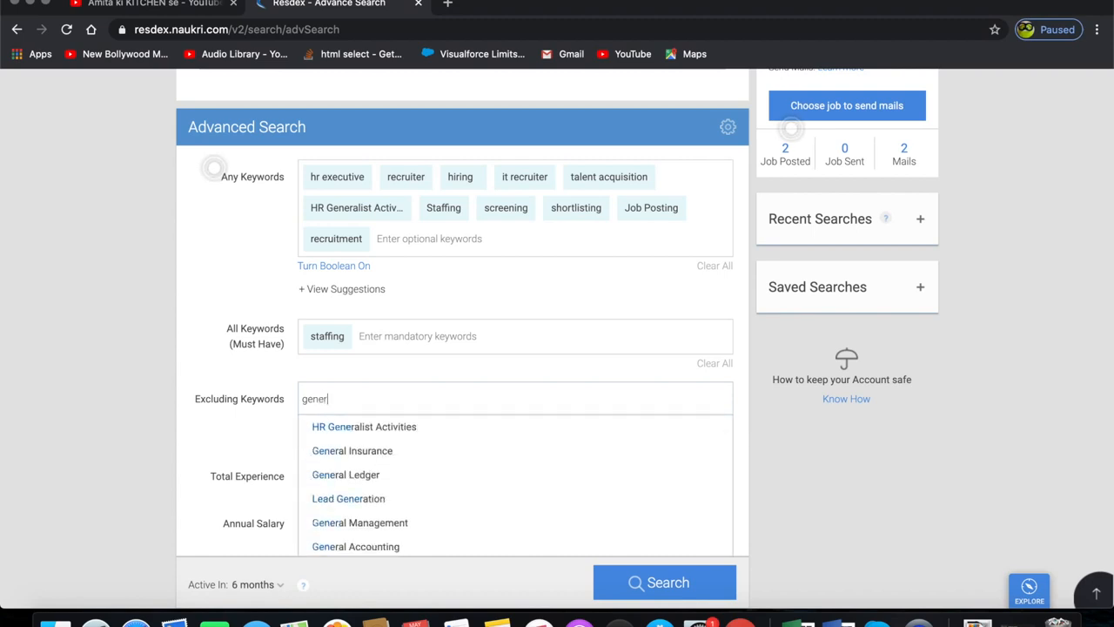
type("alist")
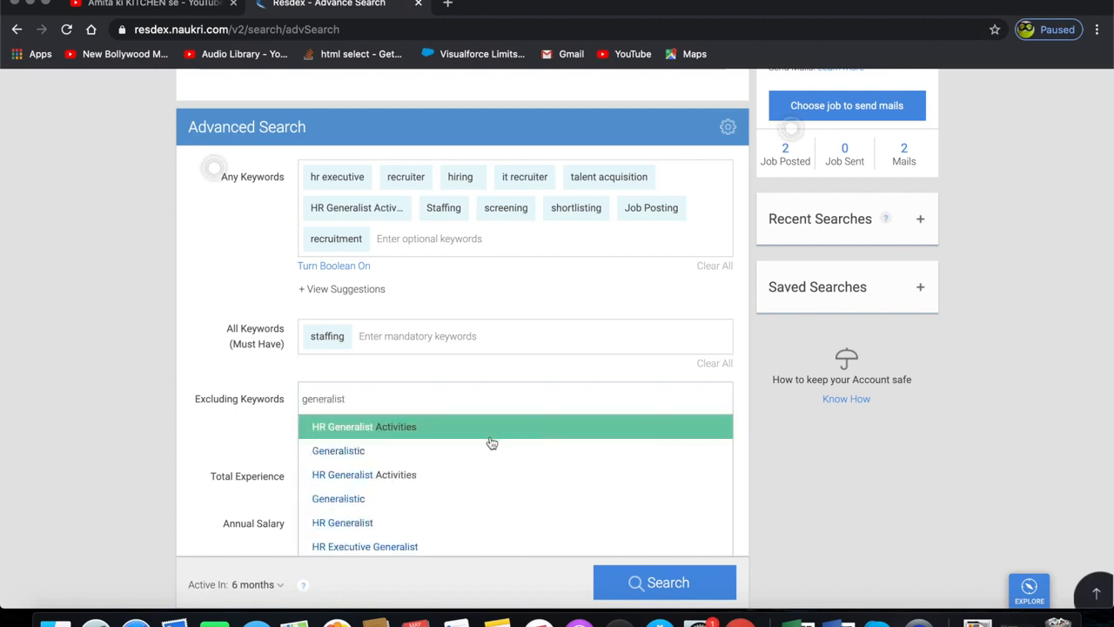
left_click(454, 450)
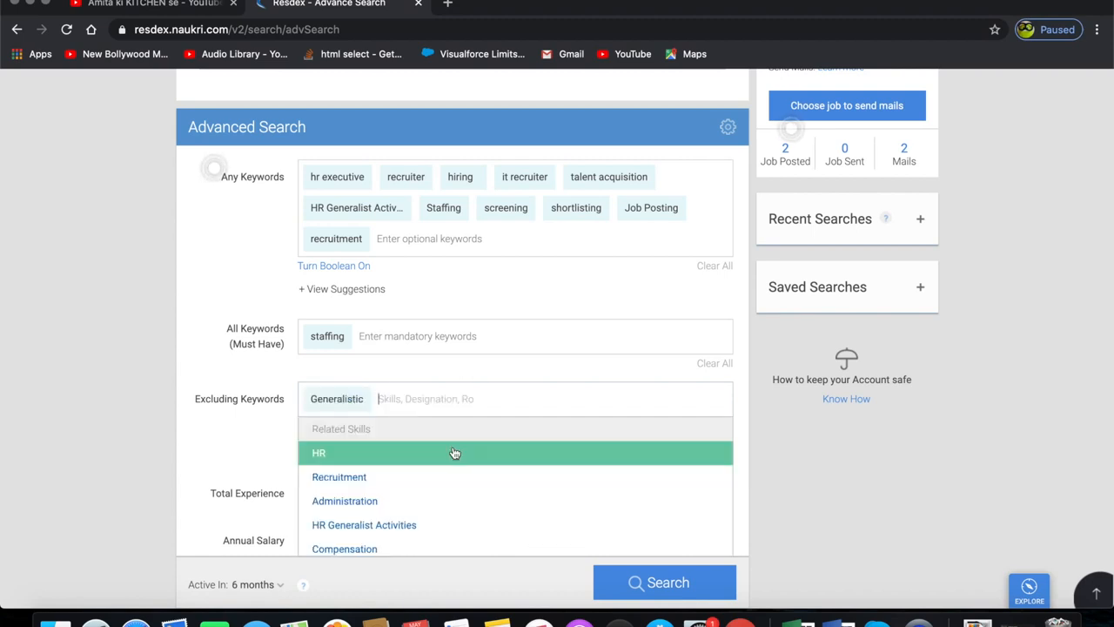
- Remove the HR Generalist Activities keyword from Any Keywords
left_click(402, 213)
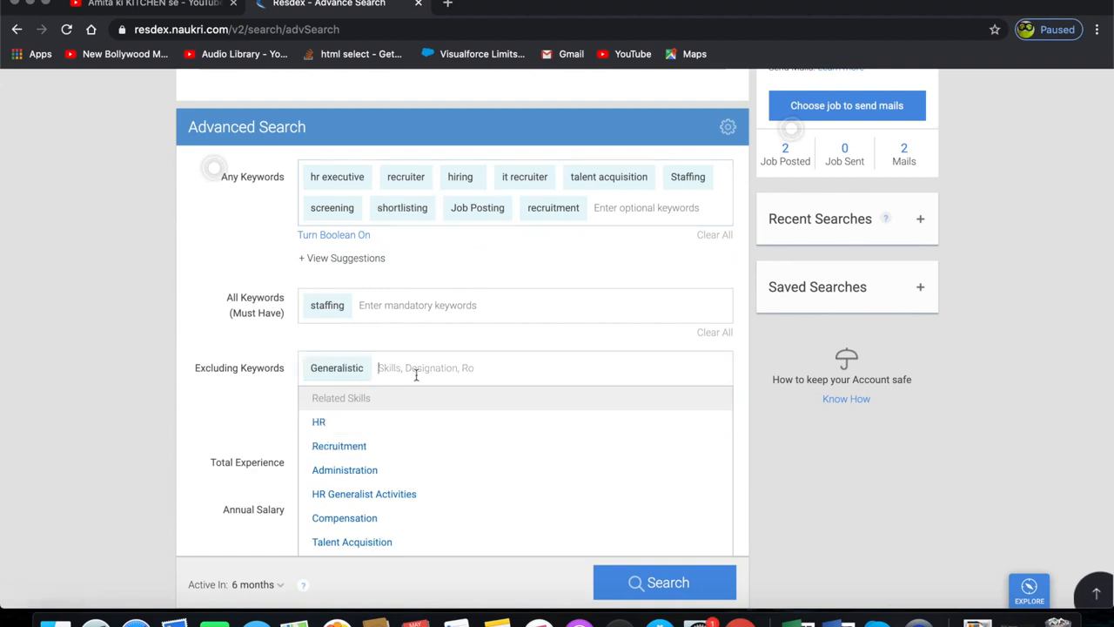
left_click(272, 428)
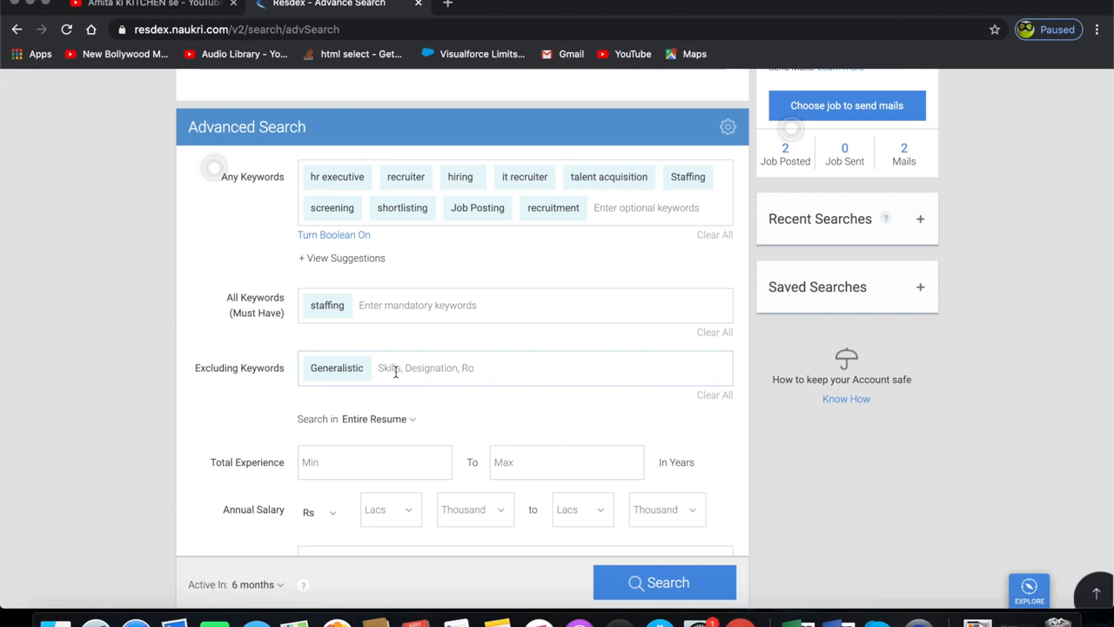
- Set Total Experience from 2 to 5 years
scroll(422, 397, "down", 2)
scroll(422, 398, "down", 2)
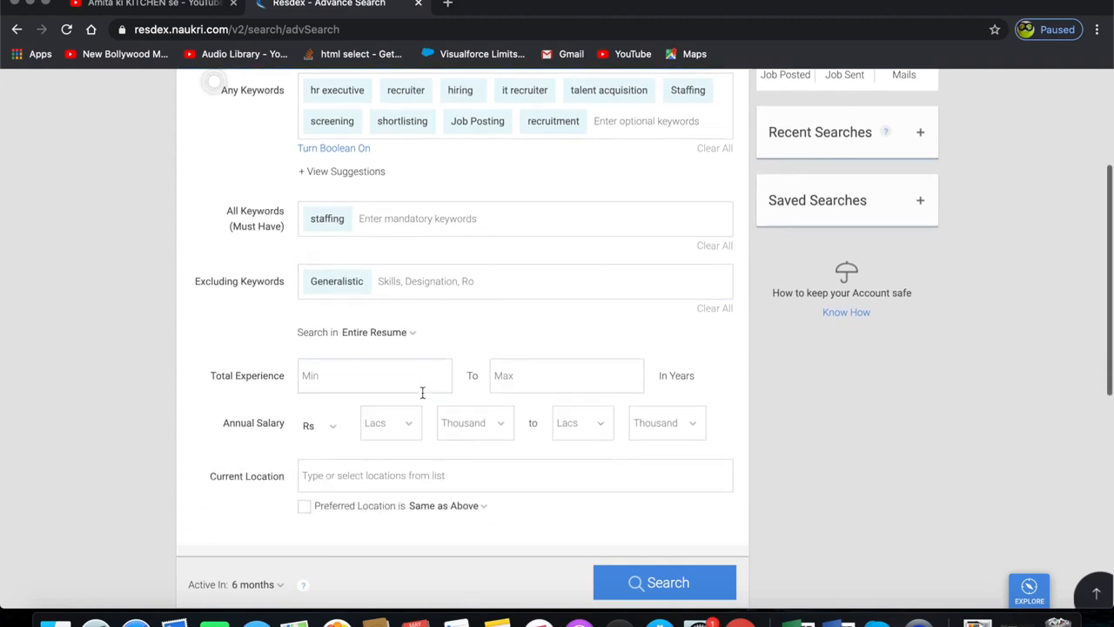
left_click(379, 358)
type("2")
left_click(574, 358)
type("5")
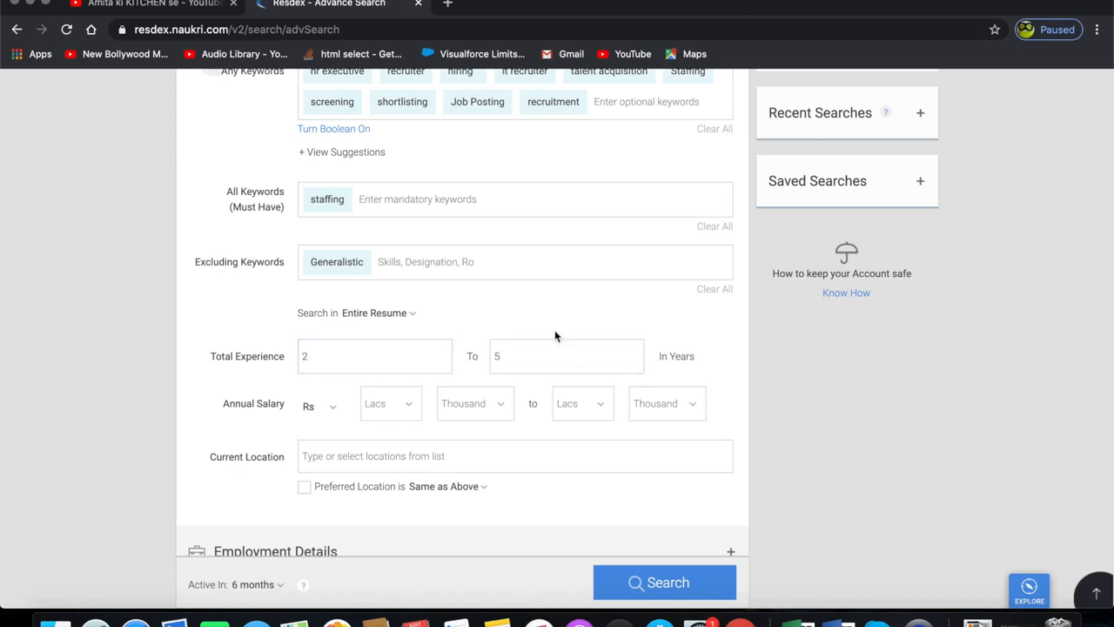
- Set the keyword search scope to Entire Resume
scroll(554, 334, "down", 2)
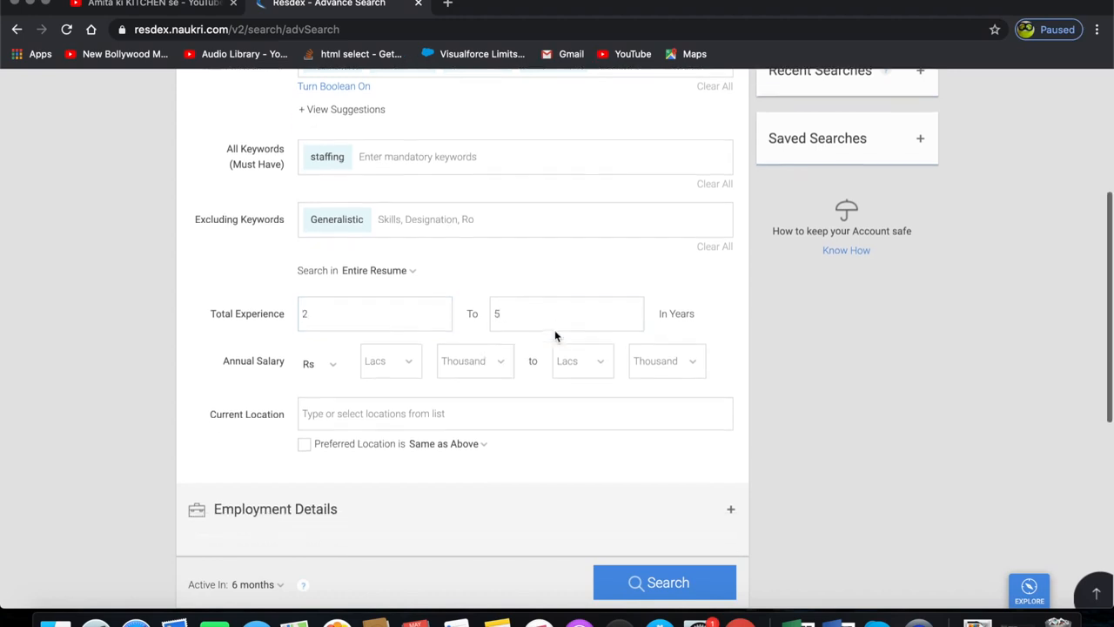
left_click(367, 260)
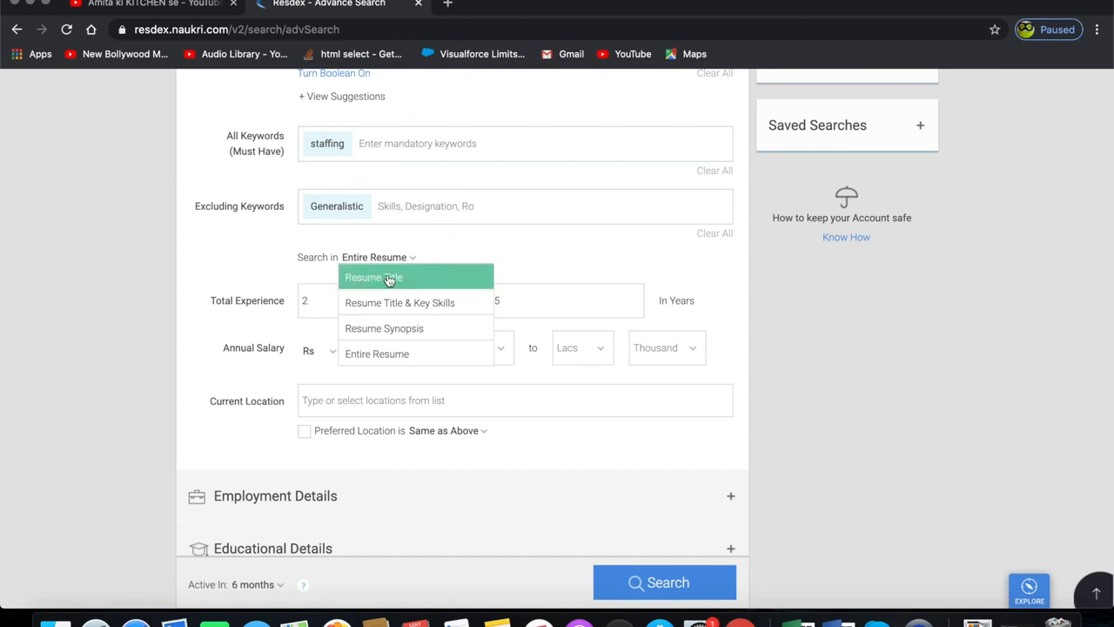
left_click(392, 359)
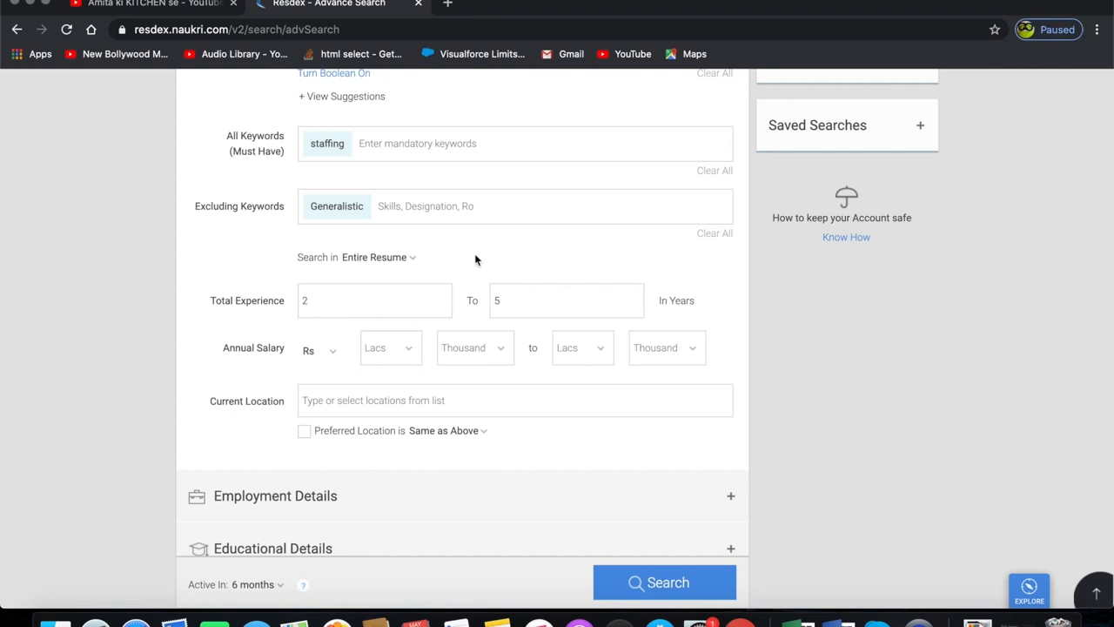
- Set Annual Salary from 2 Lacs 0 Thousand to 4 Lacs 0 Thousand
scroll(475, 258, "down", 1)
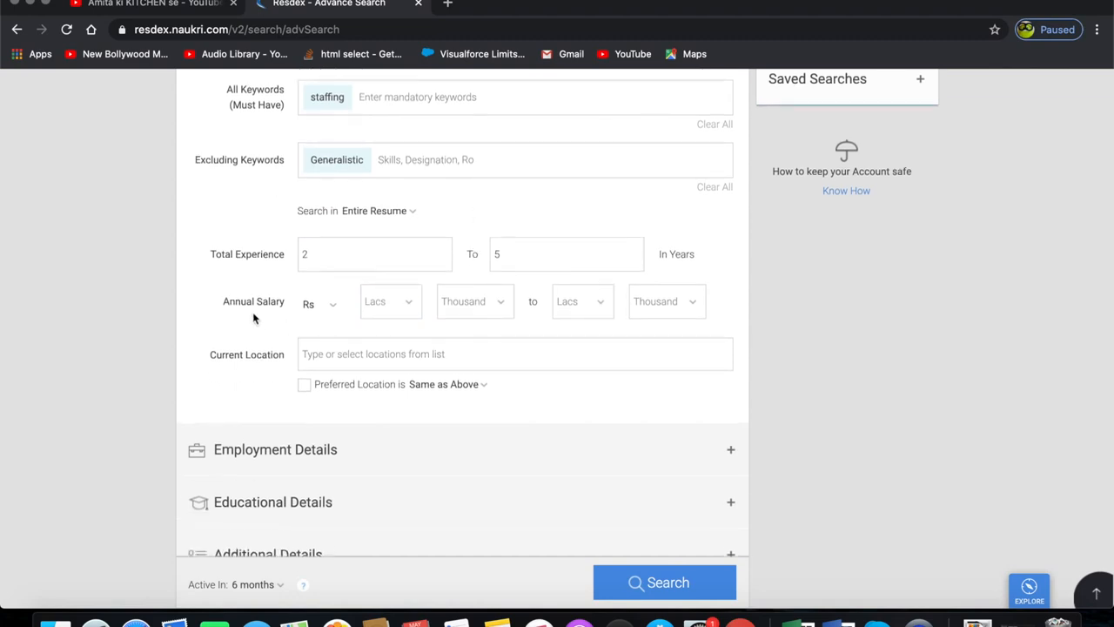
left_click(408, 304)
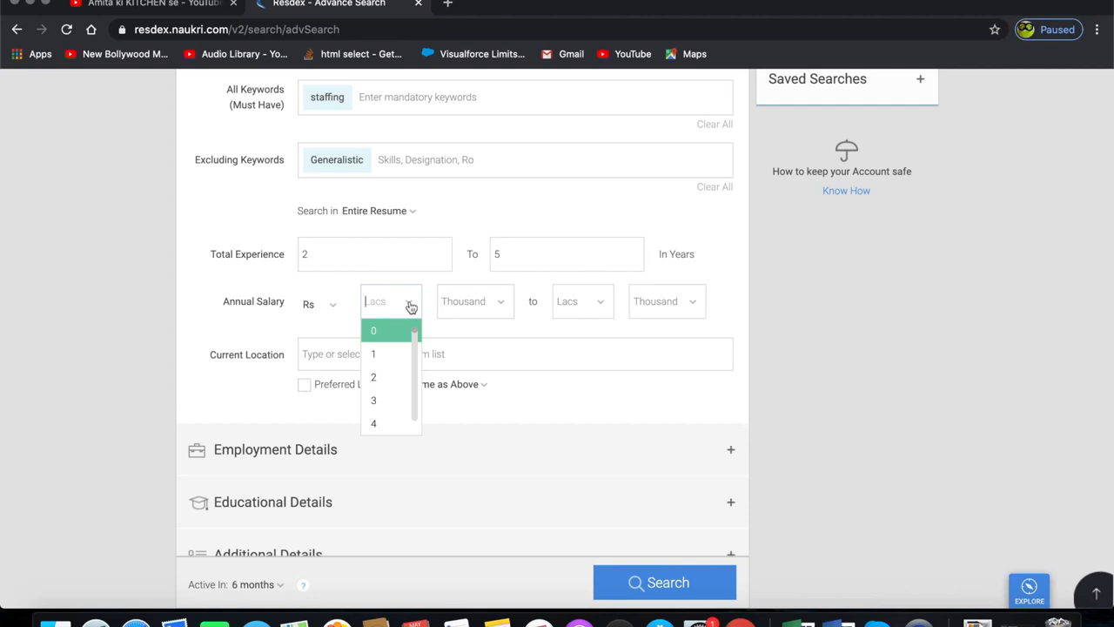
left_click(380, 377)
left_click(479, 309)
left_click(478, 336)
left_click(594, 306)
left_click(576, 375)
left_click(661, 312)
left_click(653, 333)
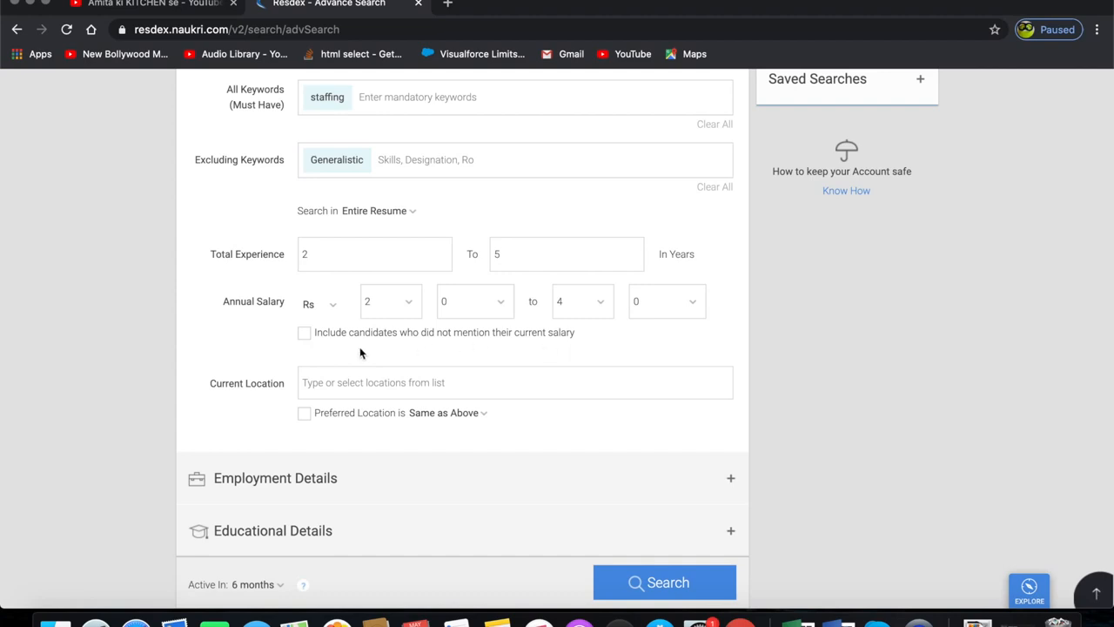
- Include candidates who did not mention their current salary
left_click(305, 336)
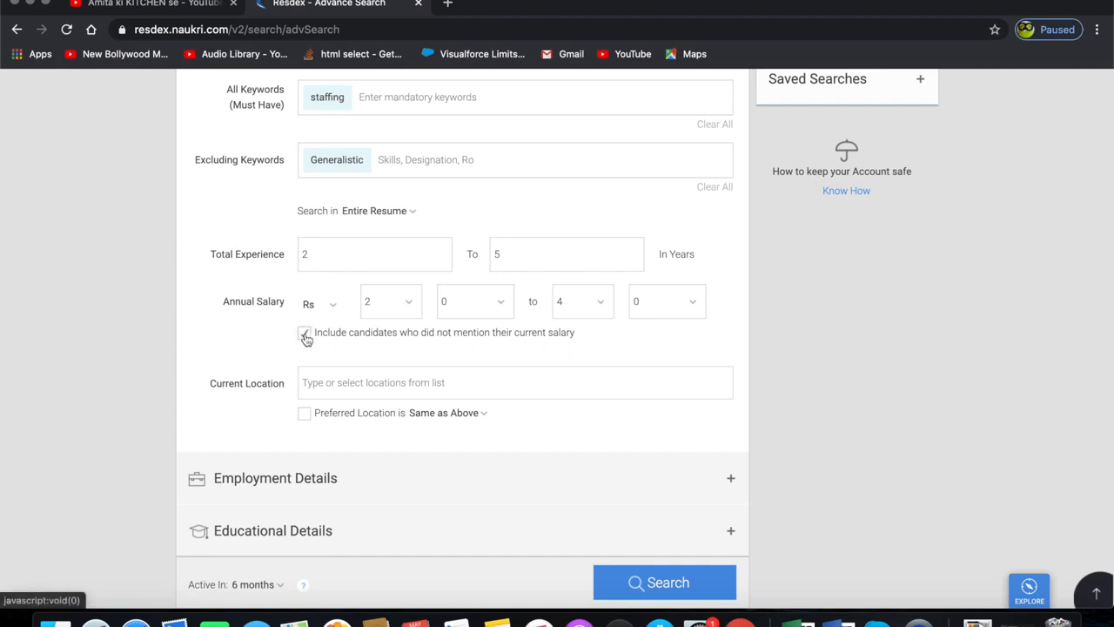
left_click(305, 336)
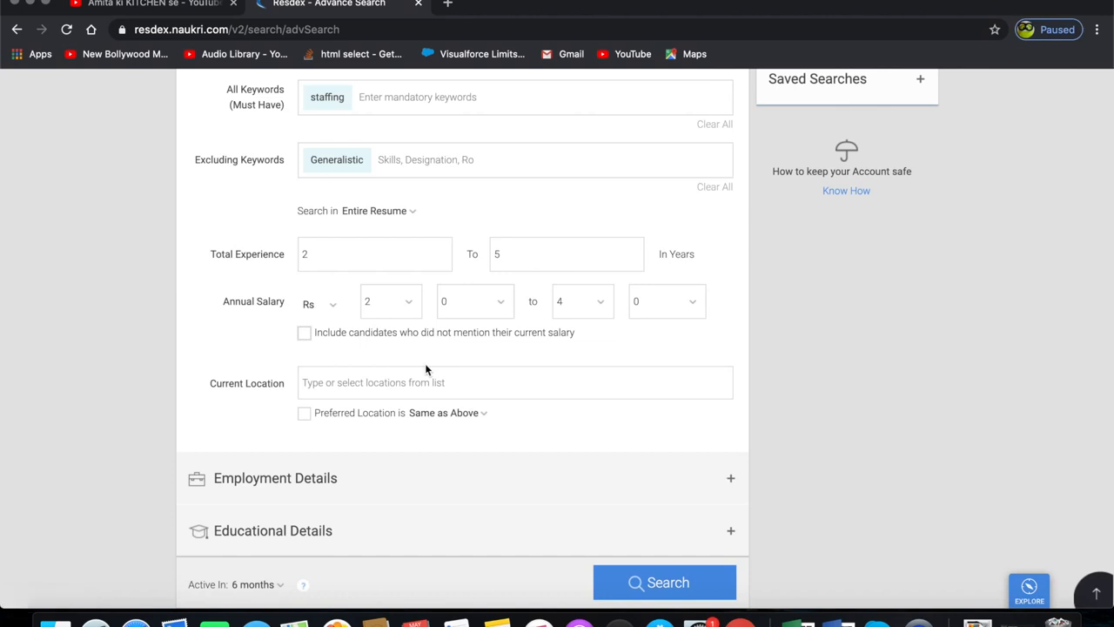
left_click(304, 336)
- Set Current Location to Delhi / NCR by searching for delhi
left_click(364, 383)
scroll(363, 383, "down", 2)
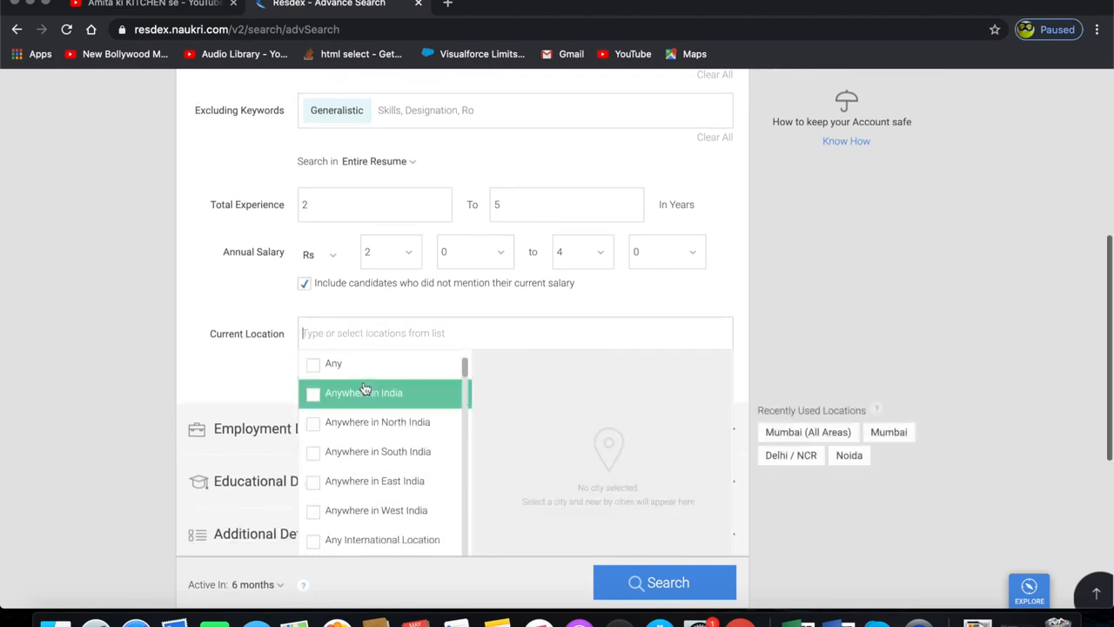
type("delhi")
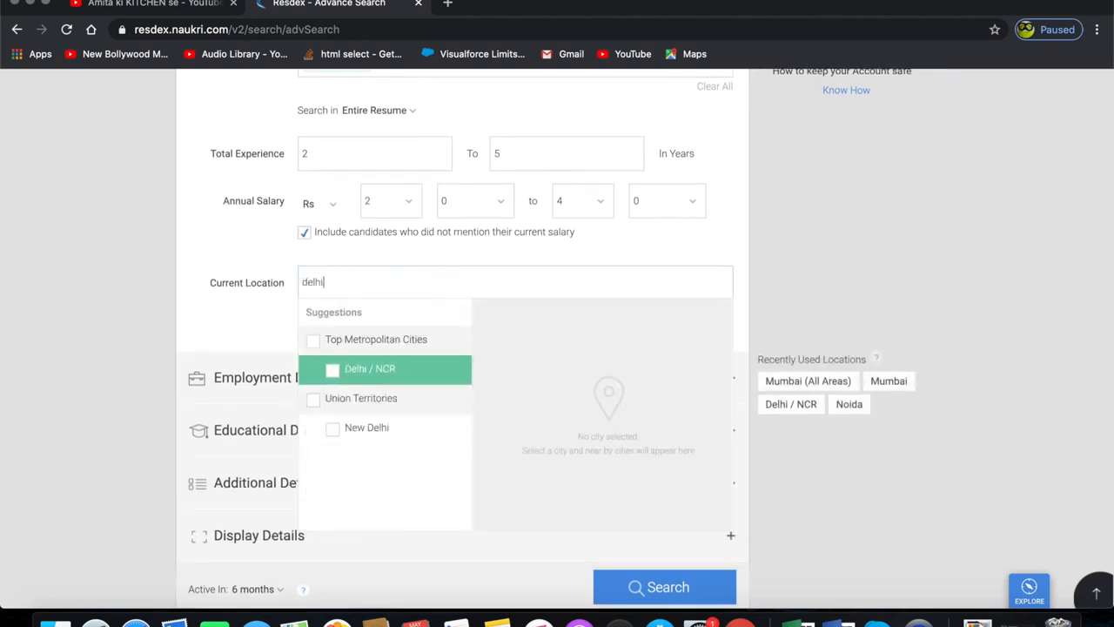
left_click(346, 370)
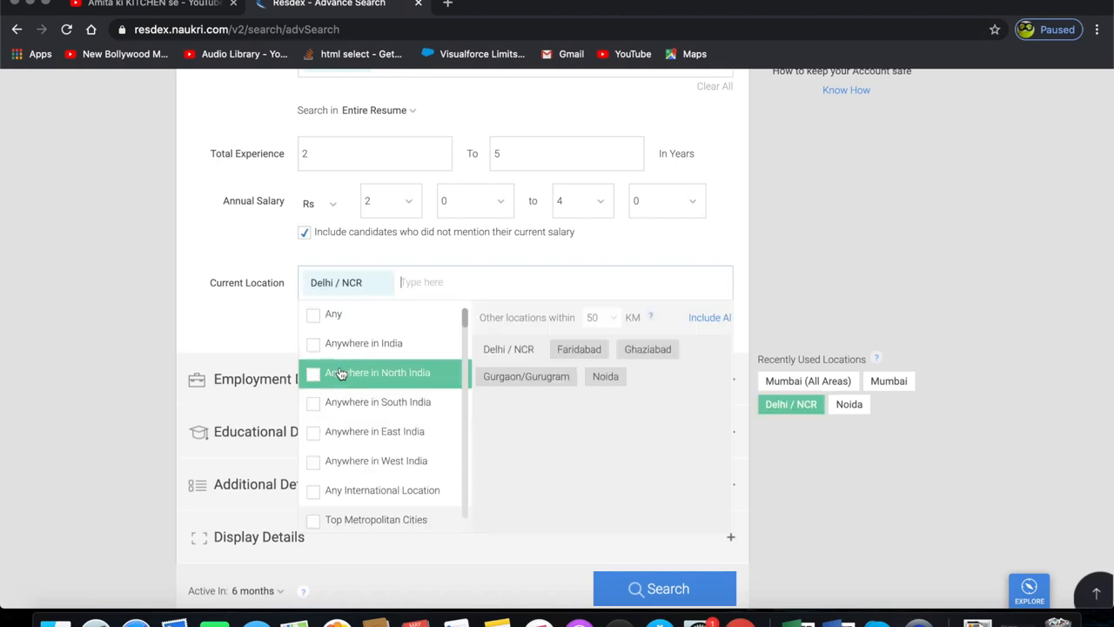
left_click(874, 249)
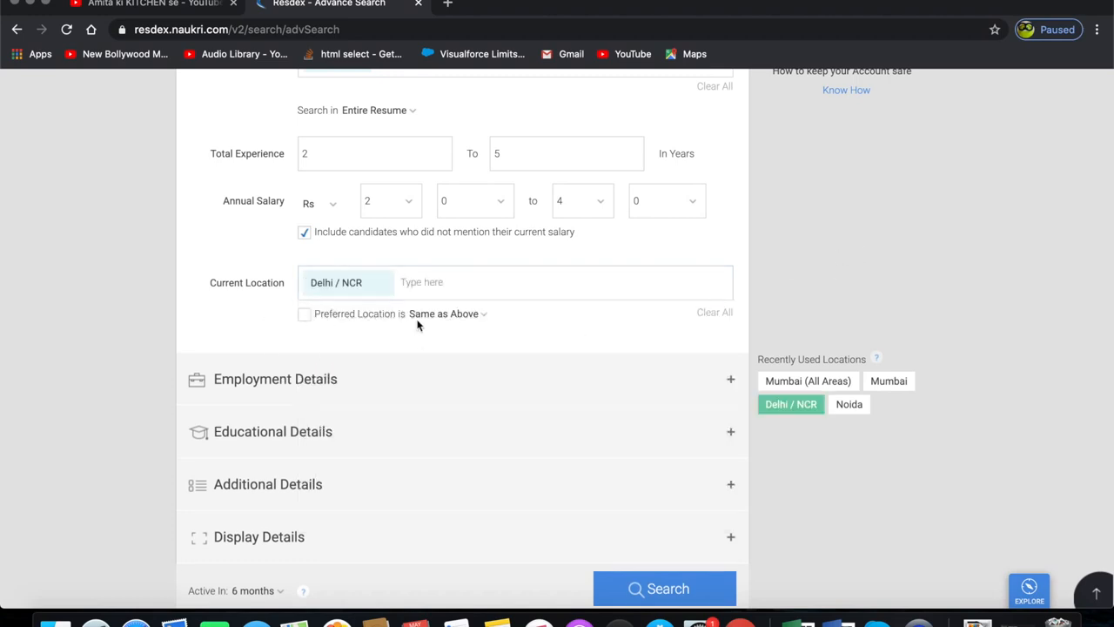
- Check Preferred Location as Same as Above and switch the location toggle to AND
left_click(472, 316)
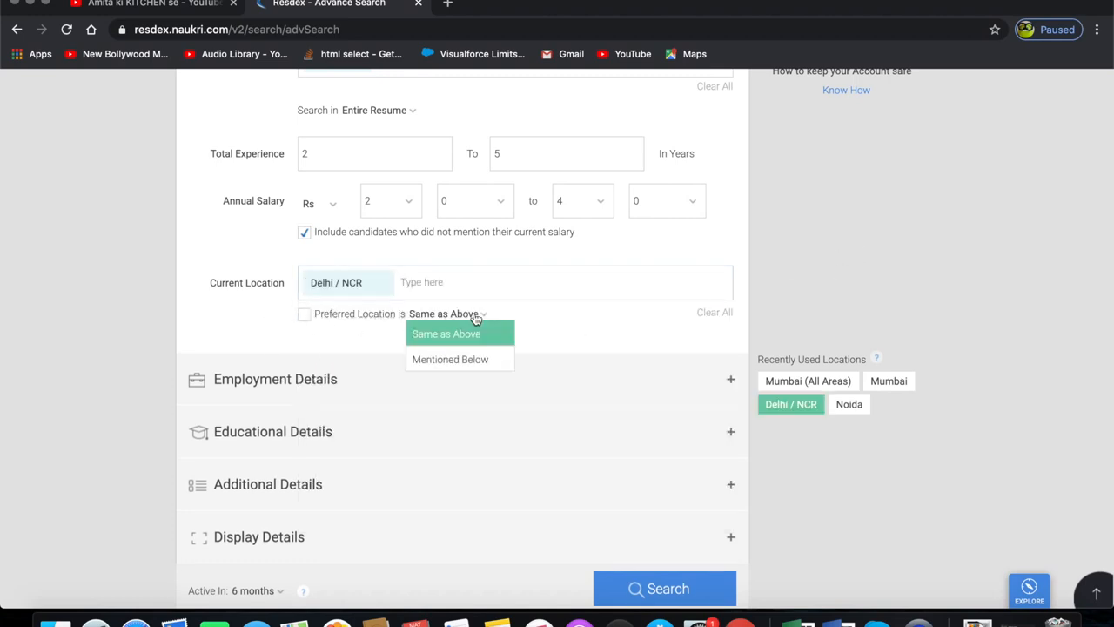
left_click(557, 341)
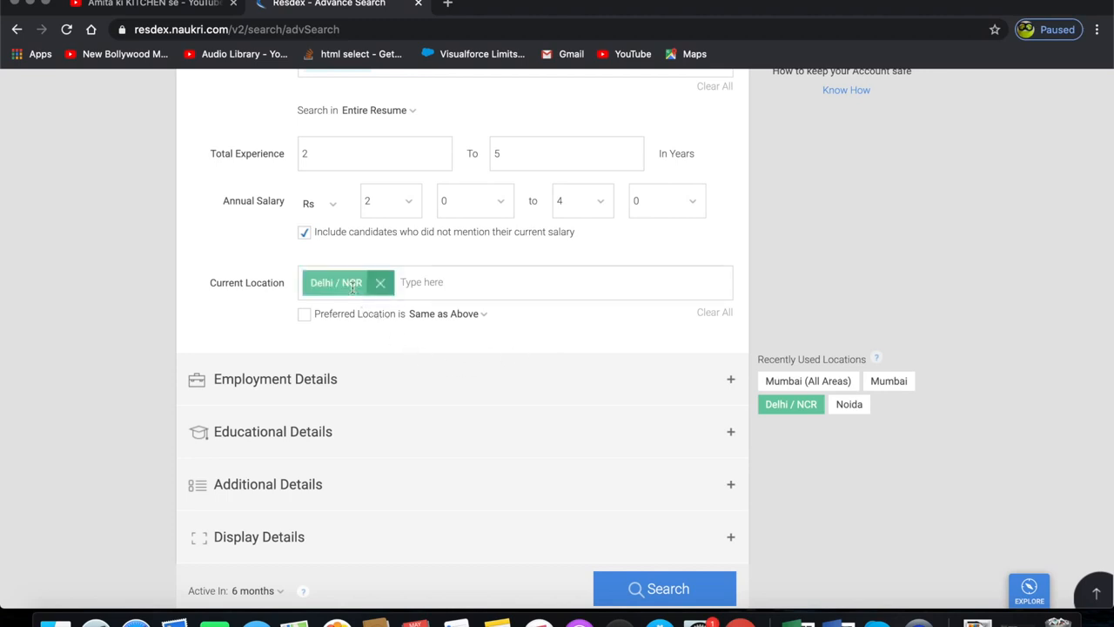
left_click(435, 321)
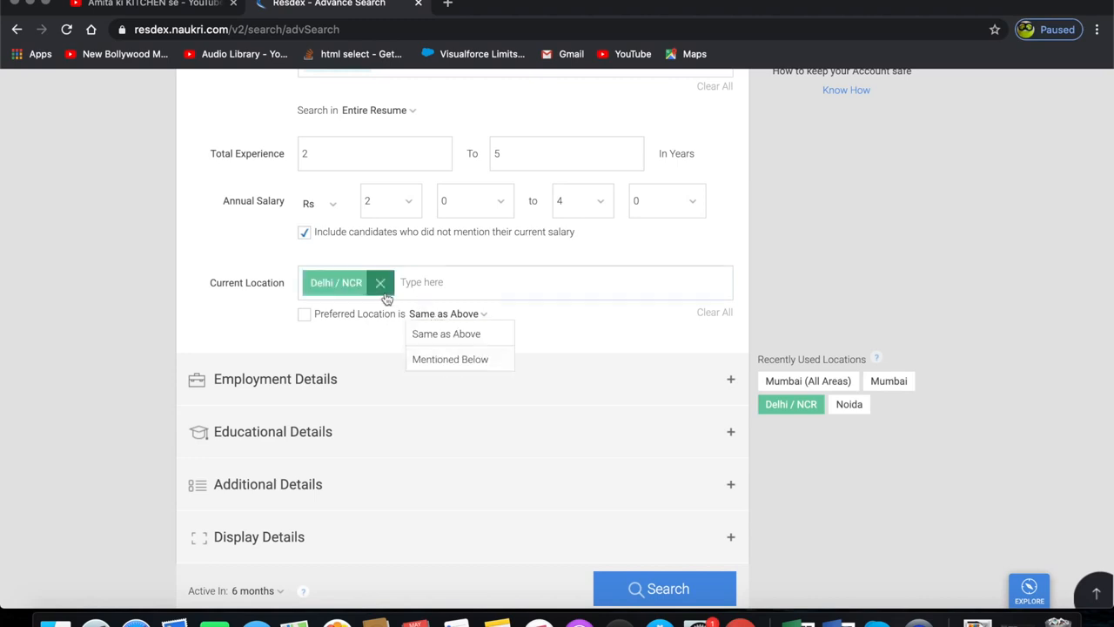
left_click(304, 318)
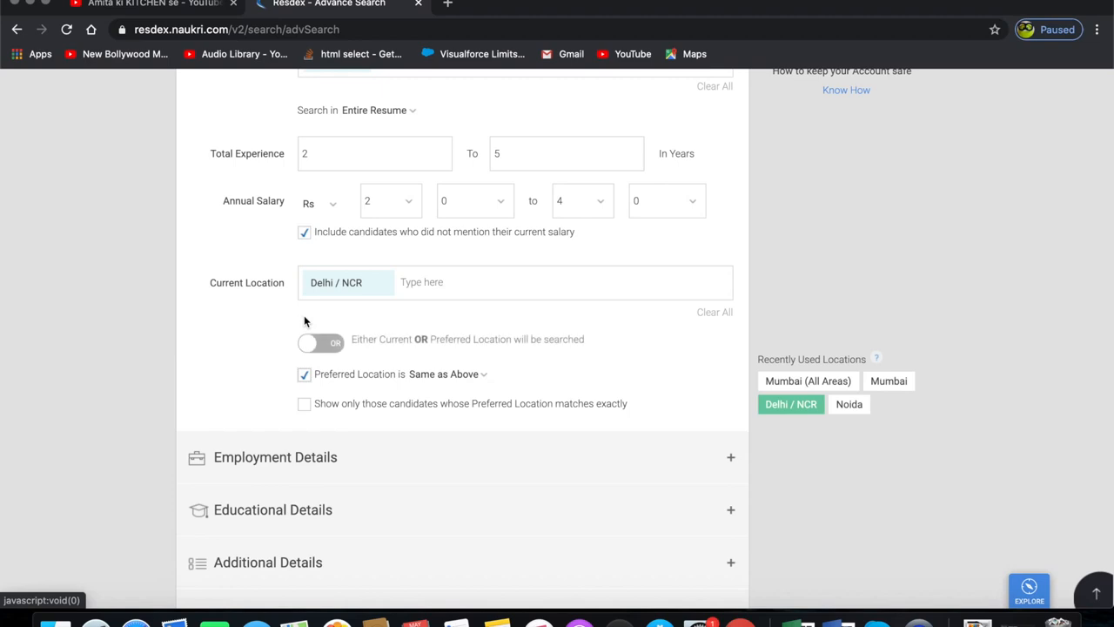
left_click(335, 346)
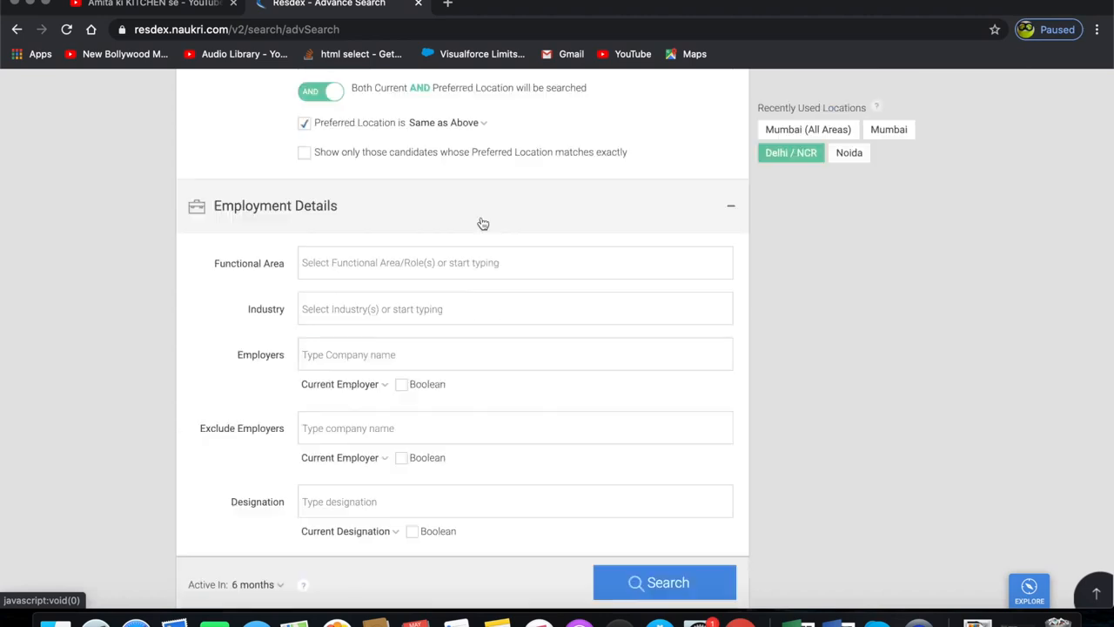
left_click(482, 224)
- Expand Employment Details and set Functional Area to HR / Admin / PM / IR / Training
scroll(482, 224, "down", 2)
scroll(546, 300, "up", 3)
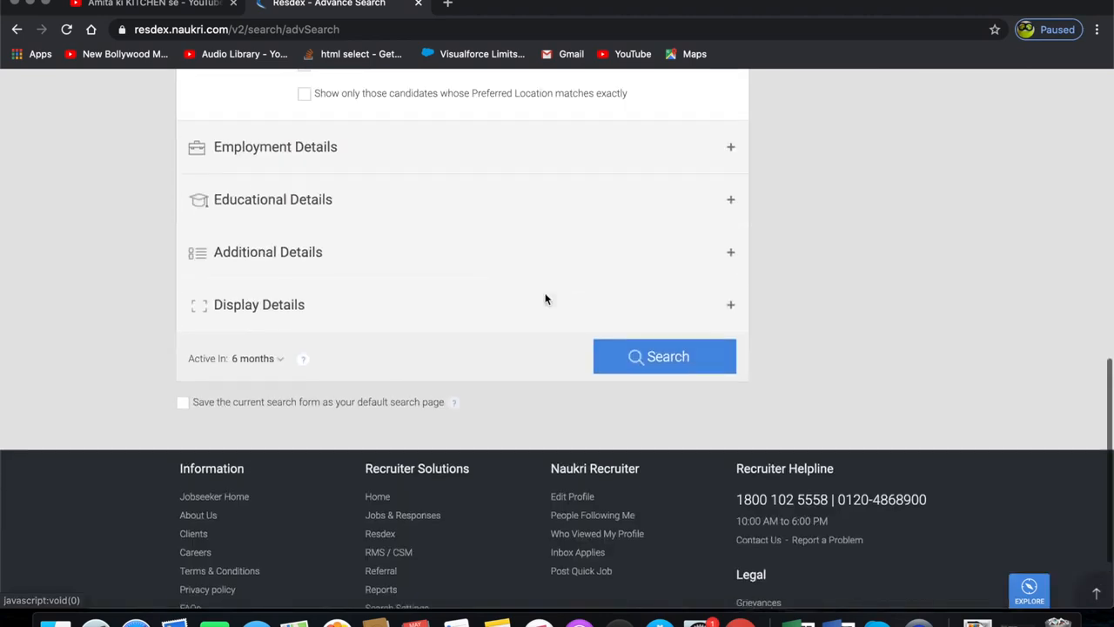
scroll(547, 300, "up", 1)
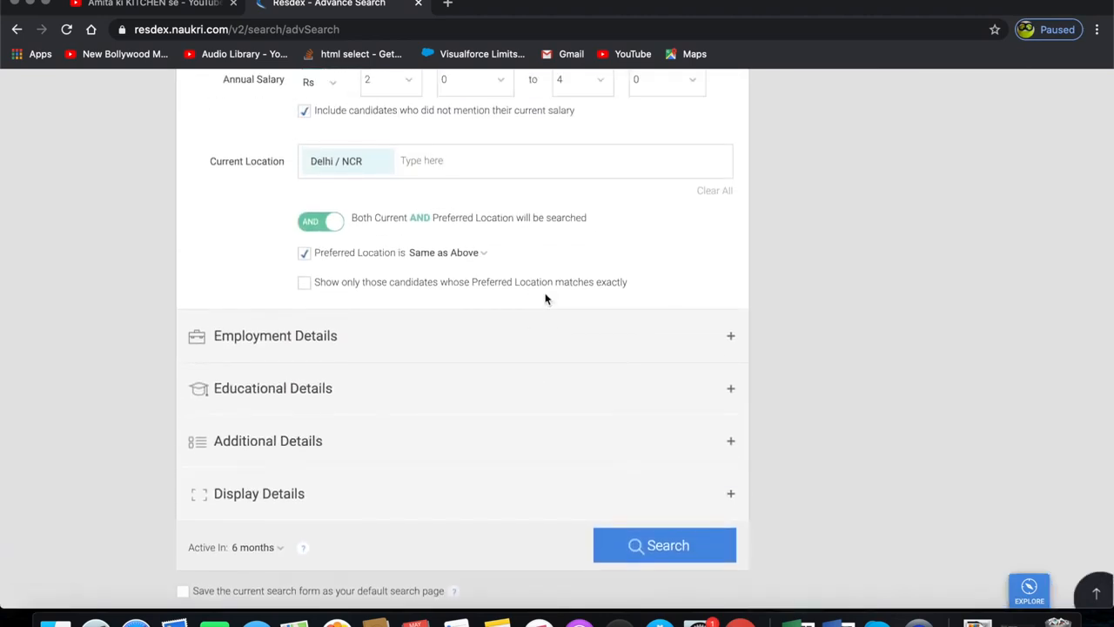
left_click(452, 335)
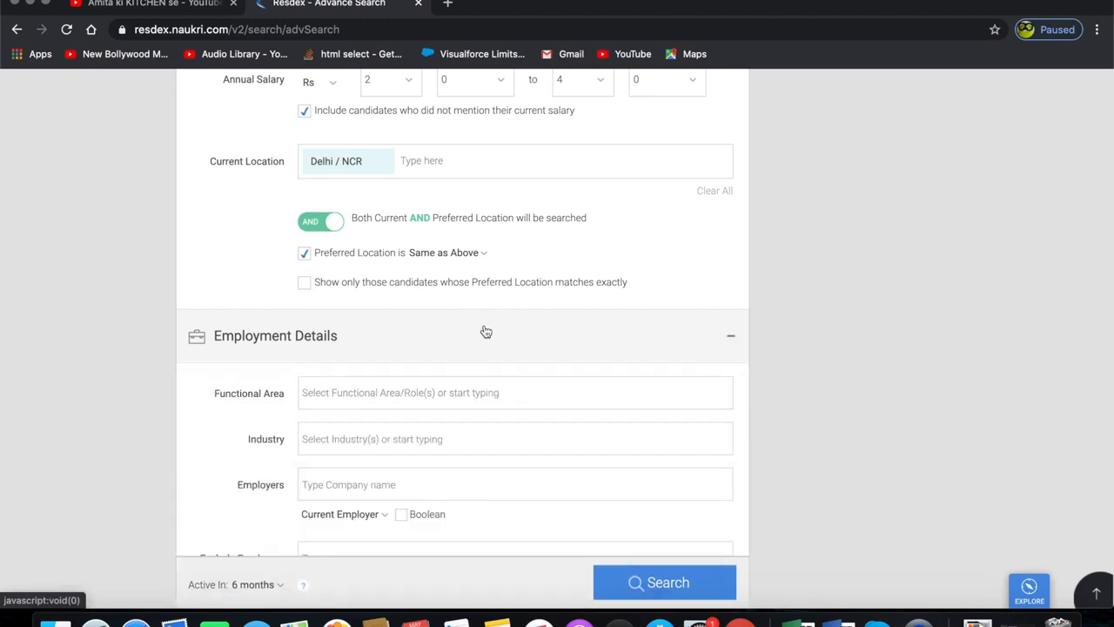
scroll(588, 352, "down", 3)
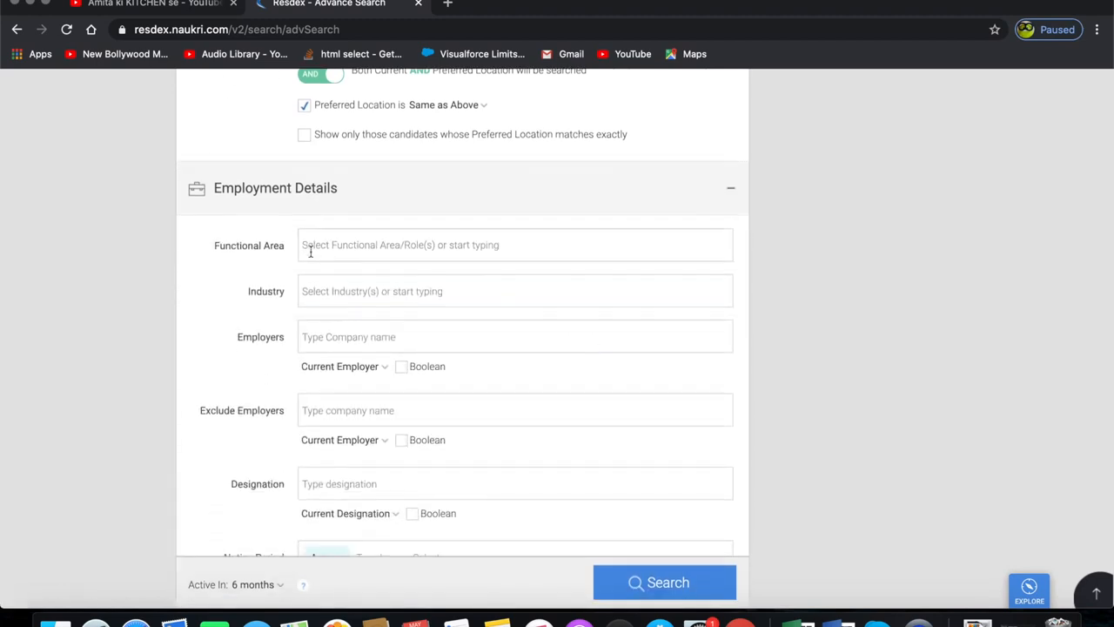
left_click(369, 255)
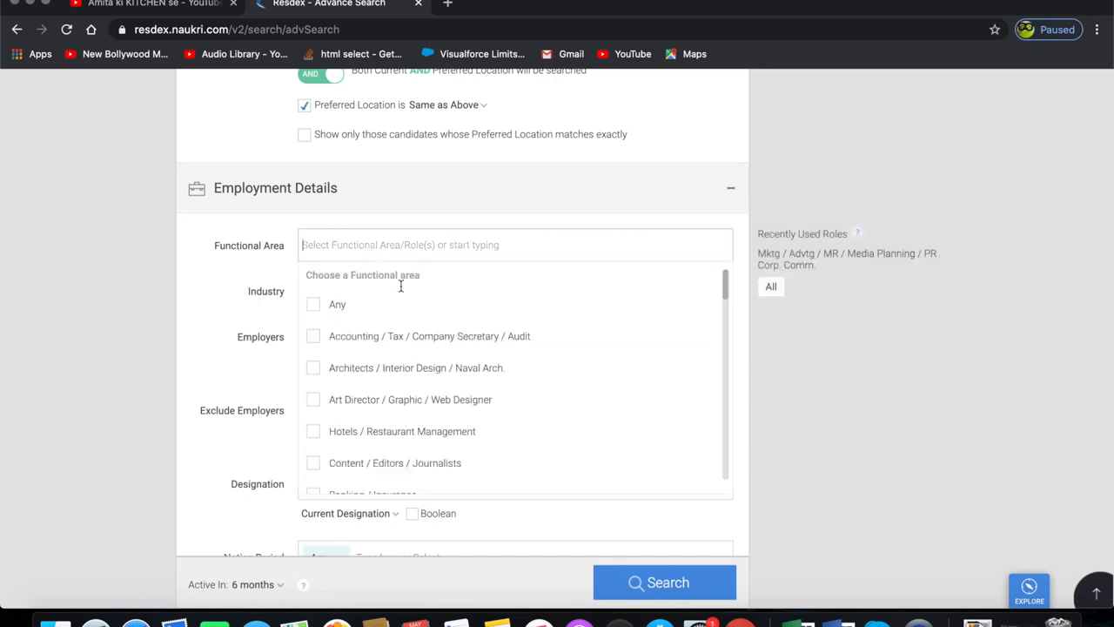
scroll(421, 446, "down", 3)
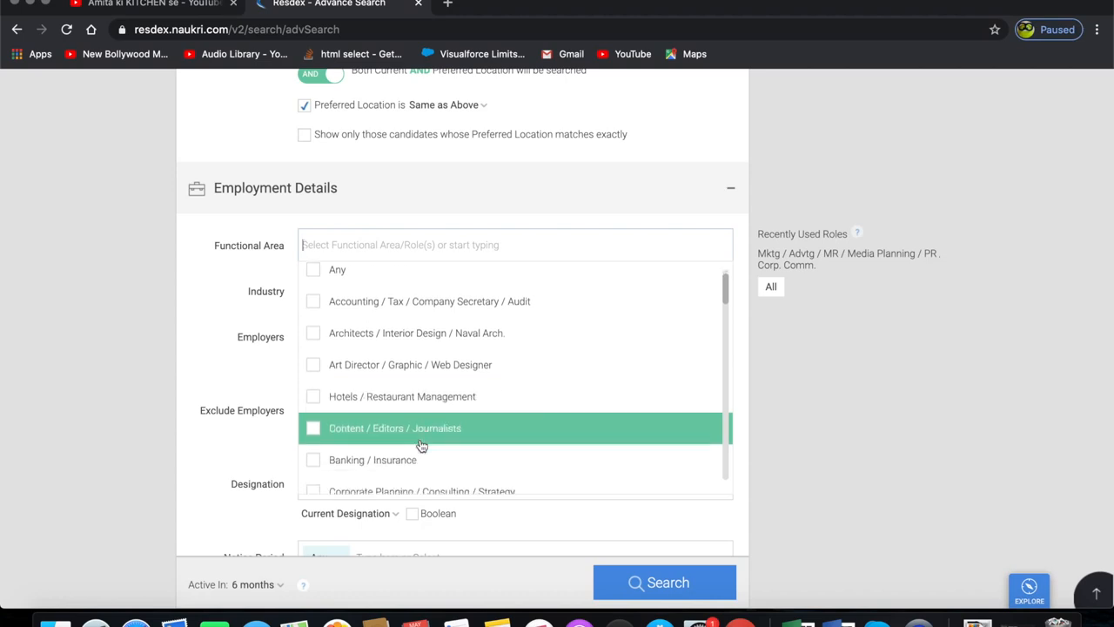
scroll(421, 446, "down", 3)
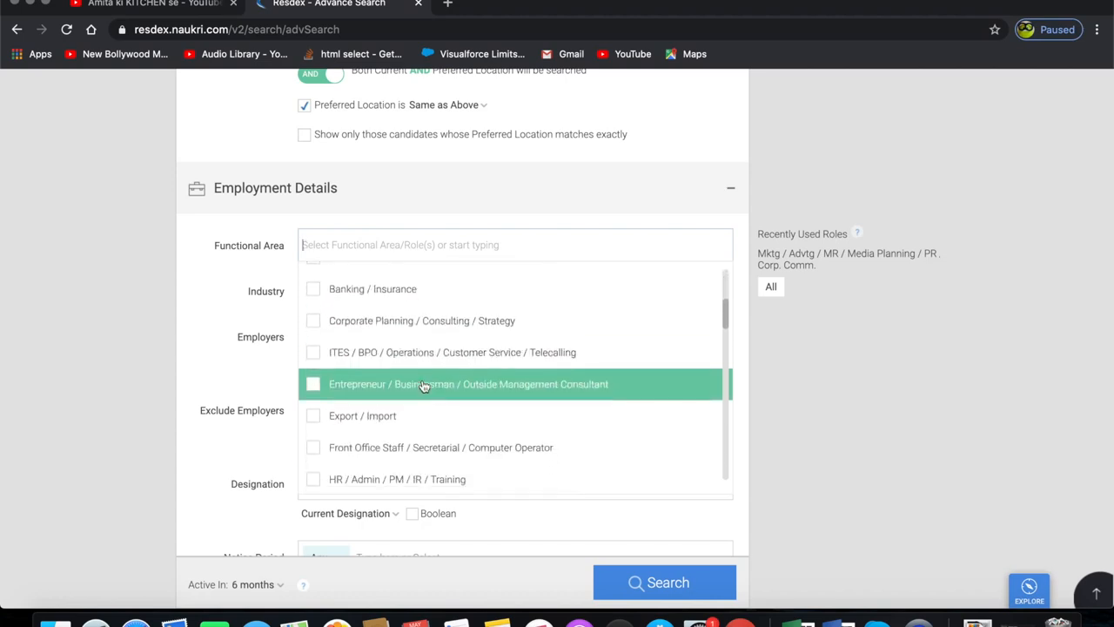
scroll(422, 386, "down", 3)
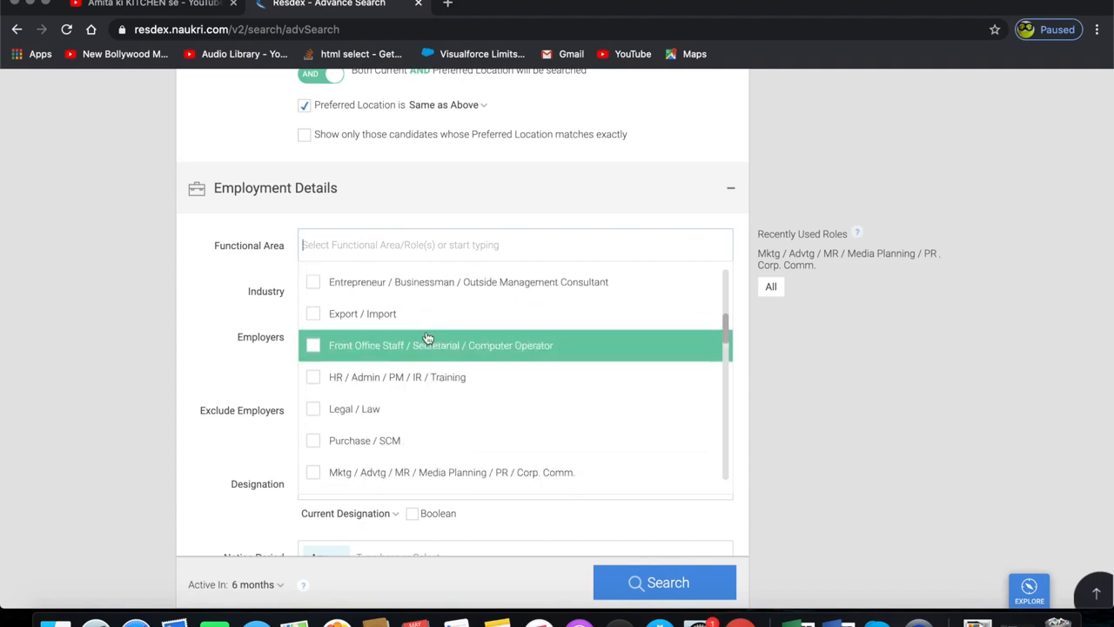
scroll(427, 341, "up", 5)
scroll(427, 337, "down", 3)
scroll(427, 338, "down", 1)
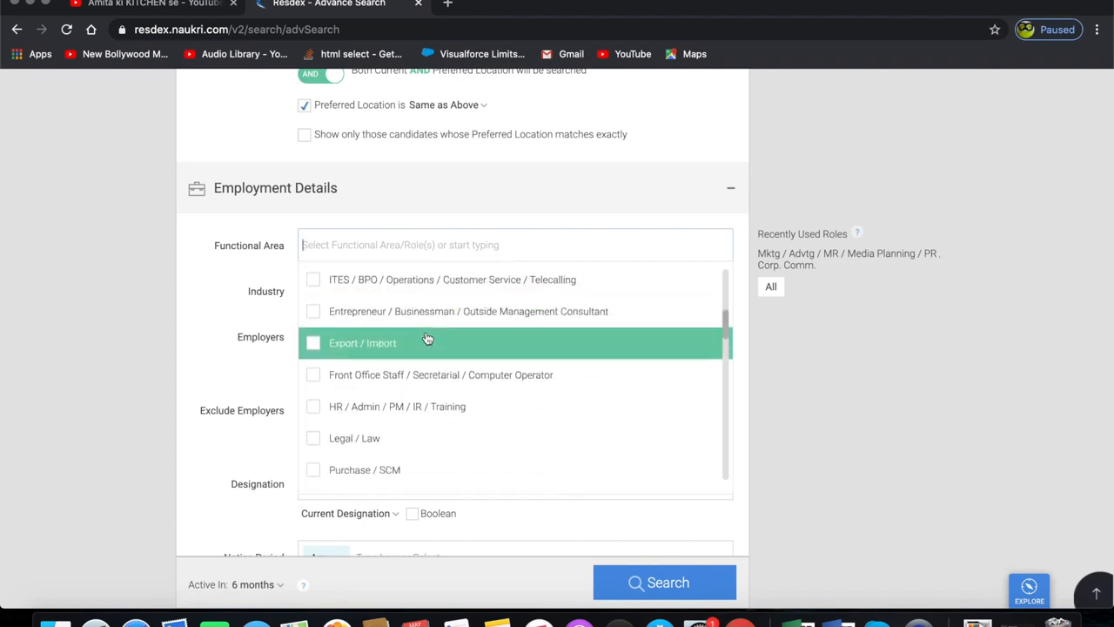
left_click(315, 407)
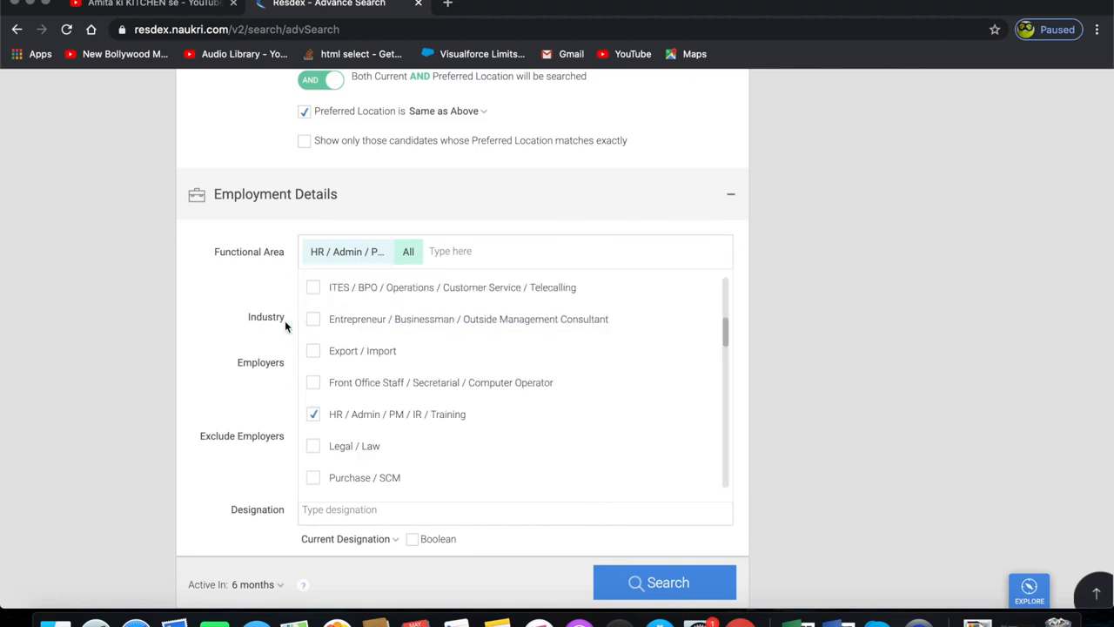
left_click(467, 249)
left_click(798, 358)
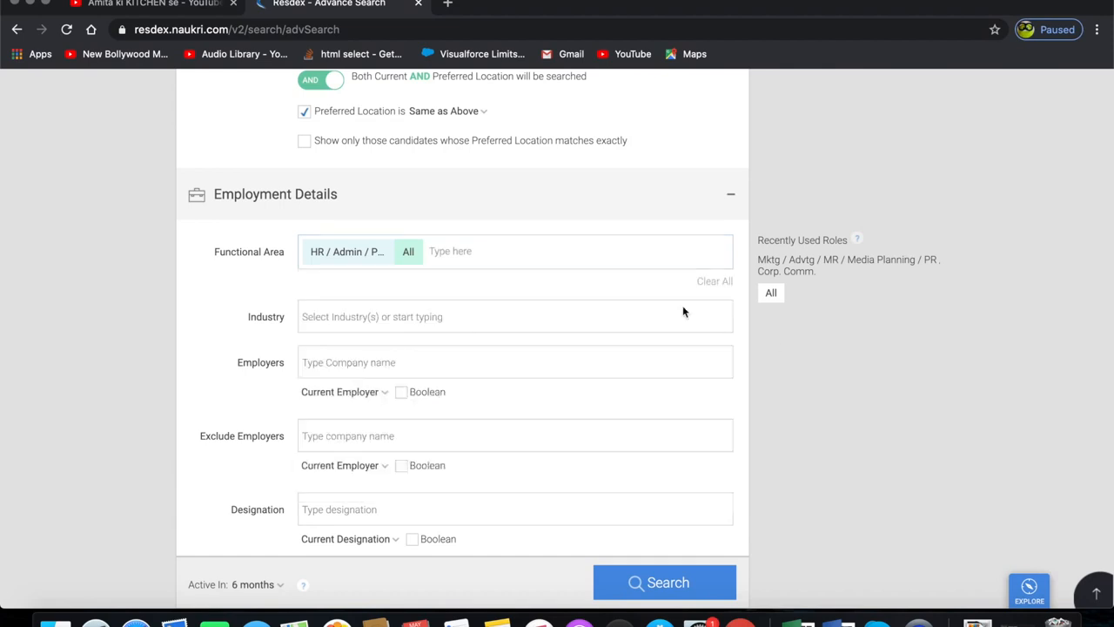
- Set Industry to IT-Software / Software Services
left_click(387, 309)
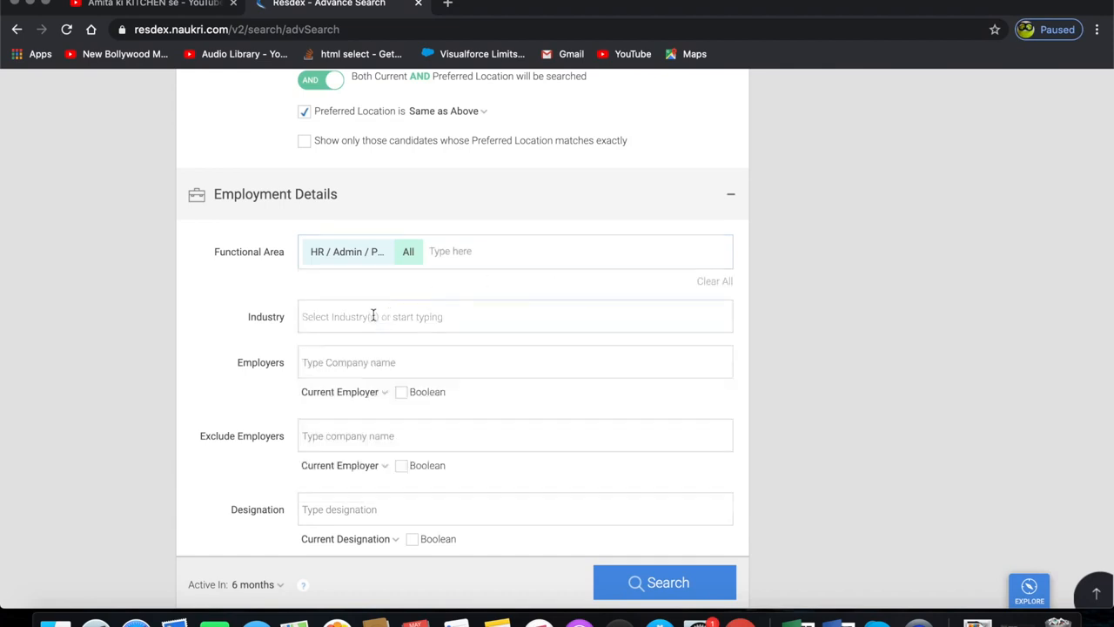
left_click(443, 317)
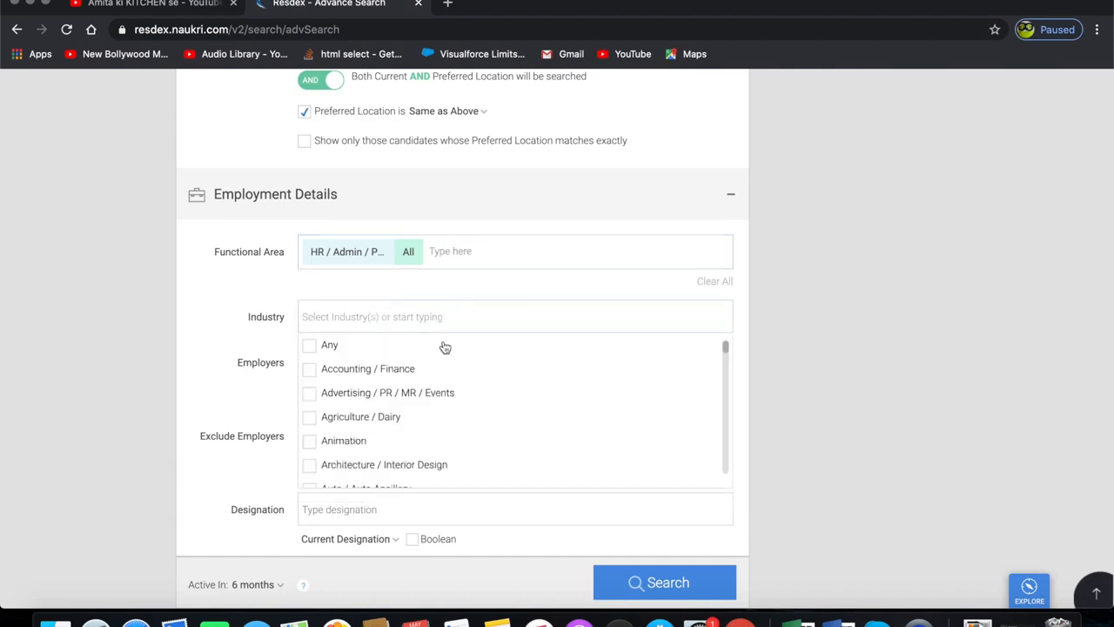
scroll(416, 409, "down", 4)
scroll(416, 409, "down", 5)
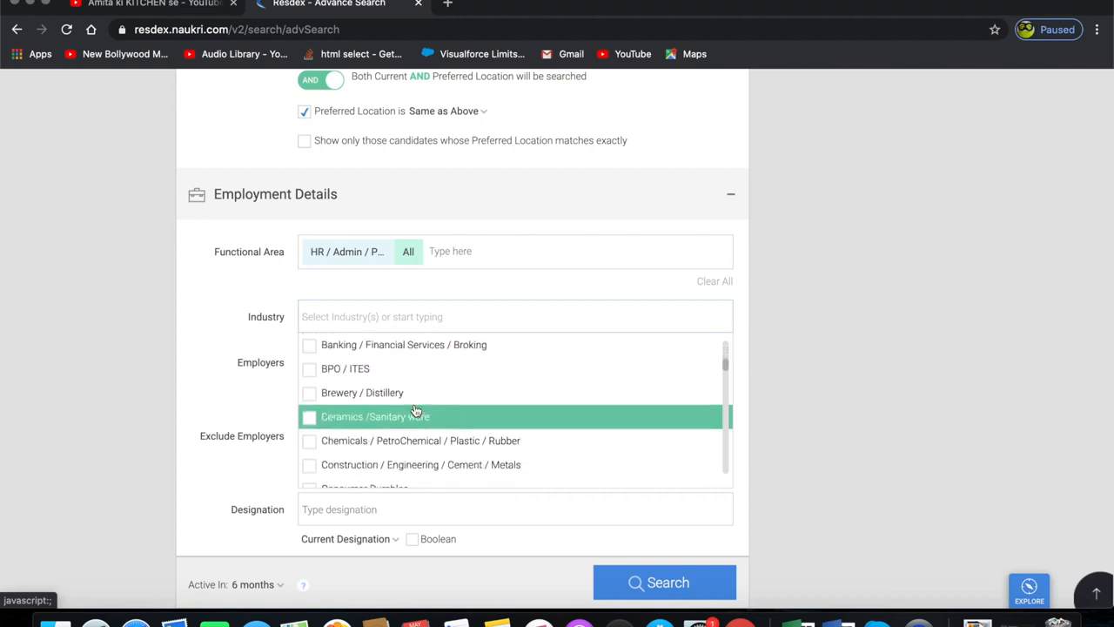
scroll(416, 409, "down", 6)
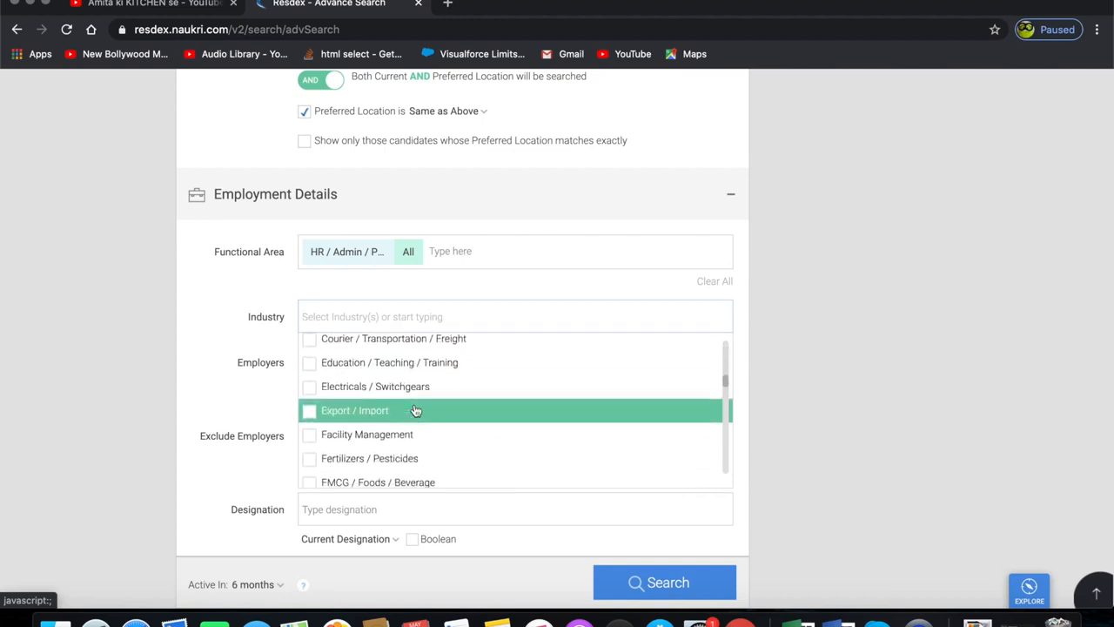
scroll(416, 409, "down", 4)
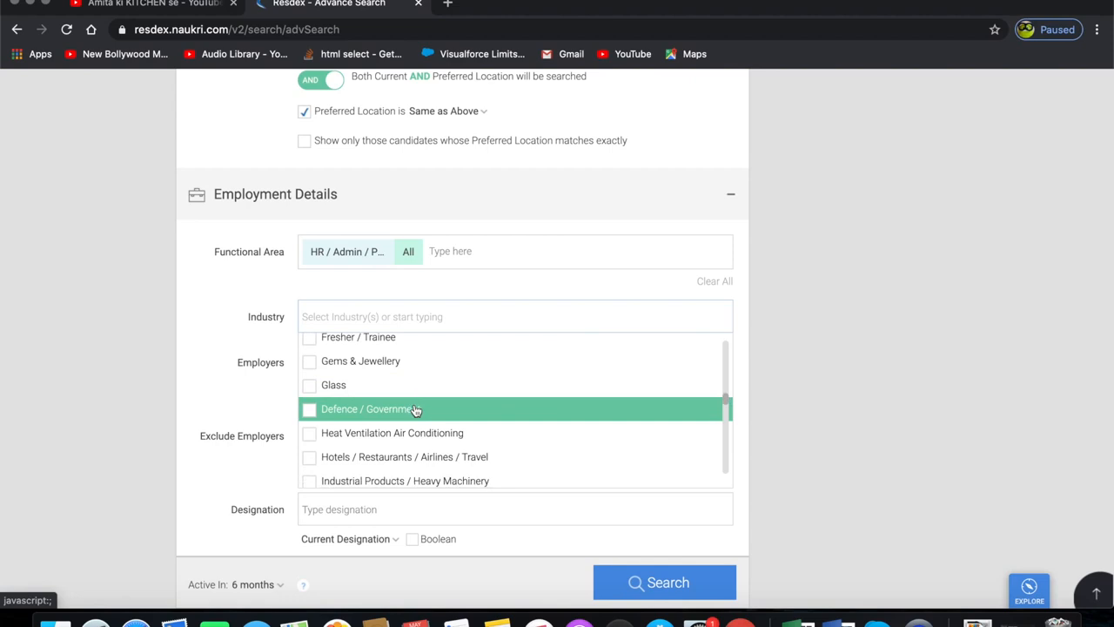
scroll(416, 409, "down", 3)
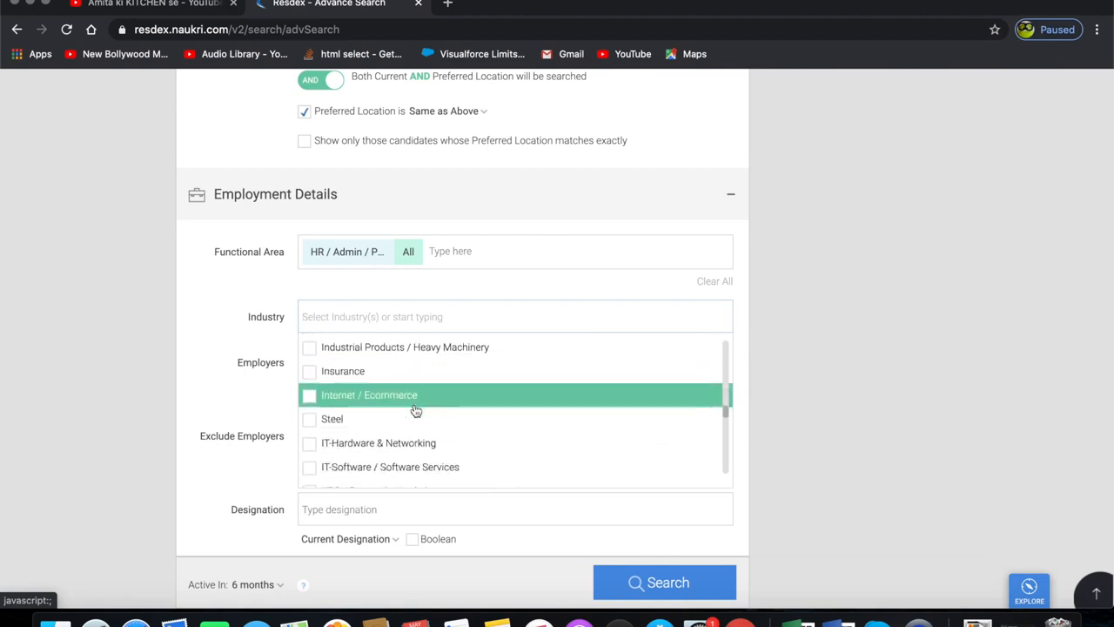
left_click(312, 470)
left_click(244, 406)
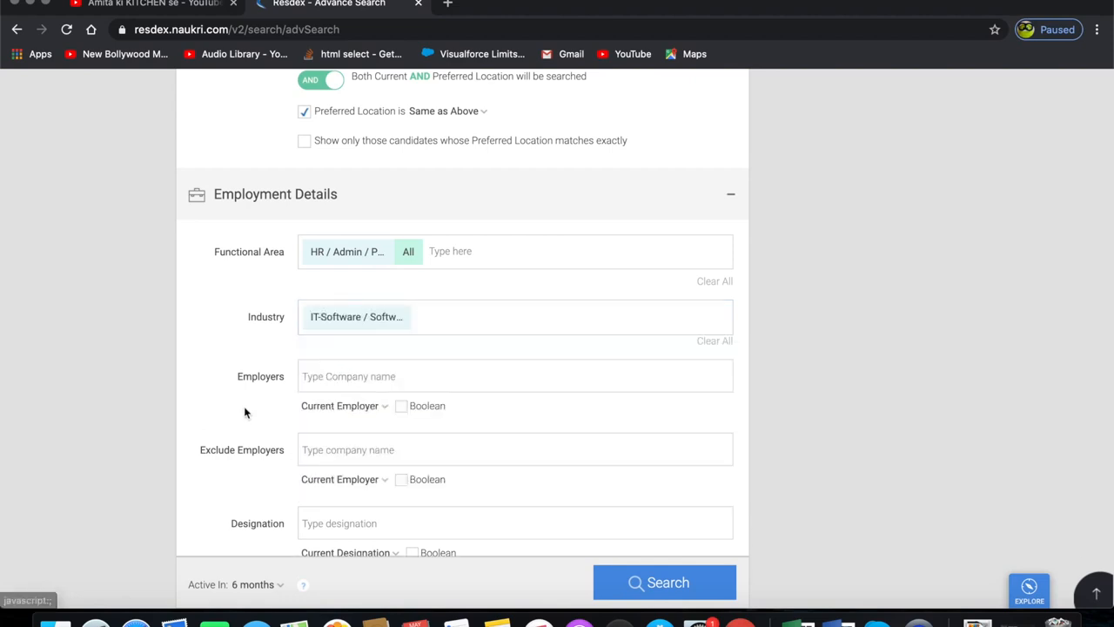
left_click(351, 376)
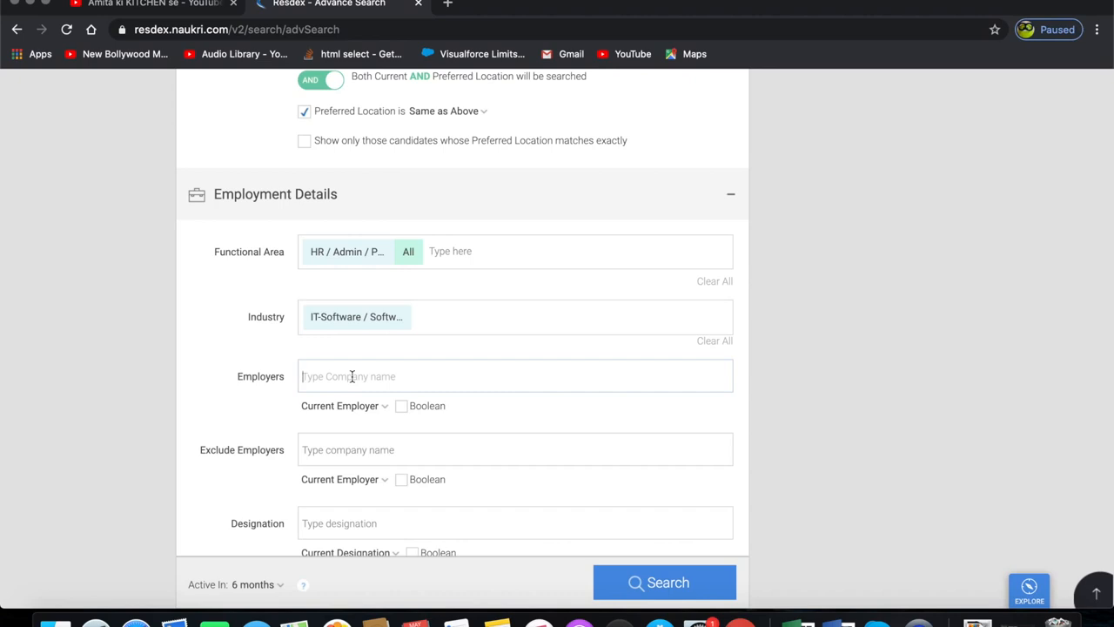
type("hcl i")
key("Return")
type("ibm")
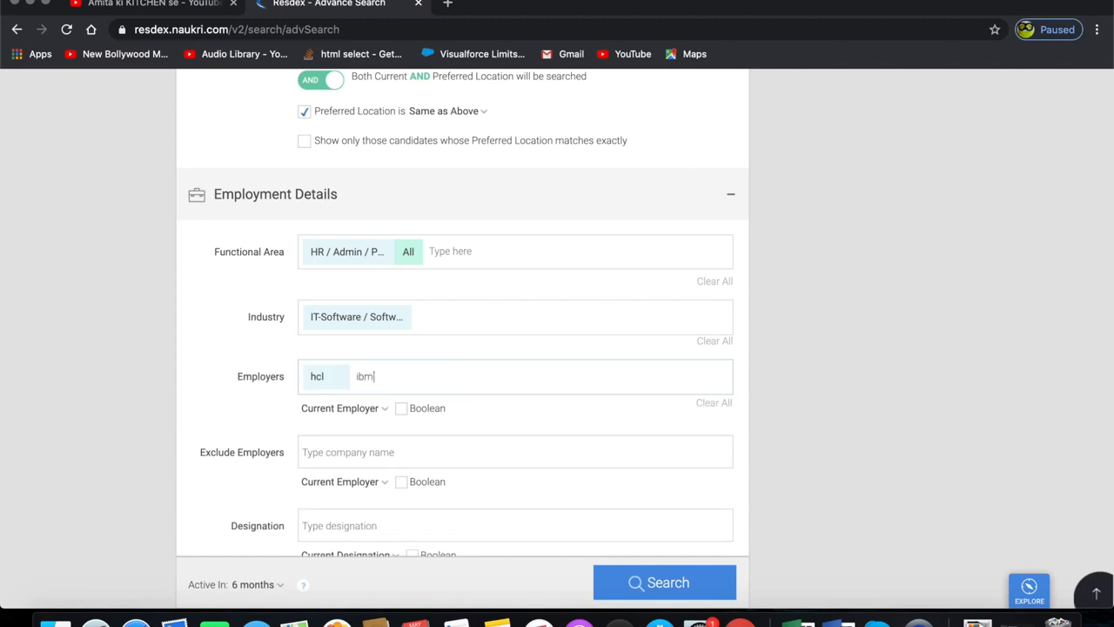
key("Return")
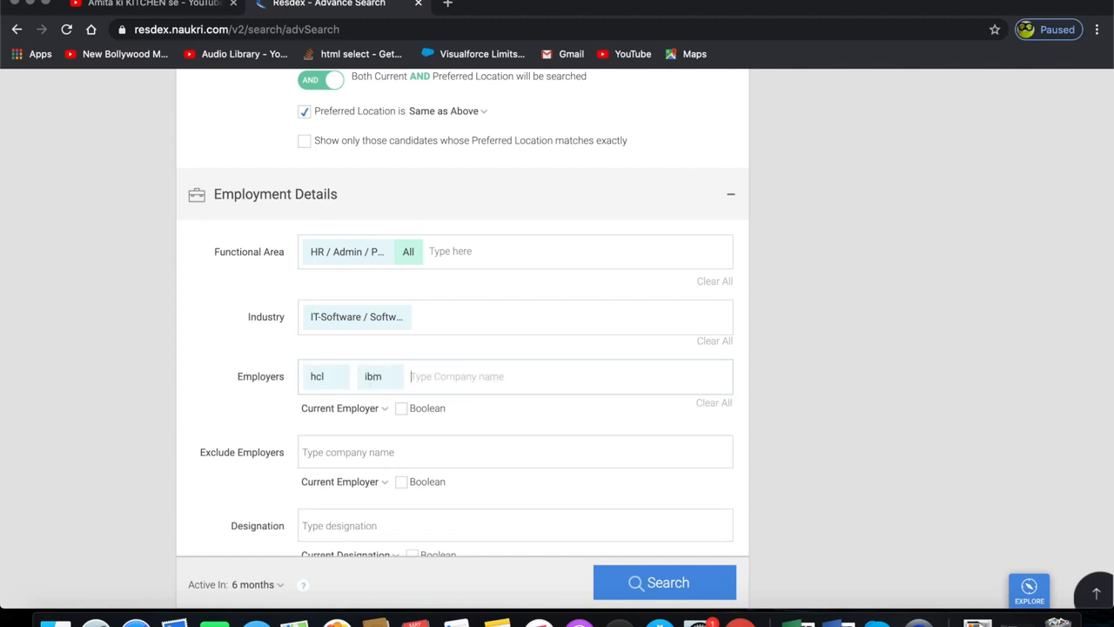
left_click(394, 386)
left_click(339, 376)
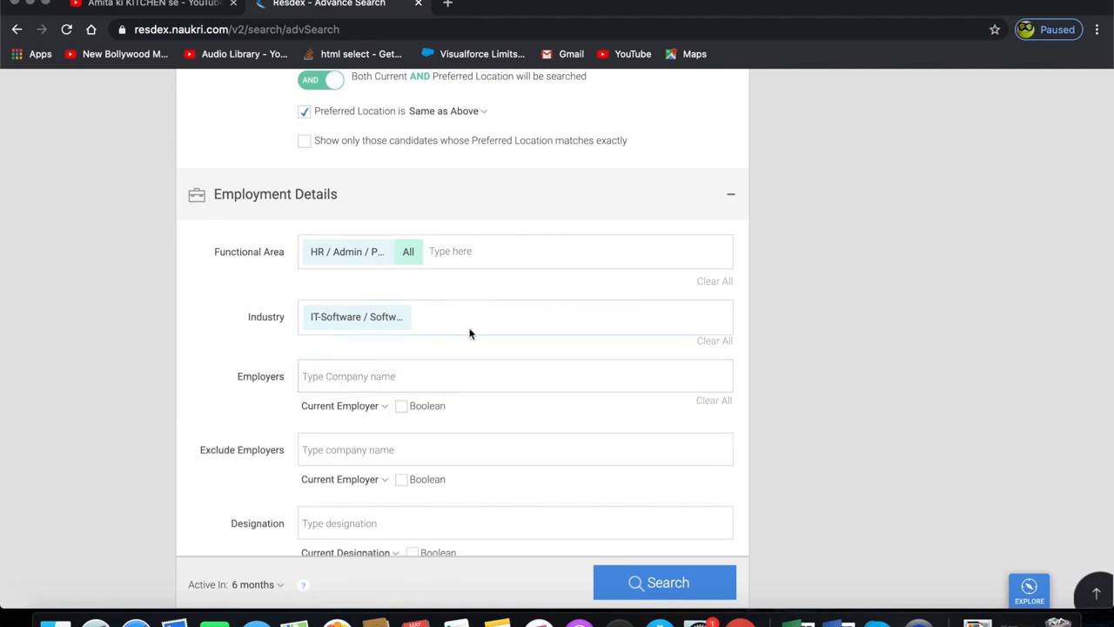
scroll(461, 338, "down", 3)
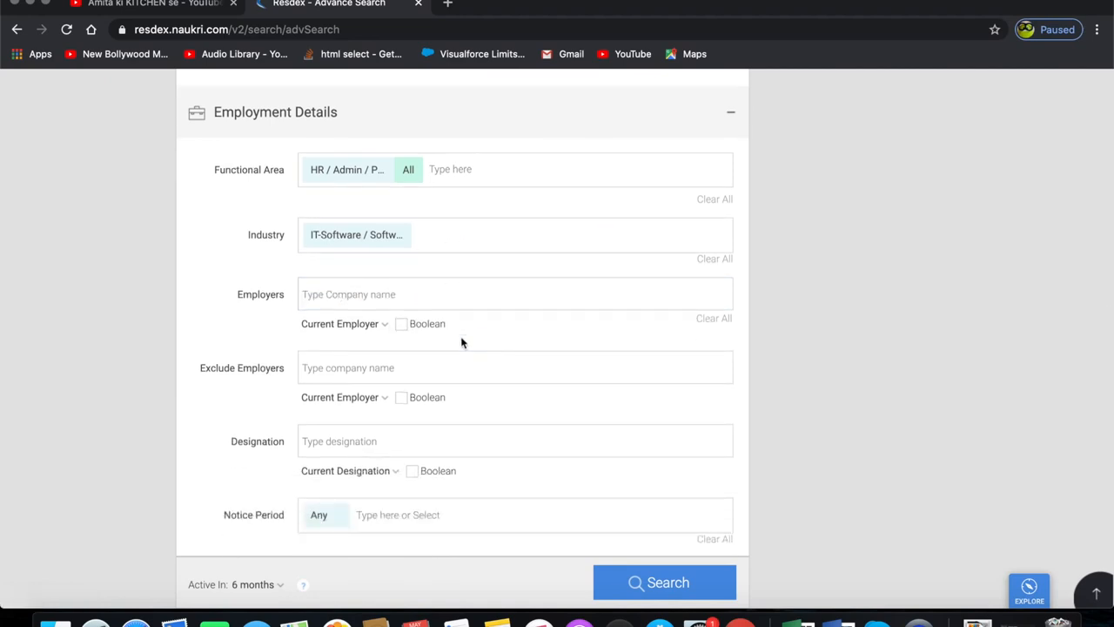
scroll(460, 340, "down", 1)
left_click(344, 341)
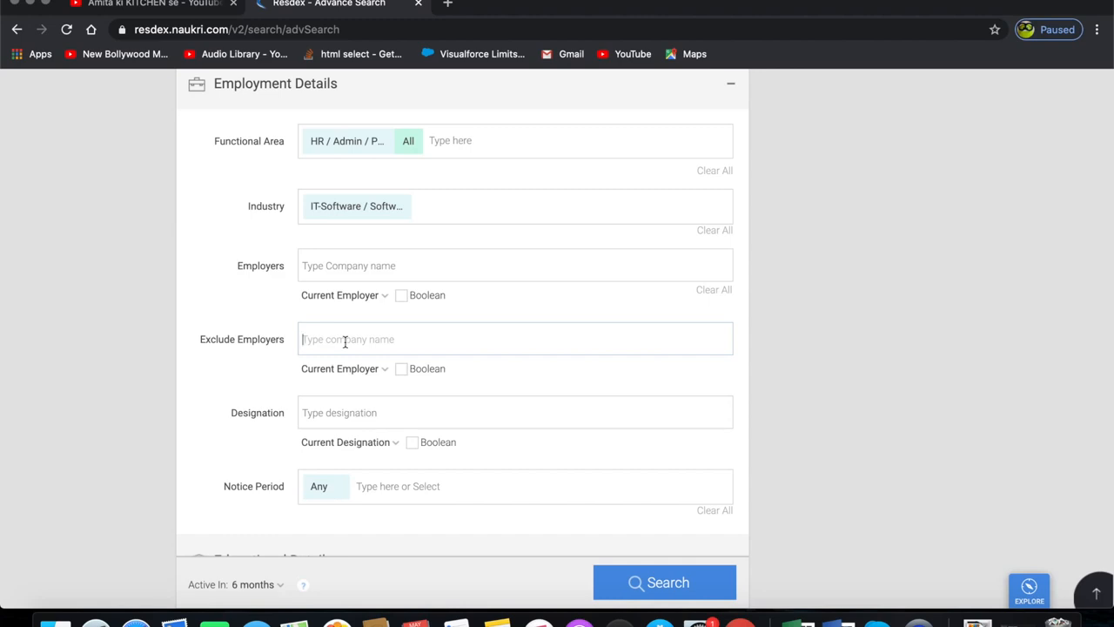
scroll(339, 344, "down", 1)
left_click(322, 358)
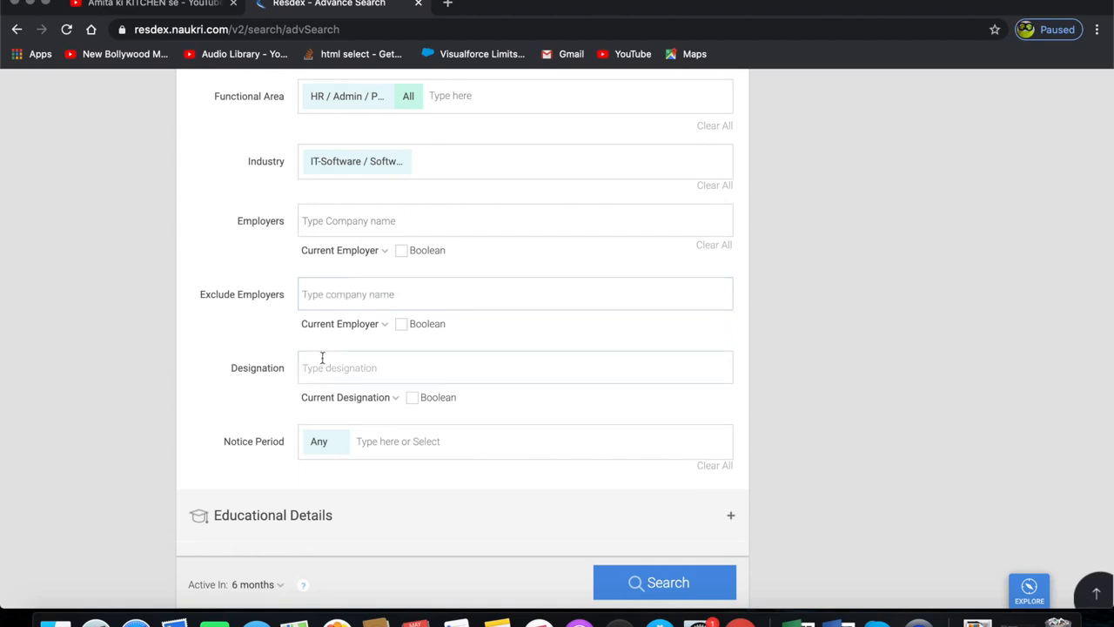
scroll(322, 357, "down", 2)
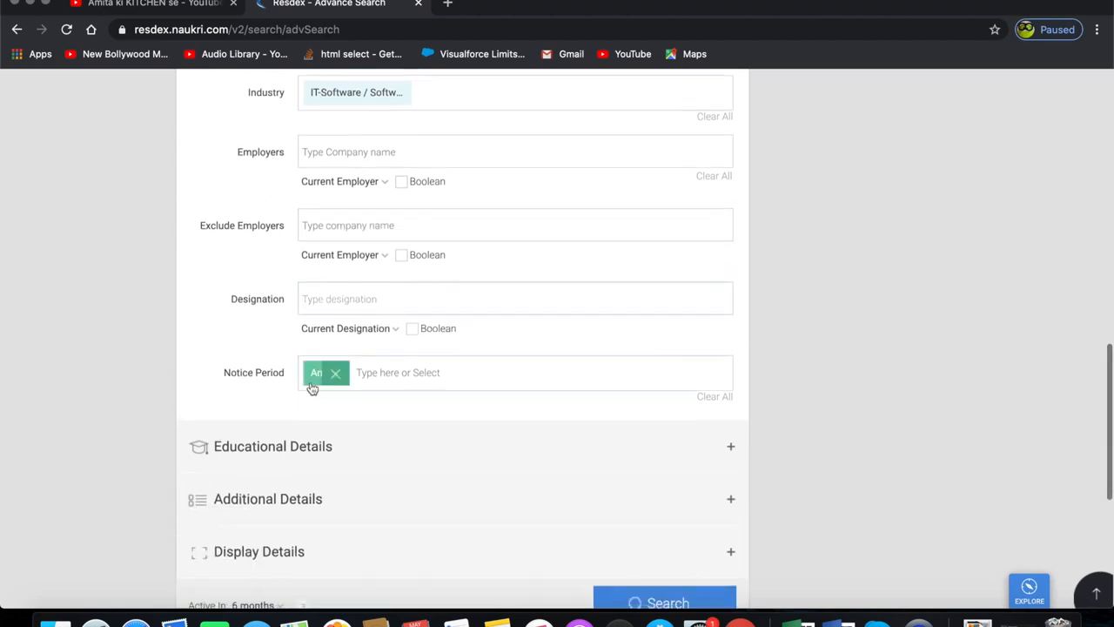
- Set Notice Period to Currently Serving Notice Period, 15 Days or less and 1 Month
left_click(316, 383)
scroll(555, 335, "down", 1)
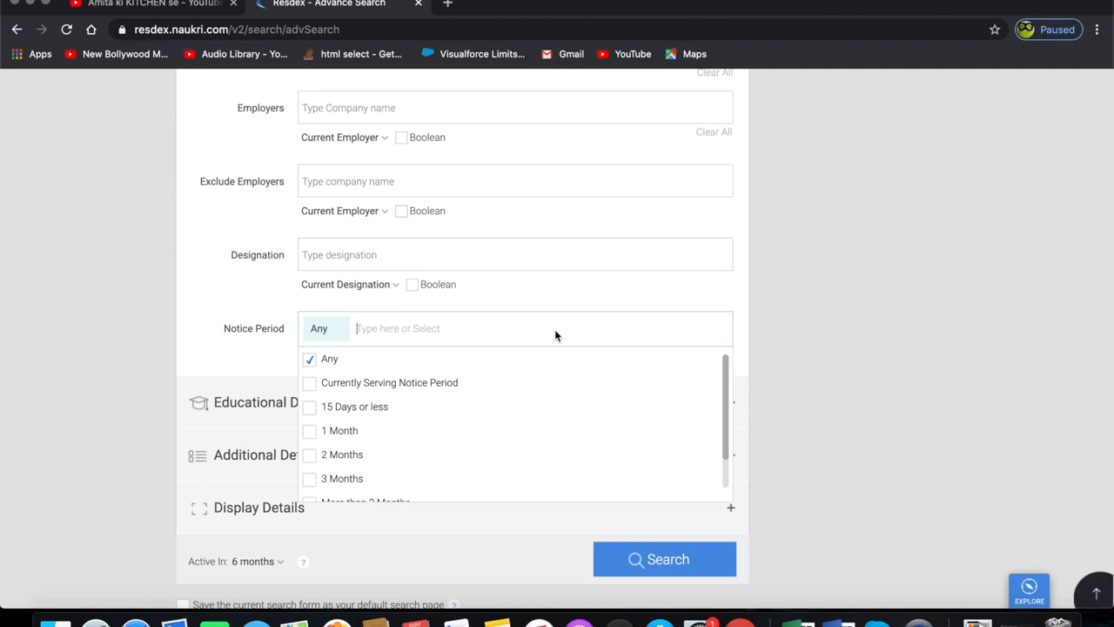
left_click(396, 383)
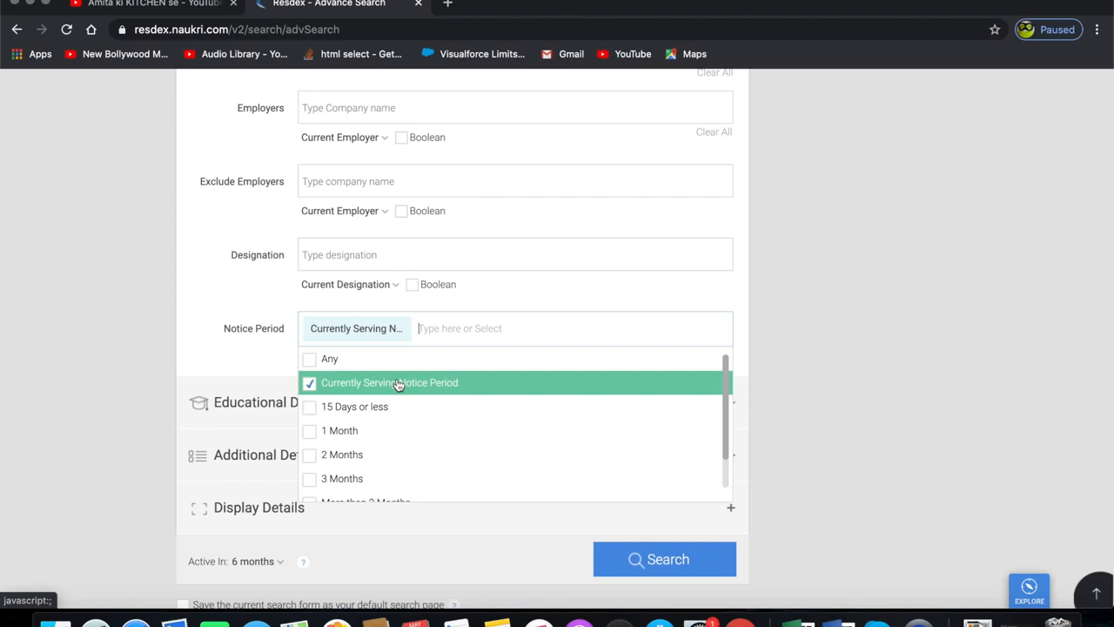
left_click(346, 407)
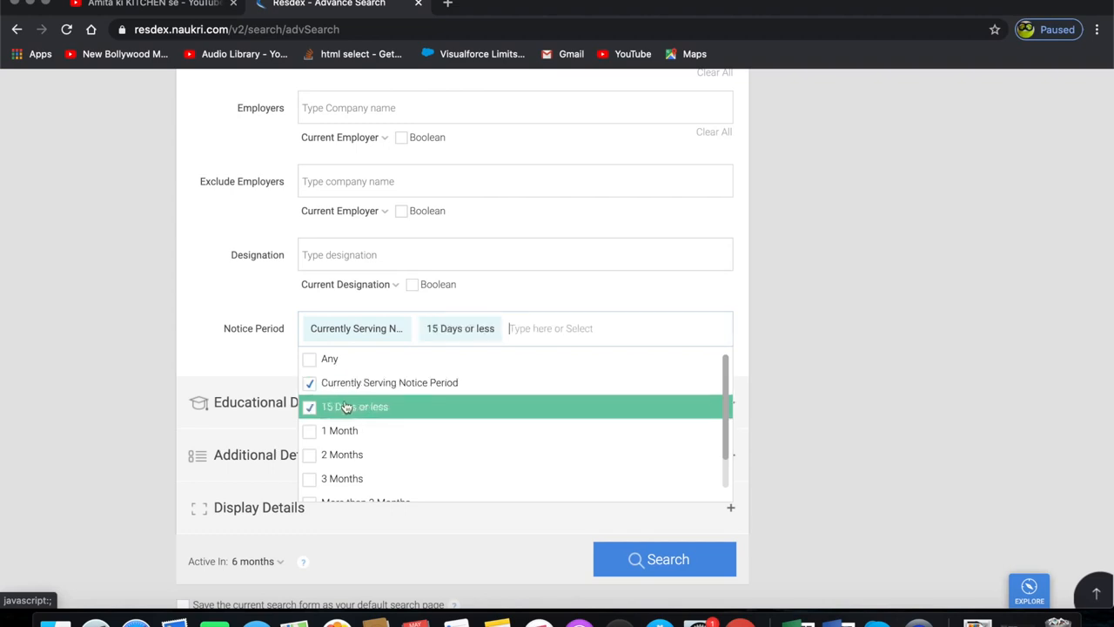
left_click(334, 433)
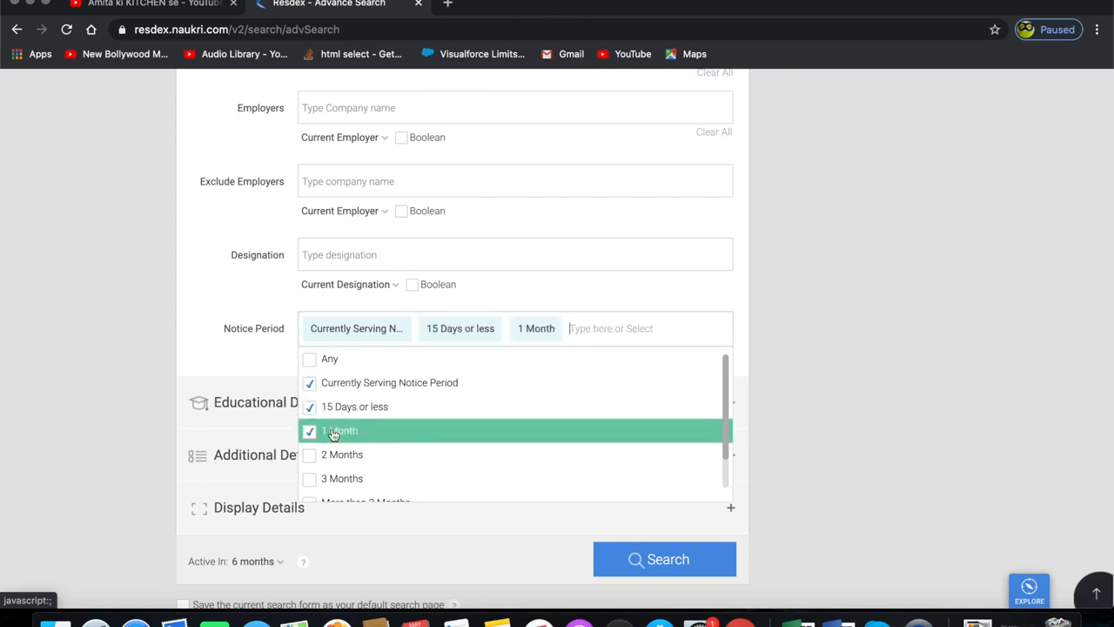
left_click(334, 433)
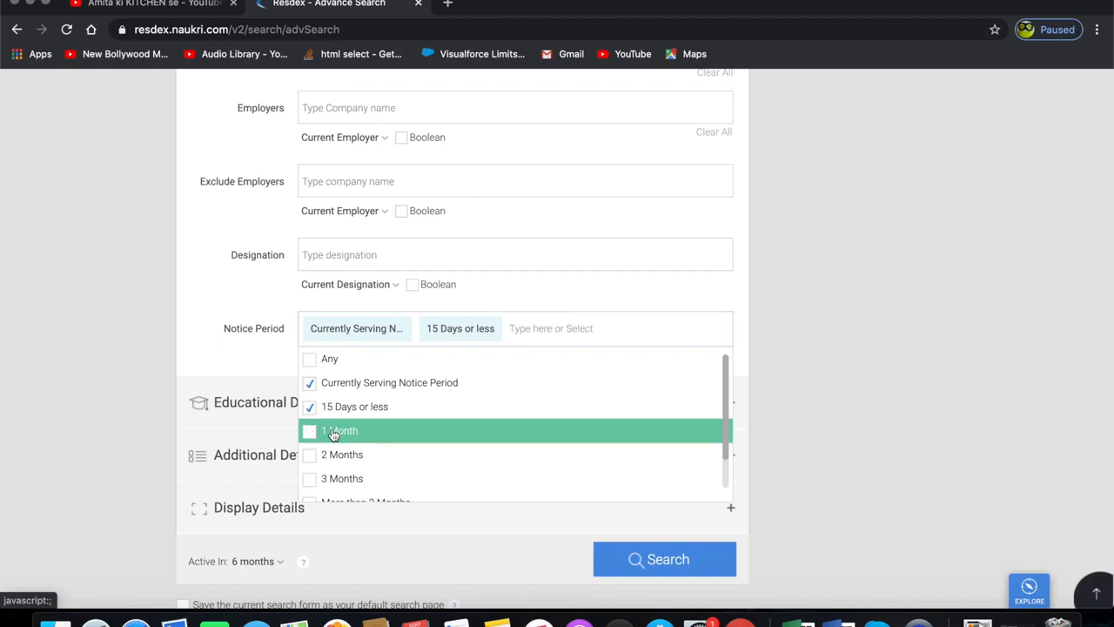
left_click(334, 432)
left_click(784, 320)
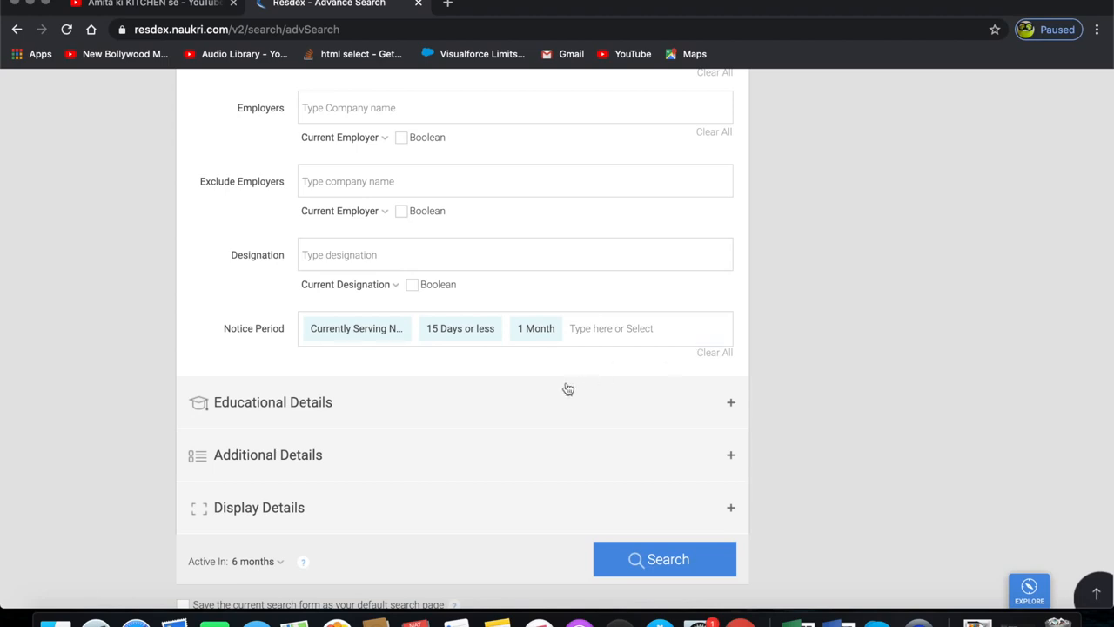
- Expand Educational Details, choose Any UG Qualification and set Education type to Full Time
left_click(466, 397)
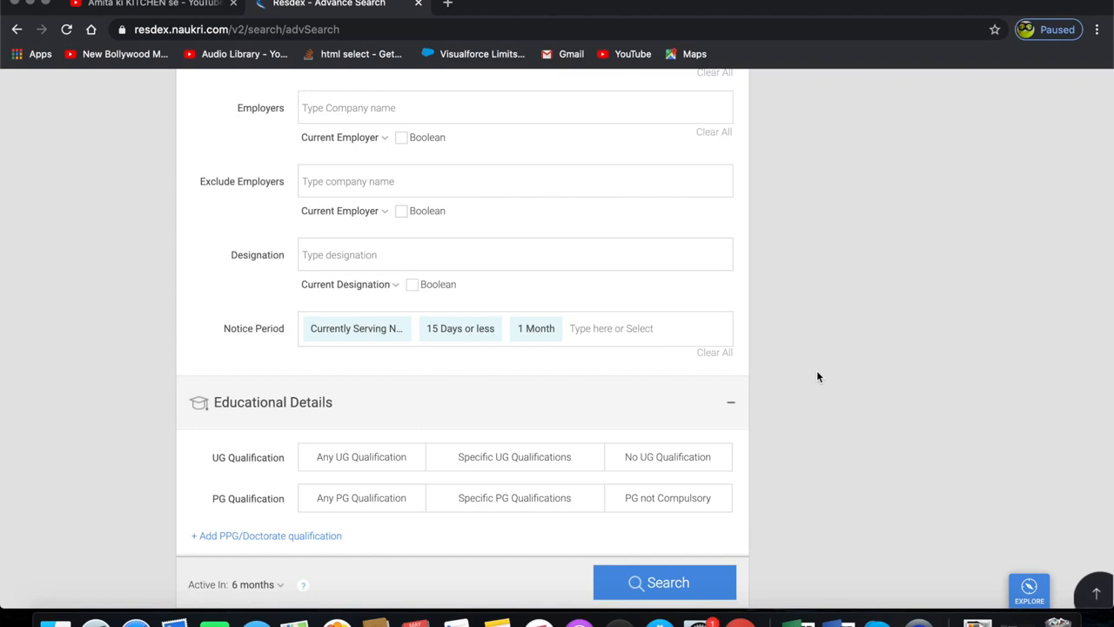
scroll(817, 376, "down", 3)
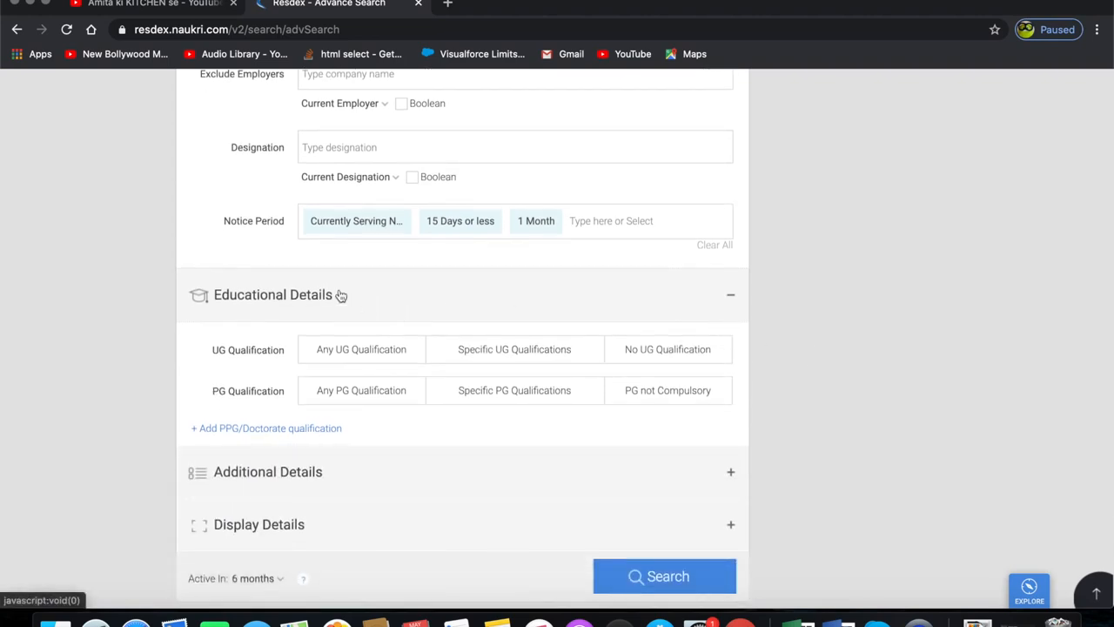
scroll(423, 279, "down", 1)
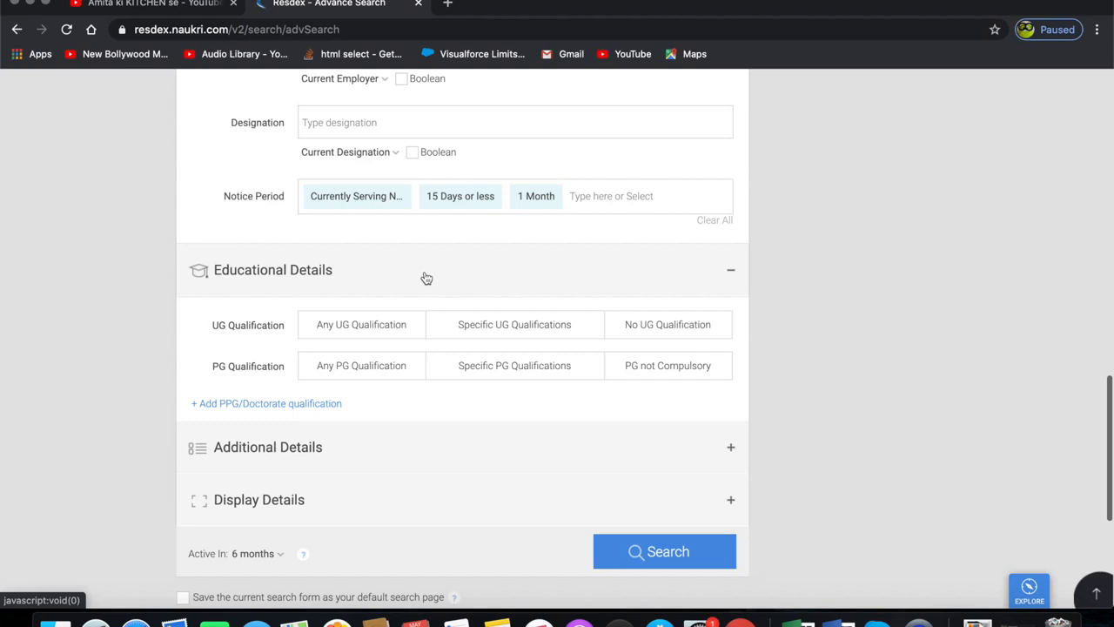
left_click(422, 336)
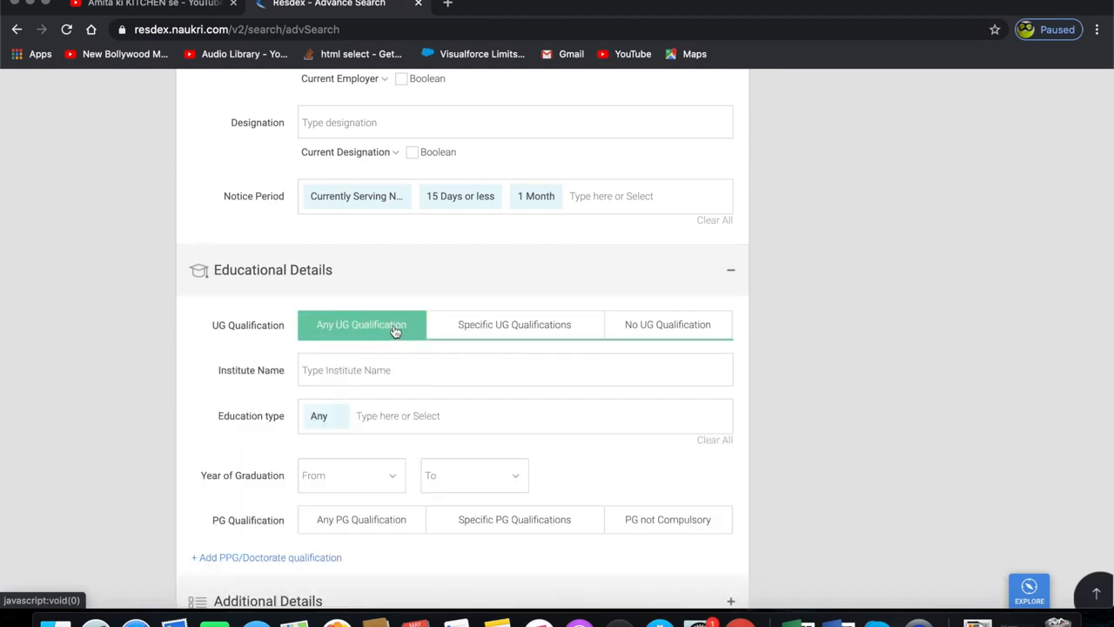
scroll(532, 451, "down", 1)
left_click(317, 375)
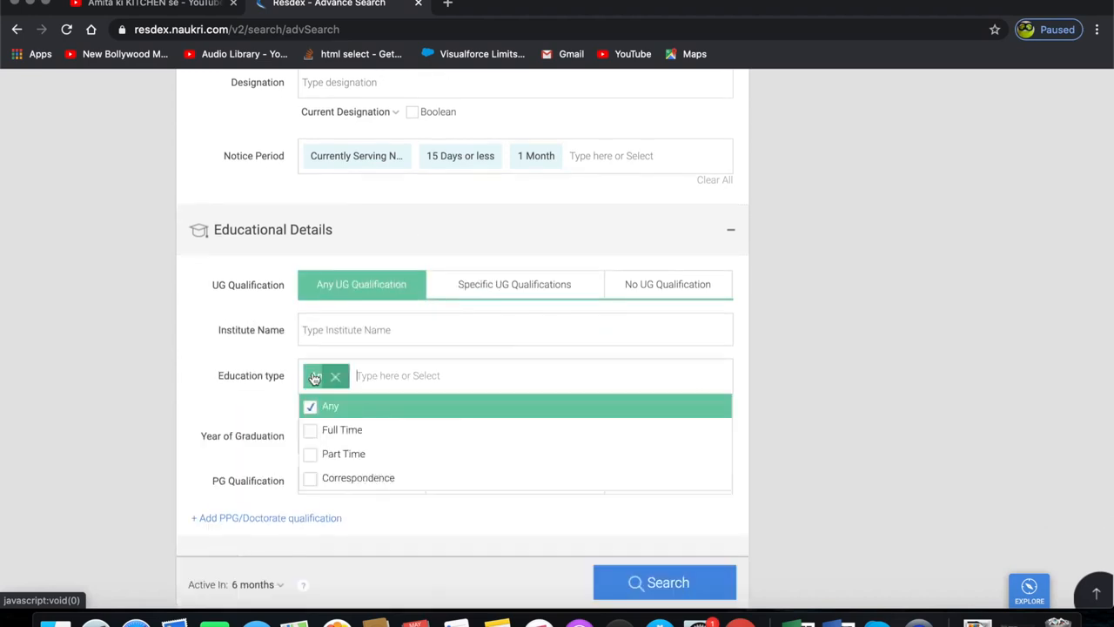
left_click(355, 429)
left_click(505, 320)
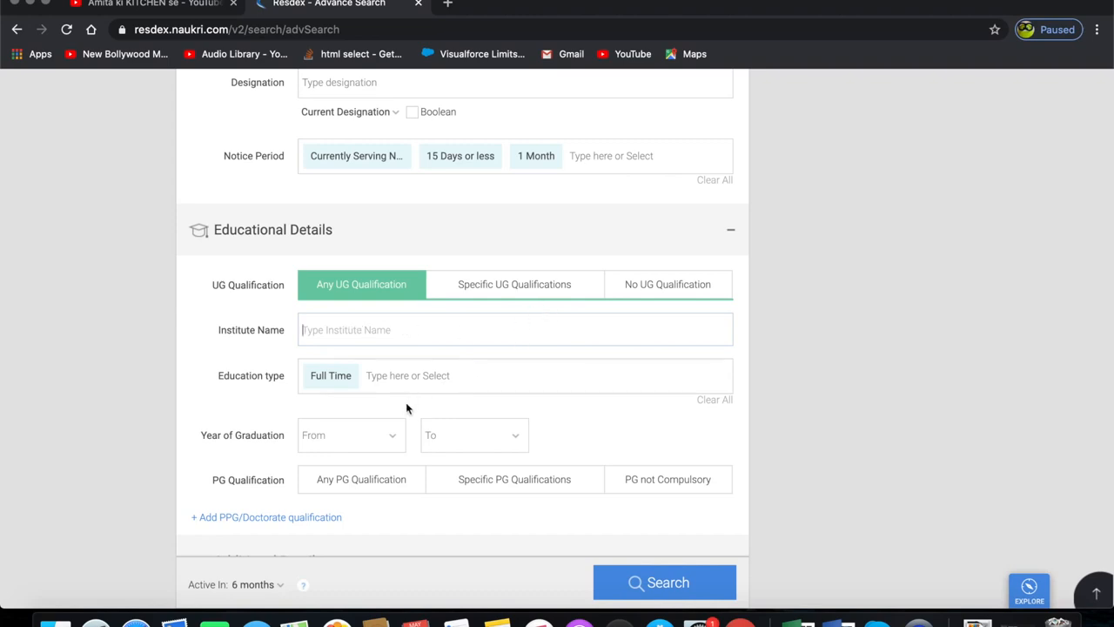
- Choose Specific UG Qualifications and select Bachelor of Science (B.Sc.) as the UG course
scroll(406, 403, "down", 1)
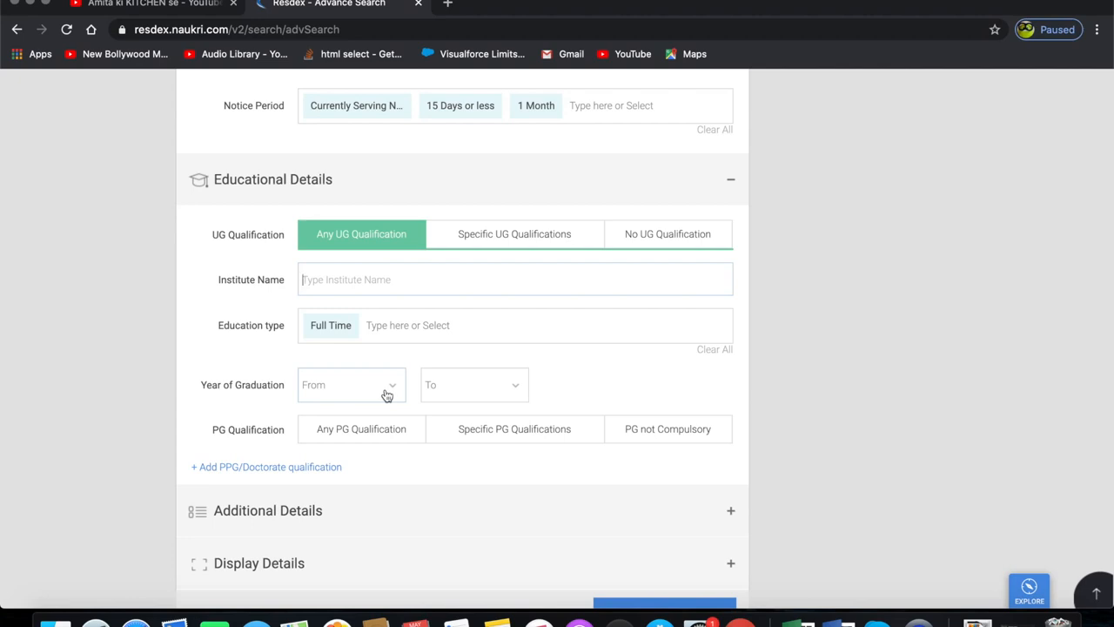
left_click(386, 395)
left_click(568, 381)
left_click(508, 235)
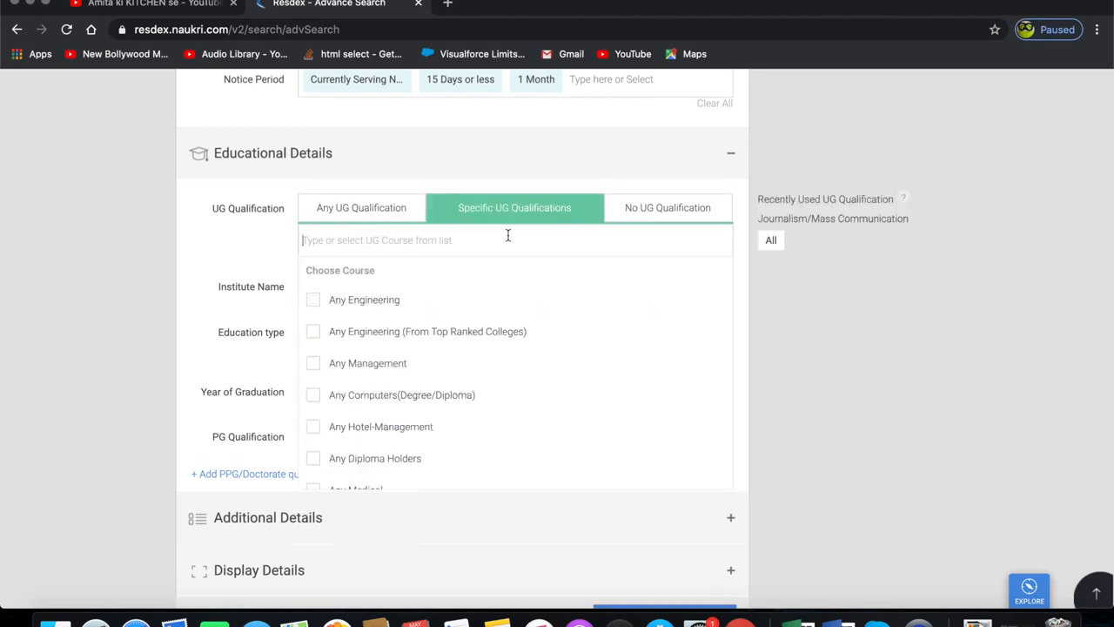
scroll(462, 333, "down", 6)
scroll(462, 333, "down", 2)
left_click(313, 385)
left_click(830, 277)
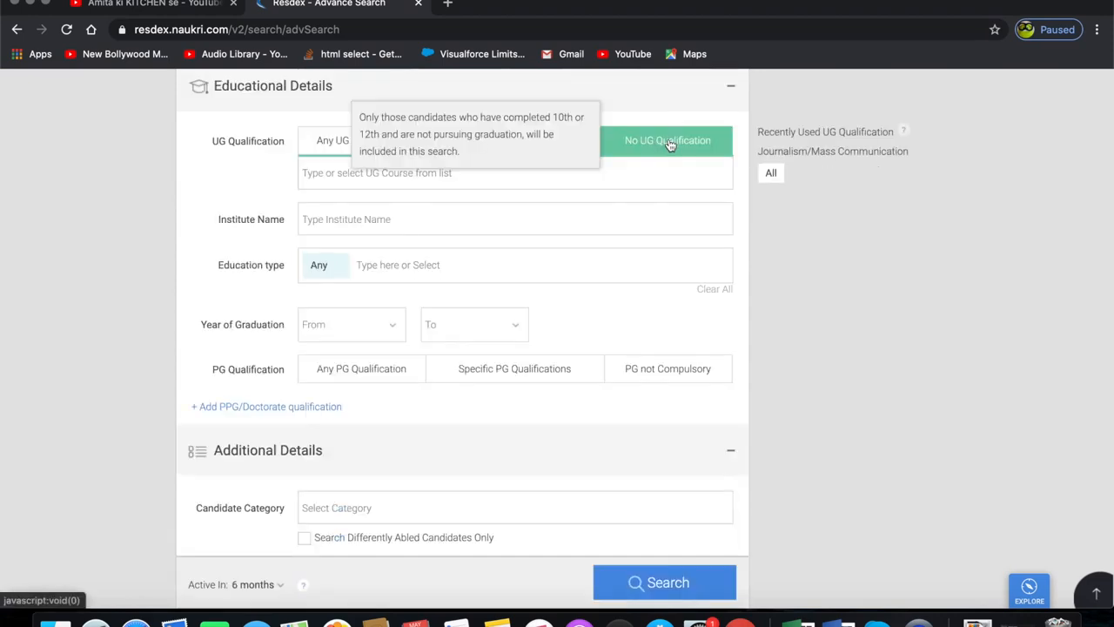
- Switch UG Qualification to No UG Qualification and expand Additional Details
left_click(670, 143)
left_click(731, 90)
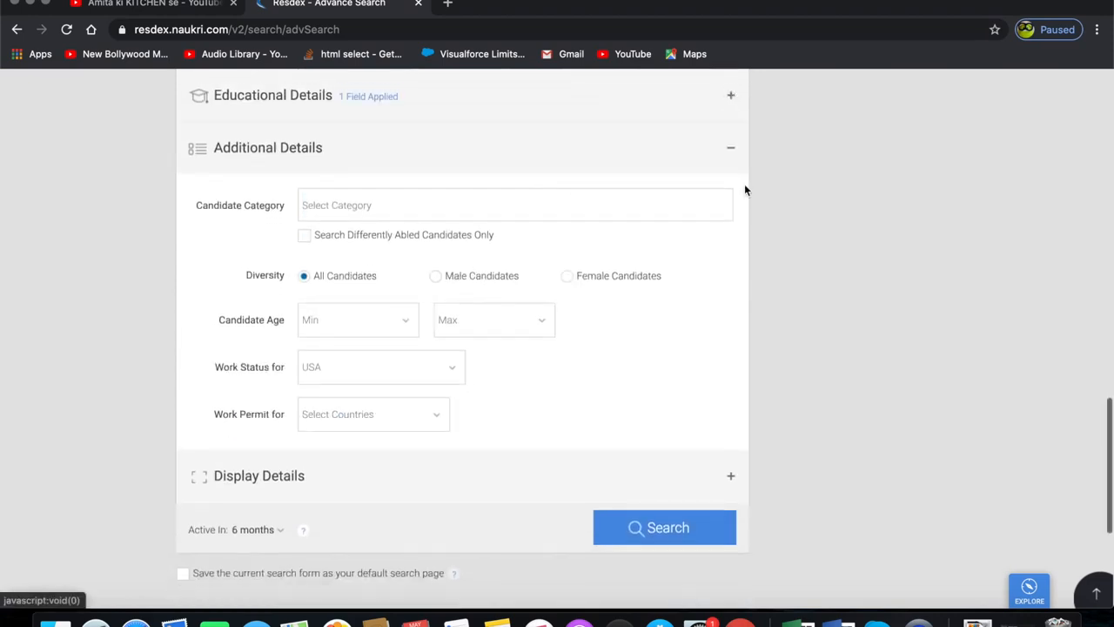
scroll(744, 189, "up", 2)
left_click(524, 170)
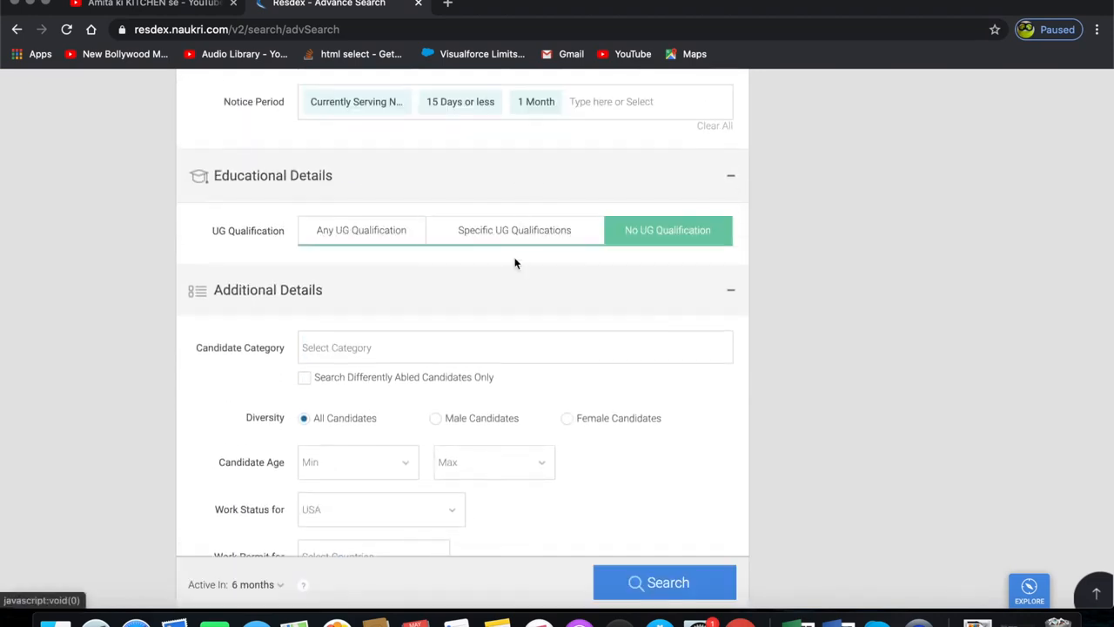
- Switch UG Qualification back to Specific UG Qualifications
left_click(494, 235)
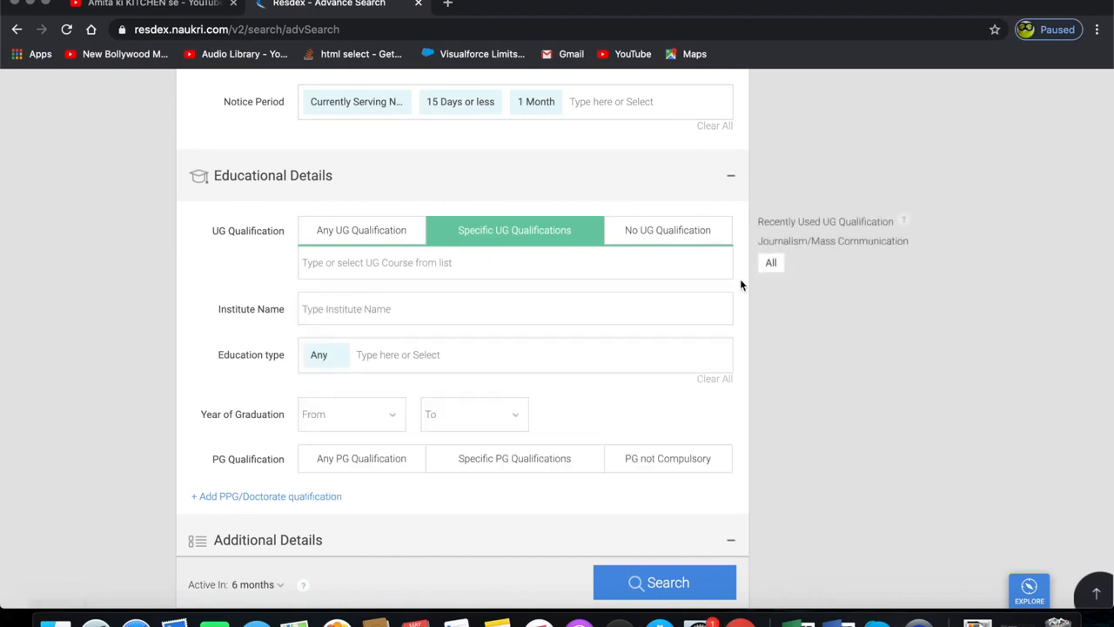
scroll(423, 345, "down", 2)
left_click(381, 372)
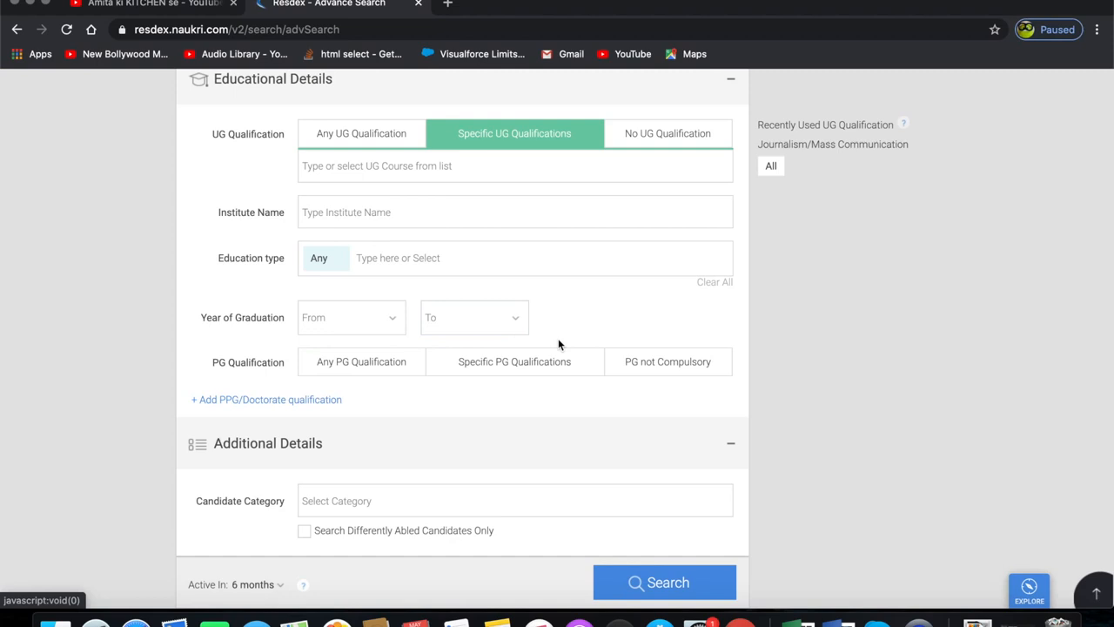
scroll(492, 323, "down", 2)
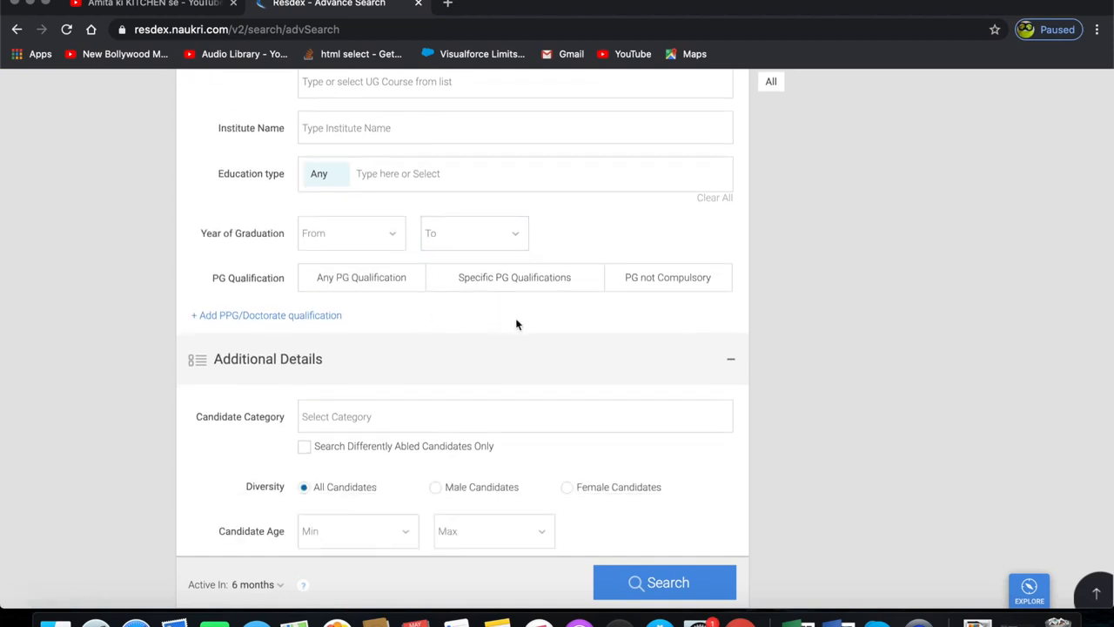
- Review the Candidate Category options and set Diversity to Female Candidates
scroll(516, 323, "down", 1)
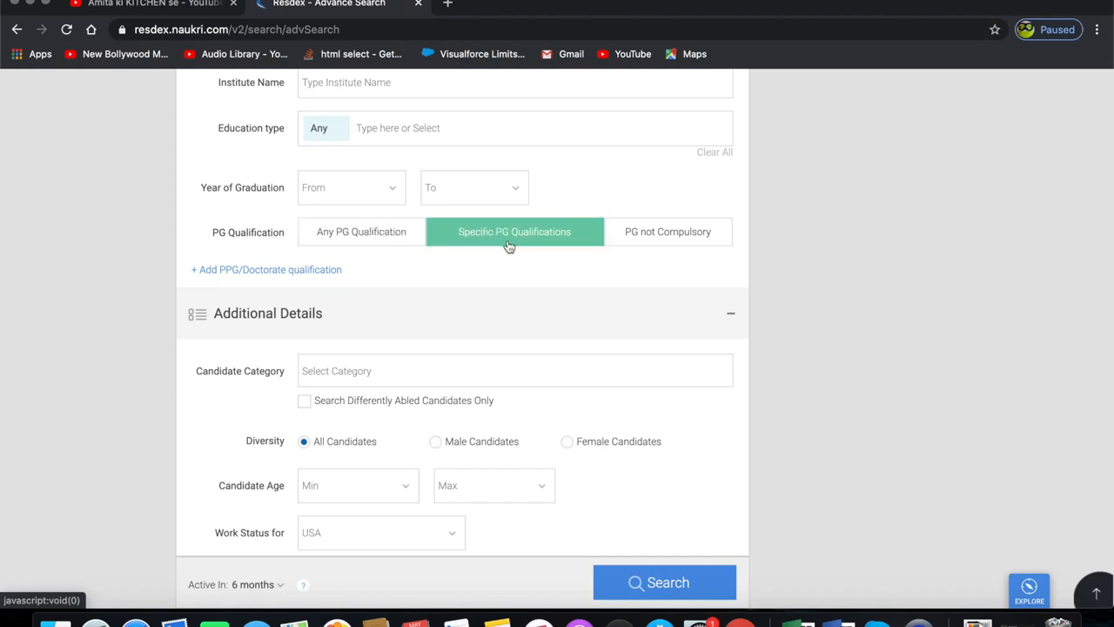
scroll(509, 247, "down", 3)
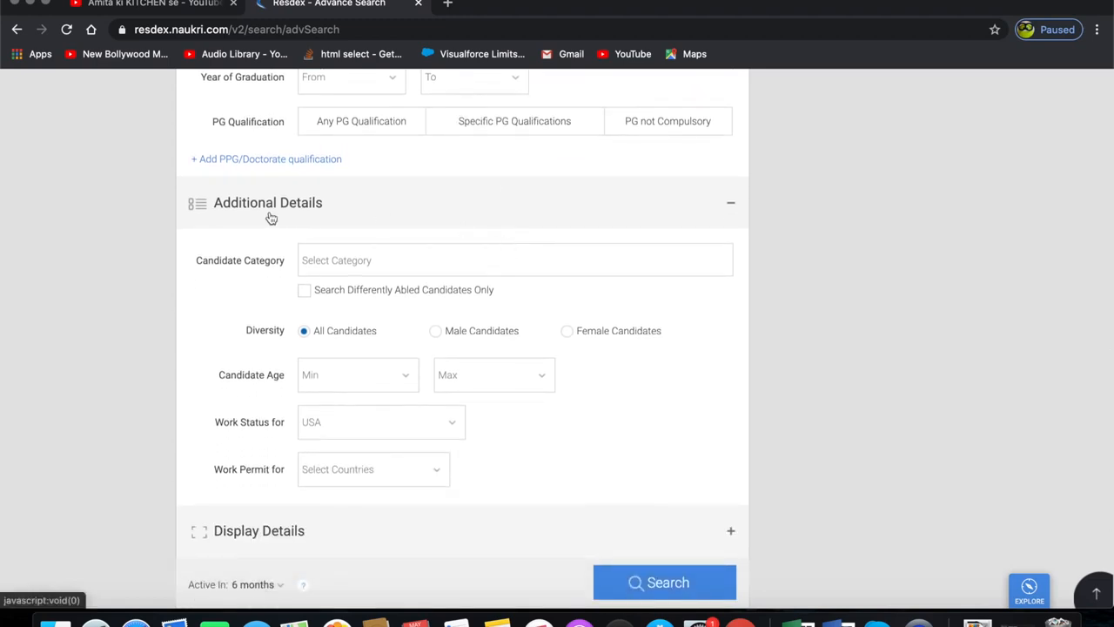
scroll(431, 210, "down", 1)
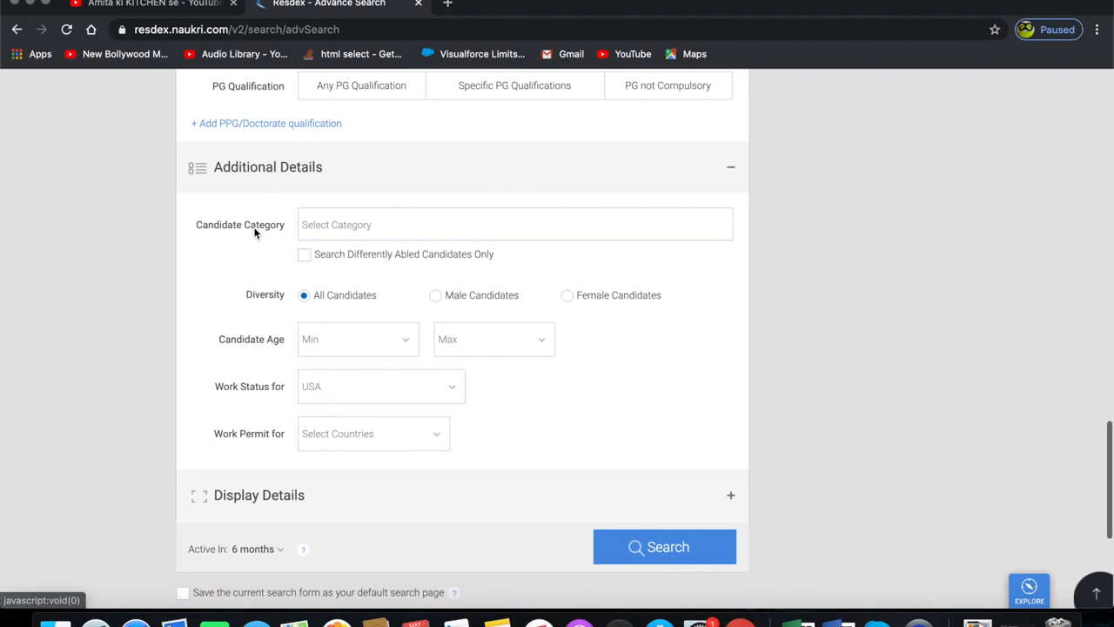
left_click(389, 225)
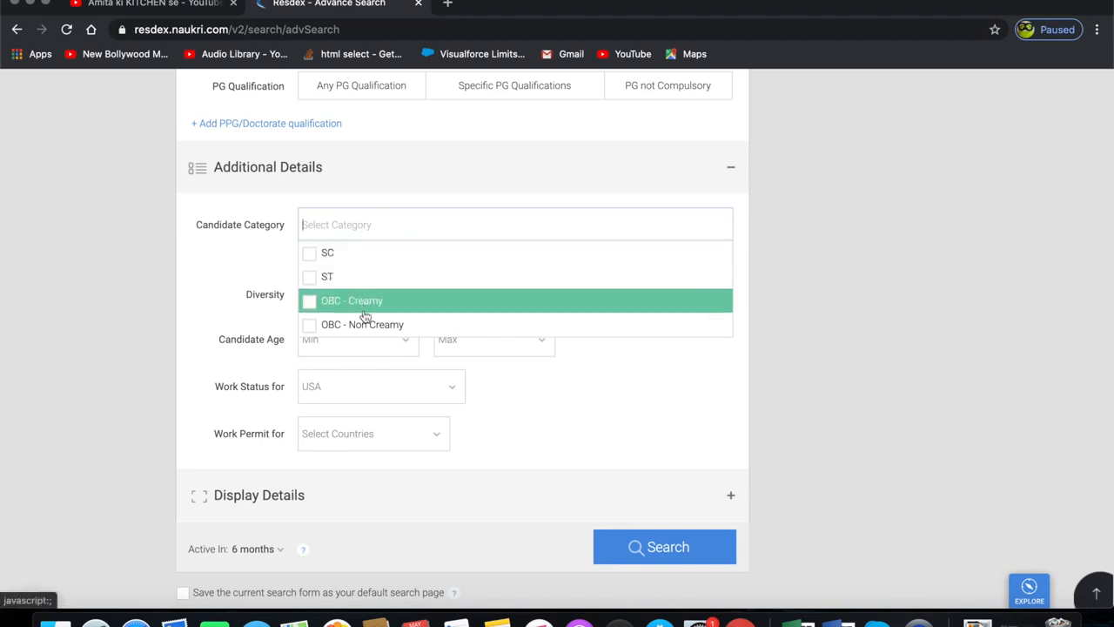
left_click(775, 329)
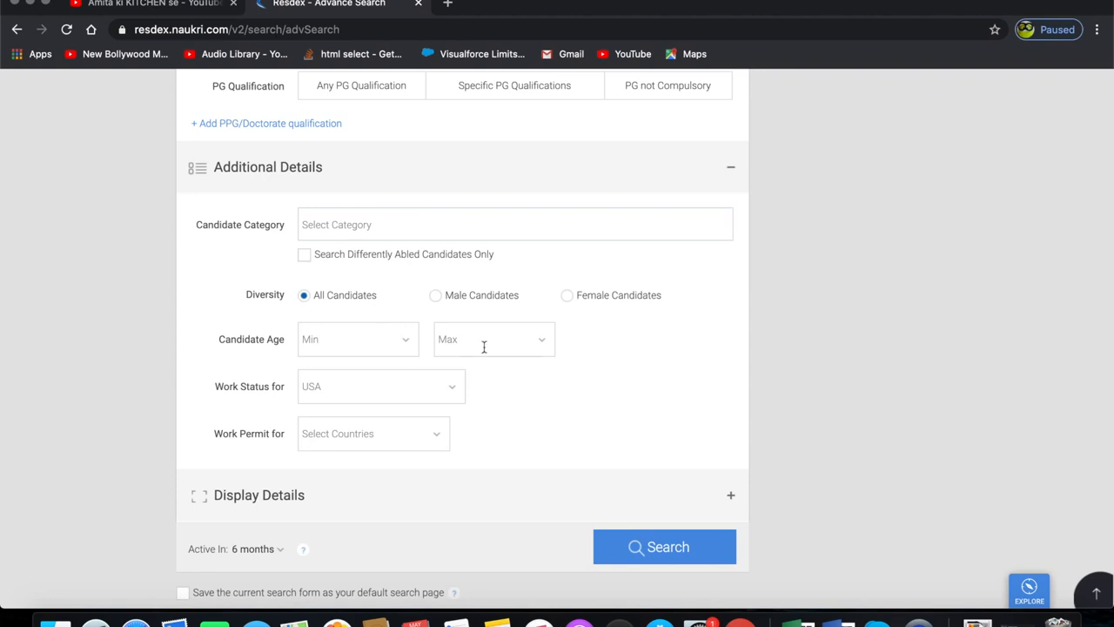
left_click(436, 296)
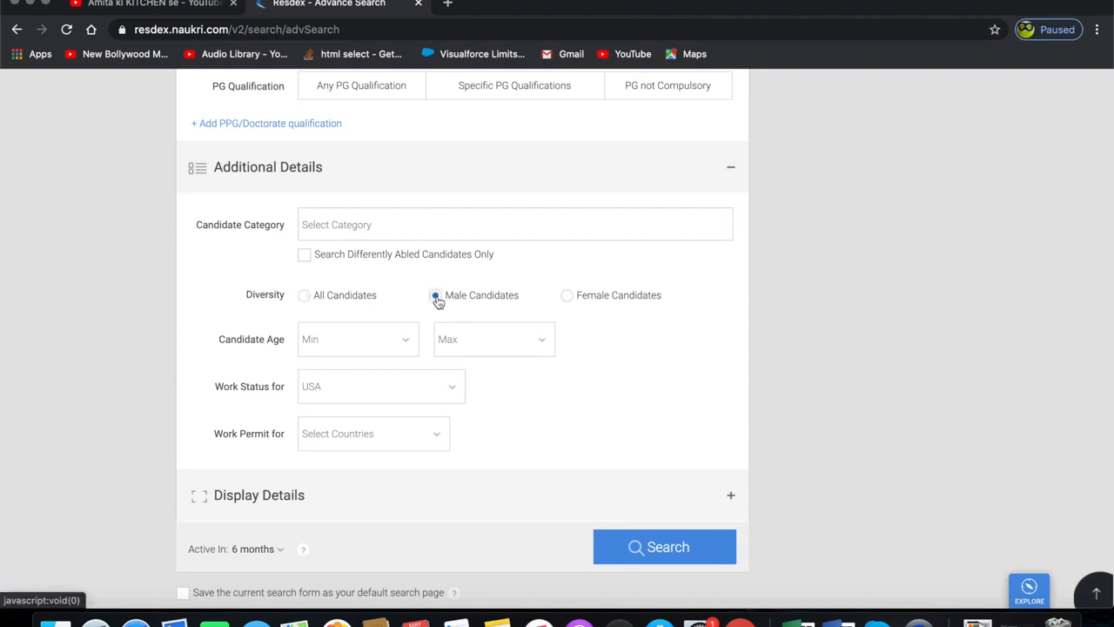
left_click(567, 297)
- Review the Candidate Age and Work Status for dropdown options without choosing any
left_click(368, 335)
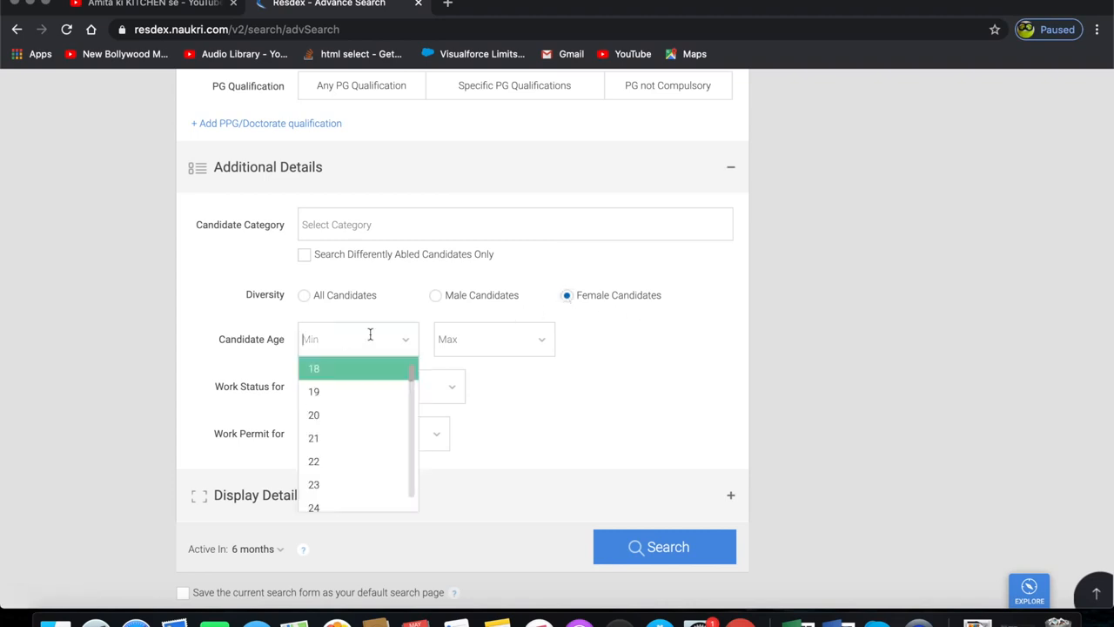
scroll(557, 379, "down", 1)
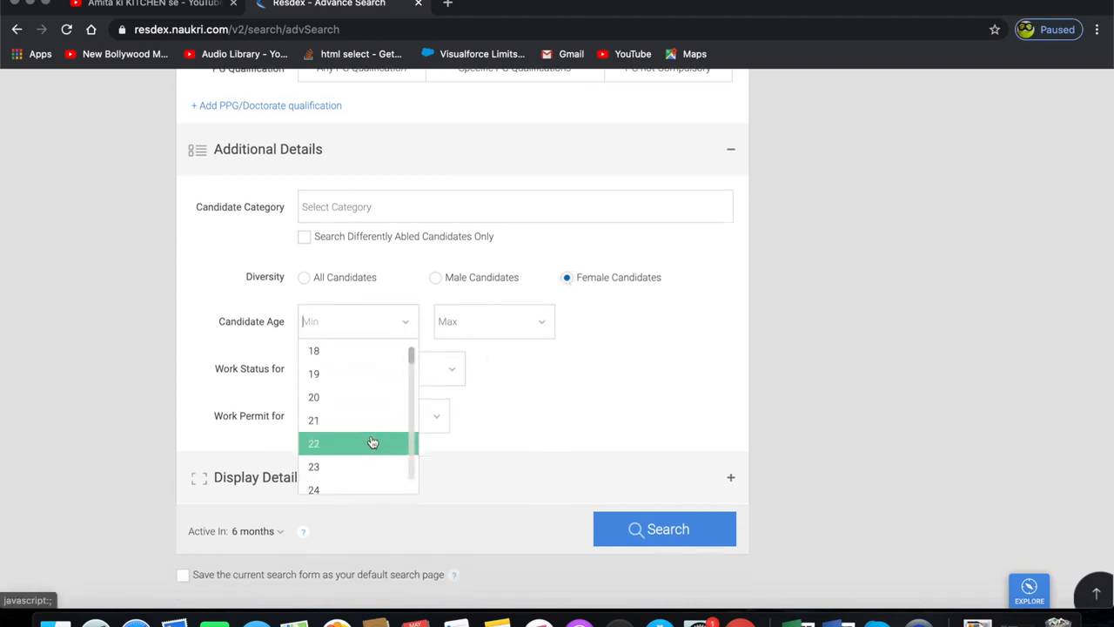
left_click(480, 323)
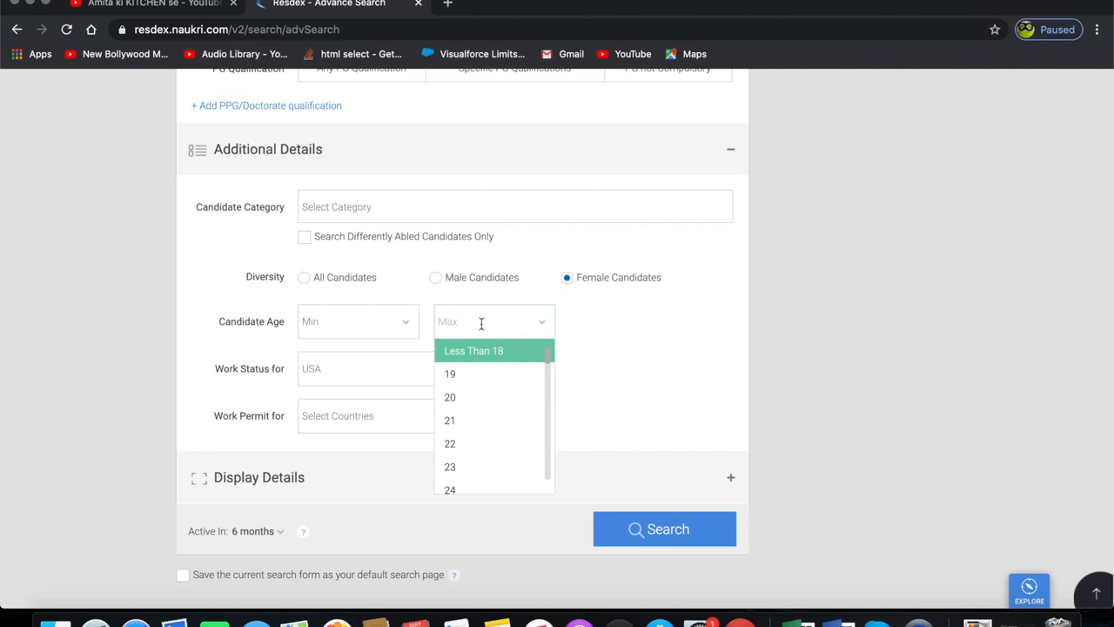
left_click(635, 375)
left_click(431, 367)
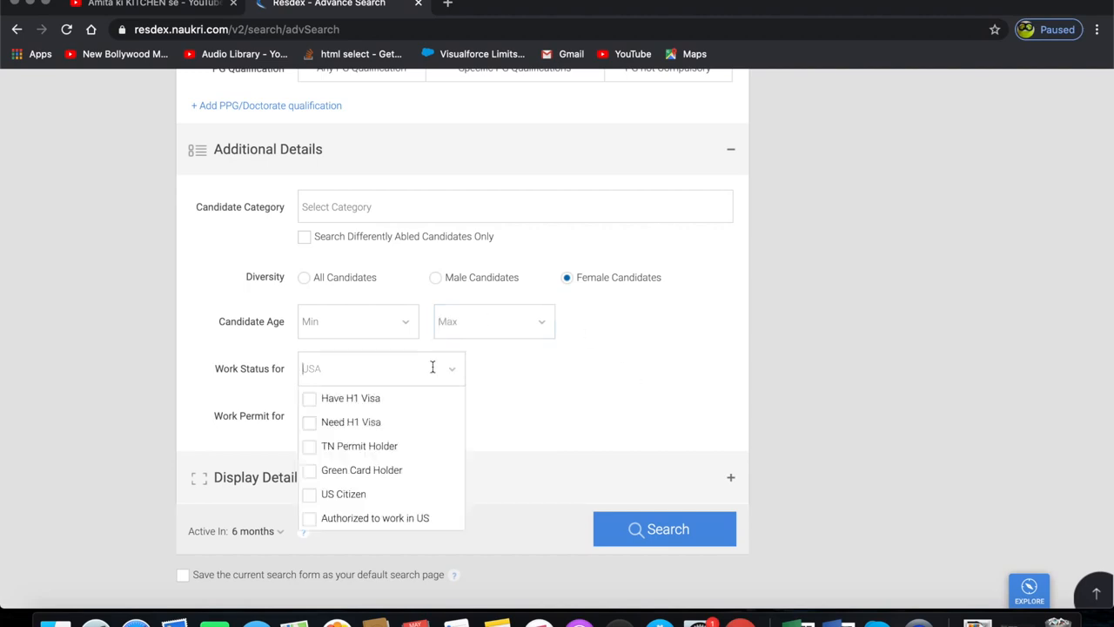
left_click(525, 391)
left_click(428, 371)
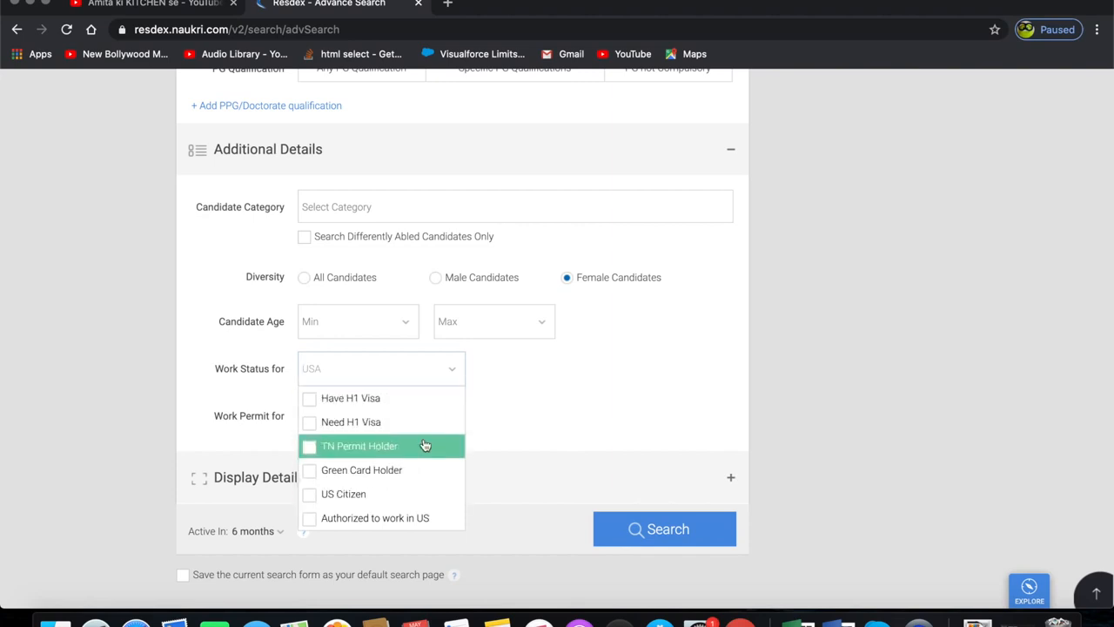
left_click(532, 419)
- Select and then deselect India, Australia and Bangladesh as Work Permit countries
scroll(532, 420, "down", 2)
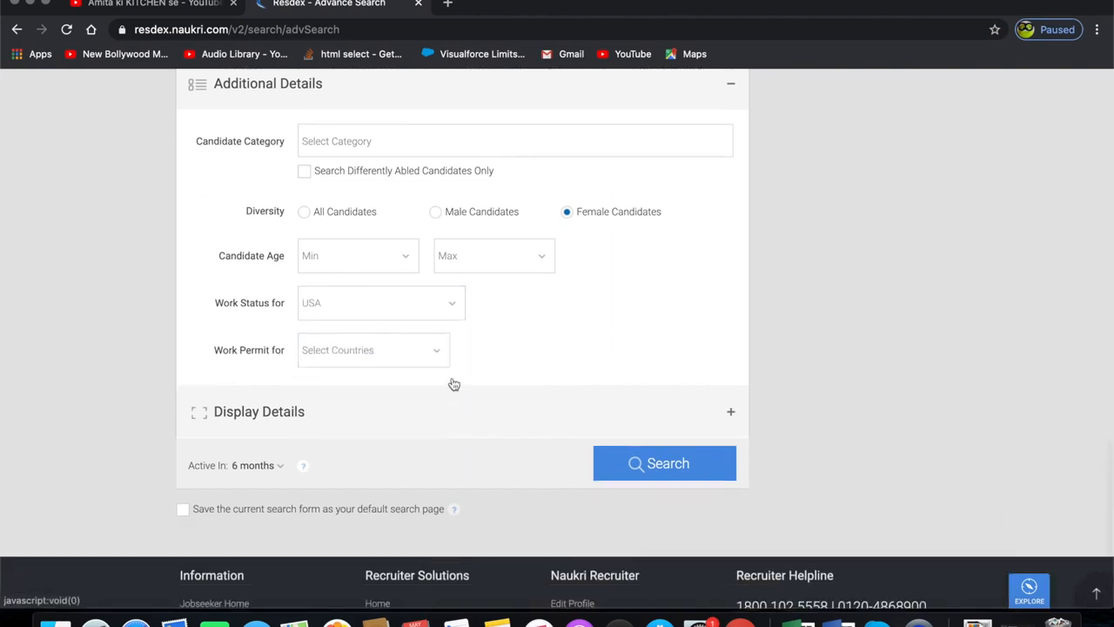
left_click(438, 349)
scroll(385, 430, "down", 2)
scroll(388, 432, "up", 2)
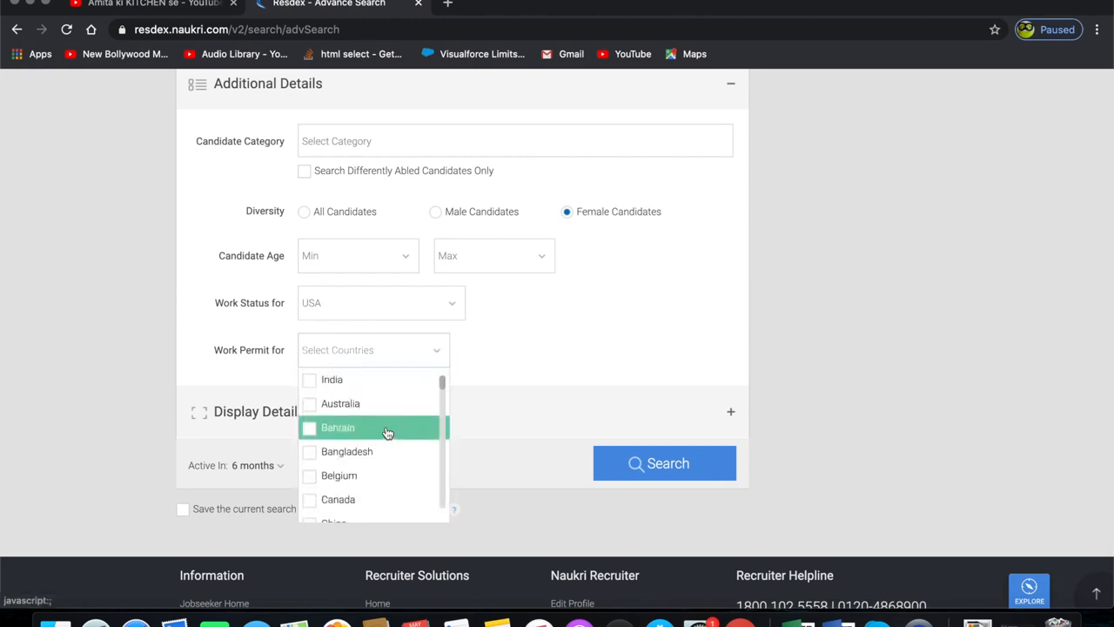
left_click(368, 386)
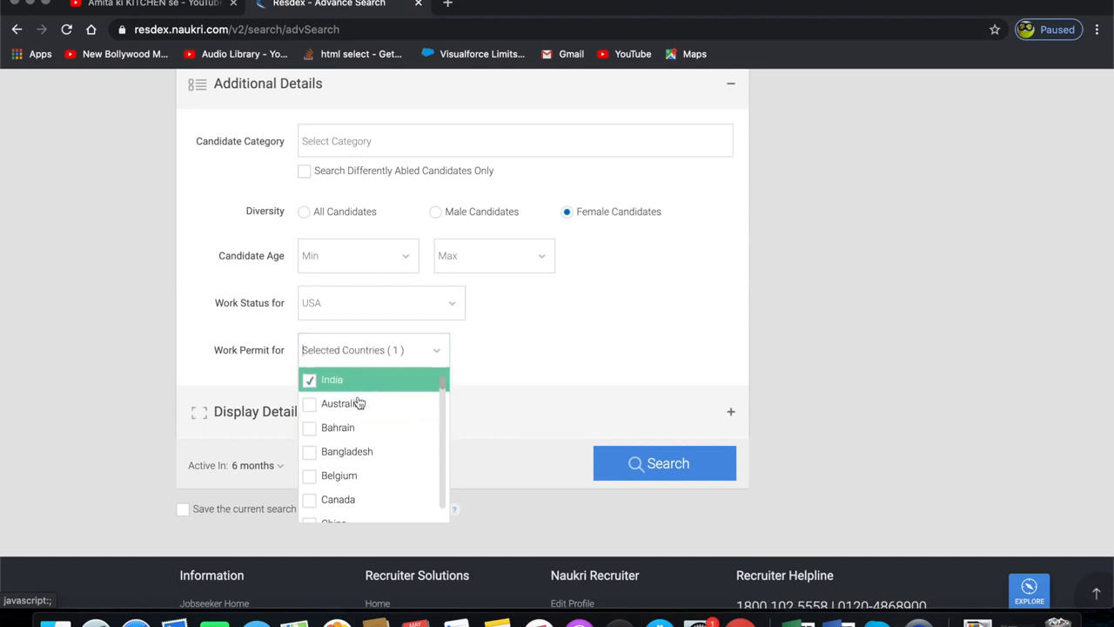
left_click(350, 405)
left_click(347, 454)
left_click(348, 404)
left_click(359, 382)
left_click(347, 451)
left_click(535, 352)
- Expand Display Details and try the Show options, leaving it on All Candidates
scroll(475, 365, "down", 1)
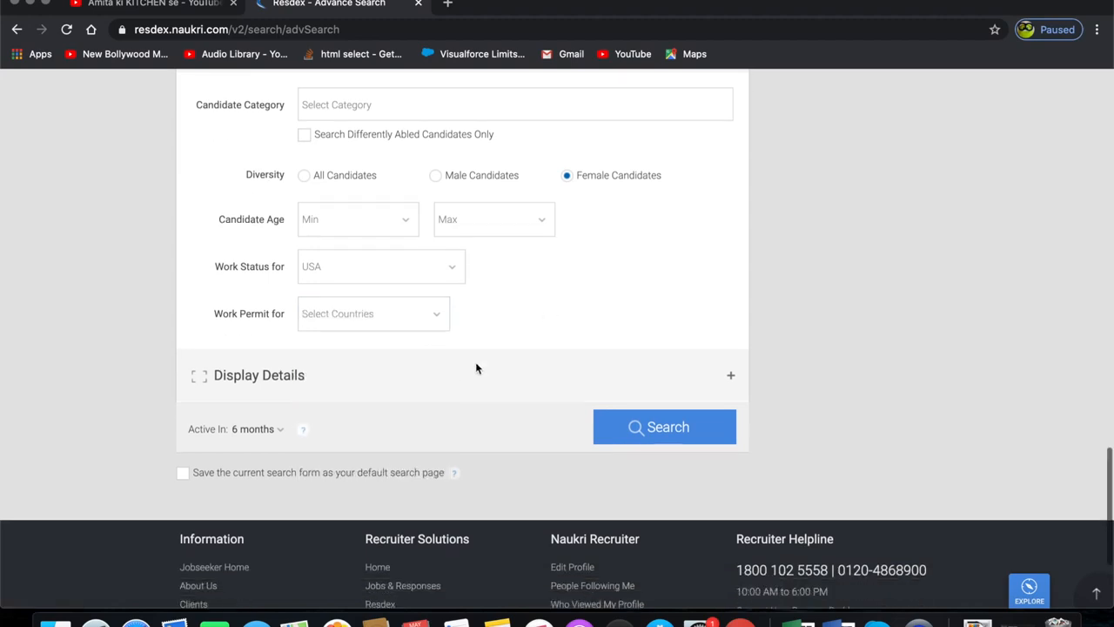
left_click(413, 374)
scroll(412, 374, "down", 3)
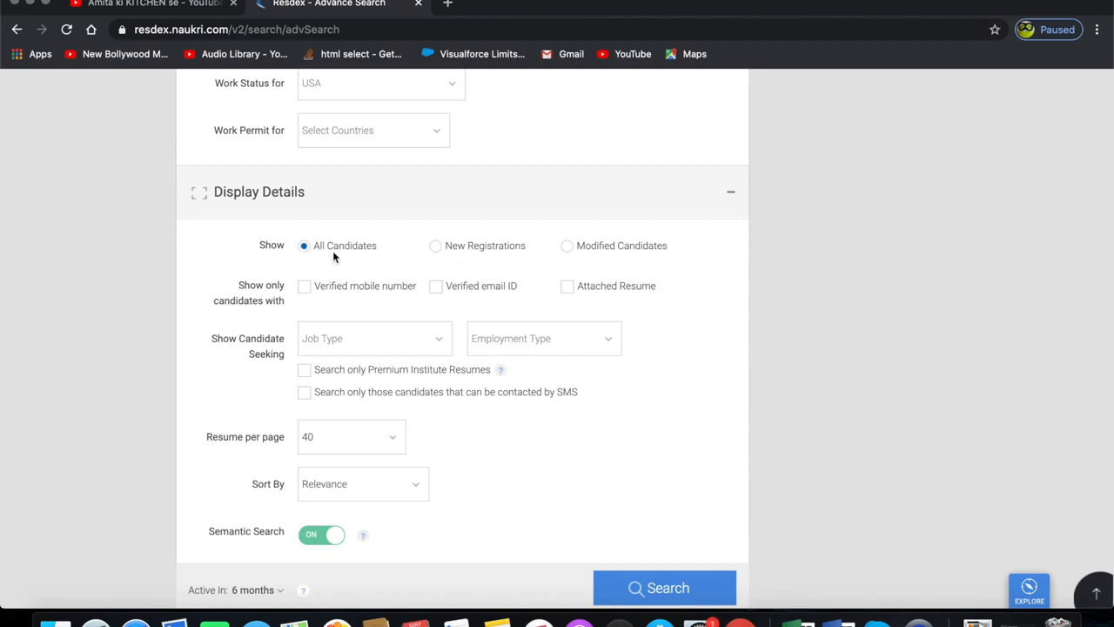
left_click(437, 248)
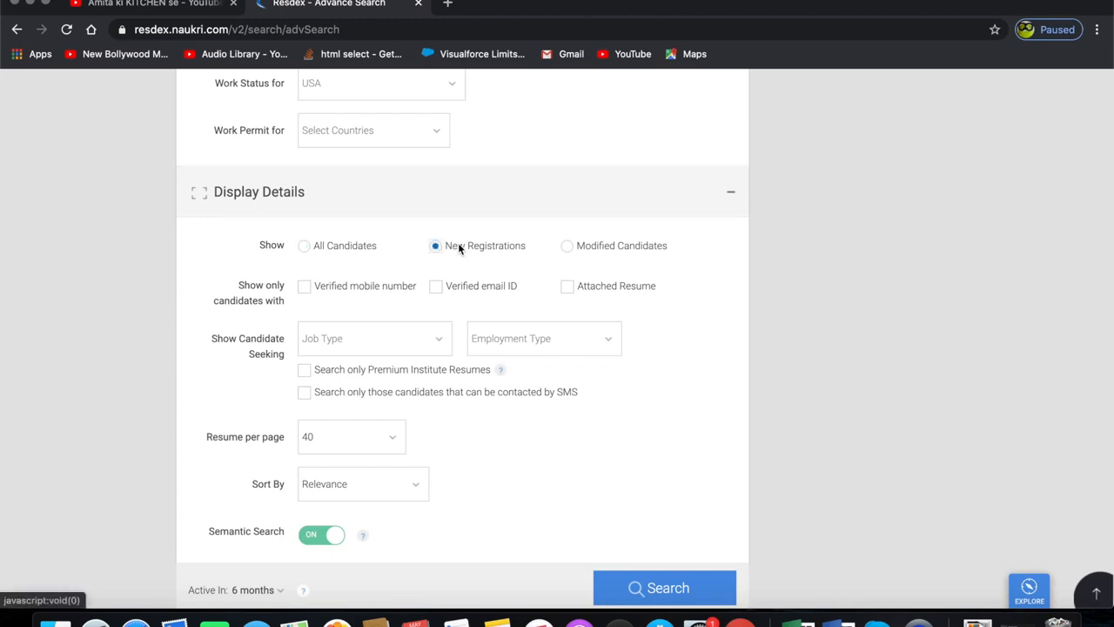
left_click(566, 250)
left_click(306, 251)
- Show only candidates with verified mobile number, verified email ID and attached resume
left_click(303, 289)
left_click(436, 288)
left_click(569, 287)
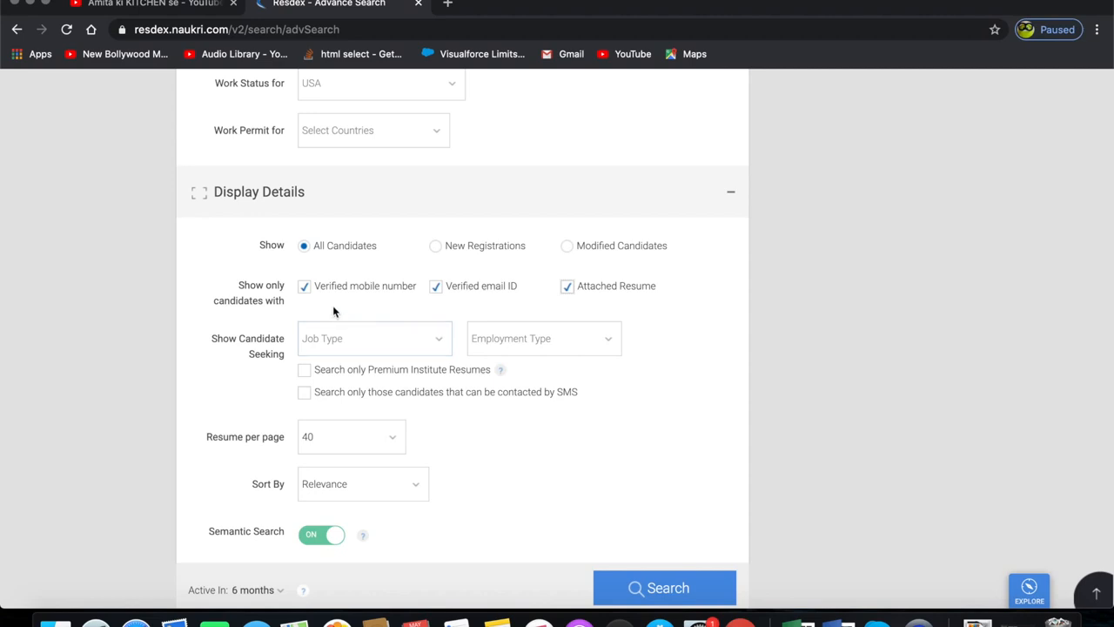
- Set the candidate seeking filters to Permanent job and Full Time job
scroll(370, 317, "down", 2)
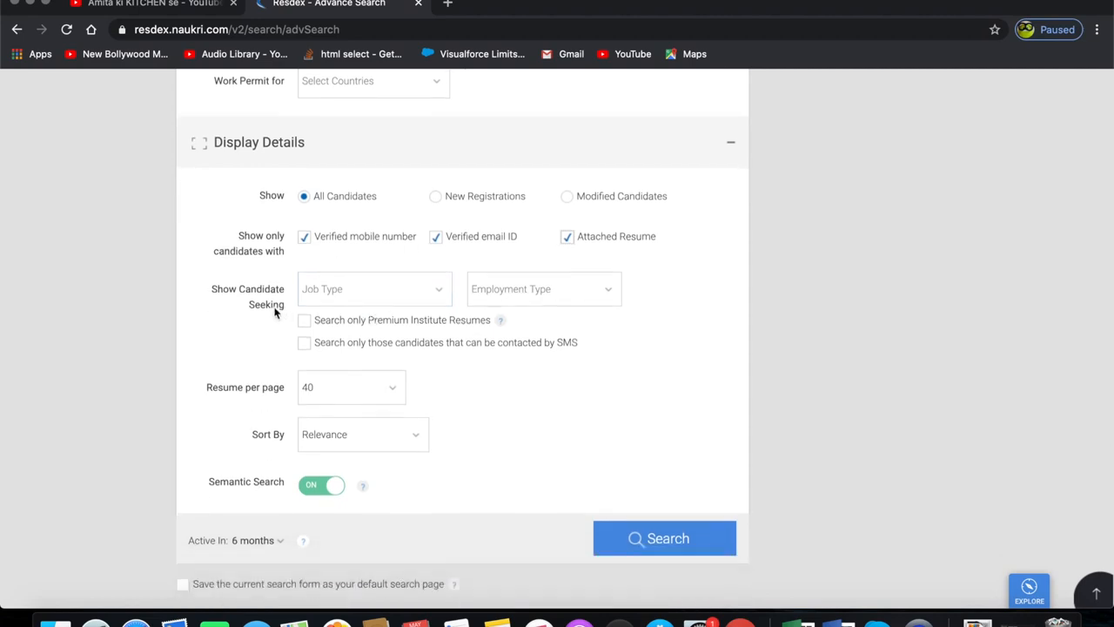
left_click(448, 290)
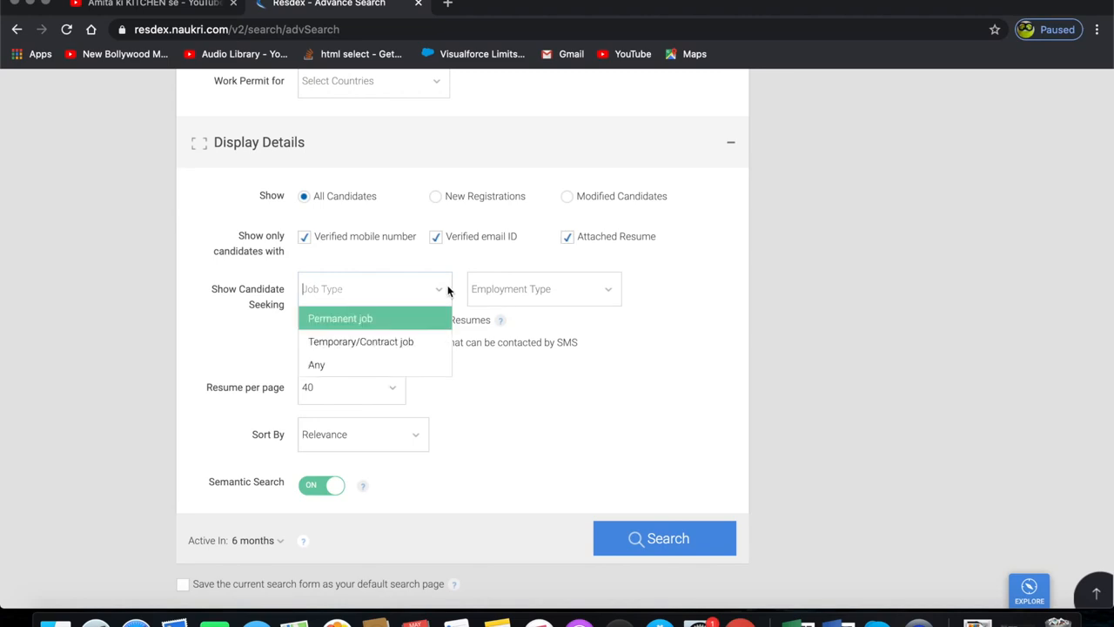
left_click(379, 319)
left_click(548, 289)
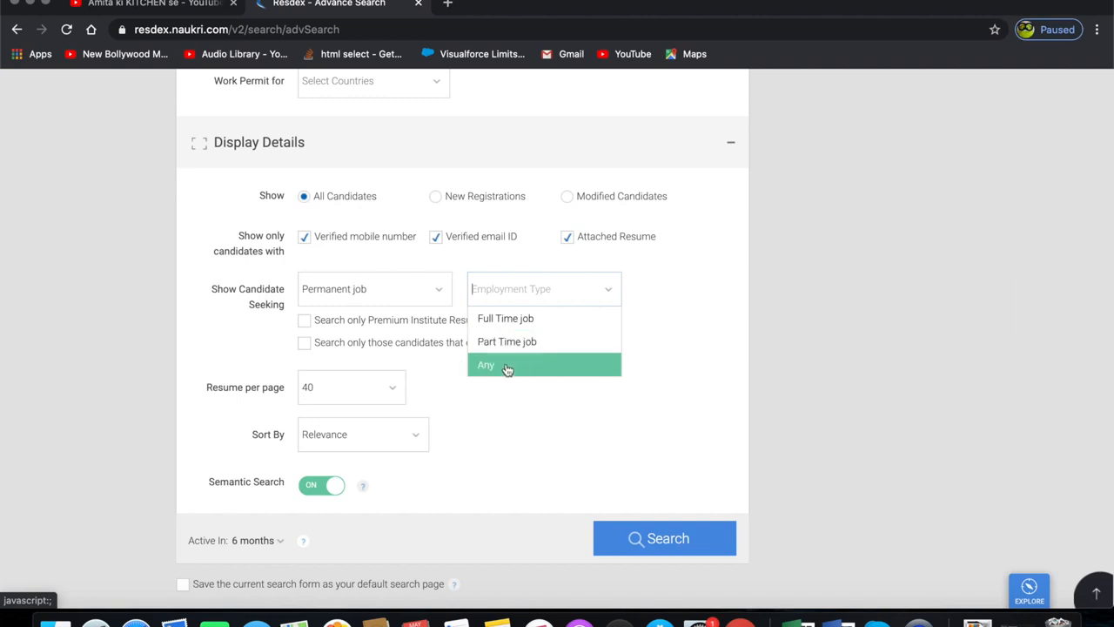
left_click(521, 324)
- Set Resume per page to 160
scroll(237, 356, "down", 2)
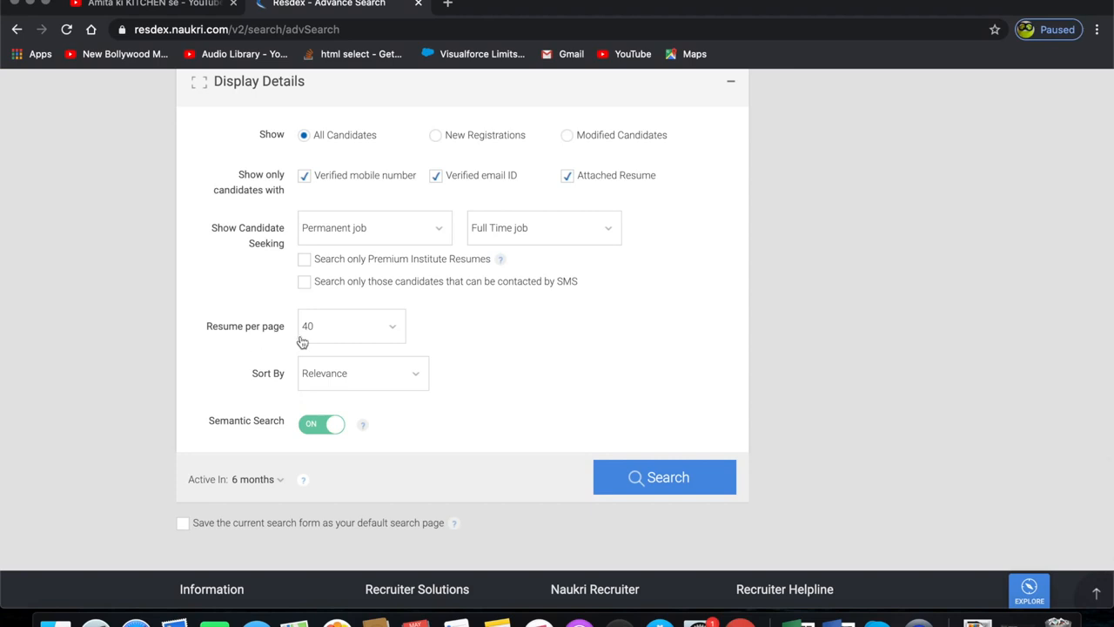
left_click(373, 328)
scroll(373, 401, "up", 1)
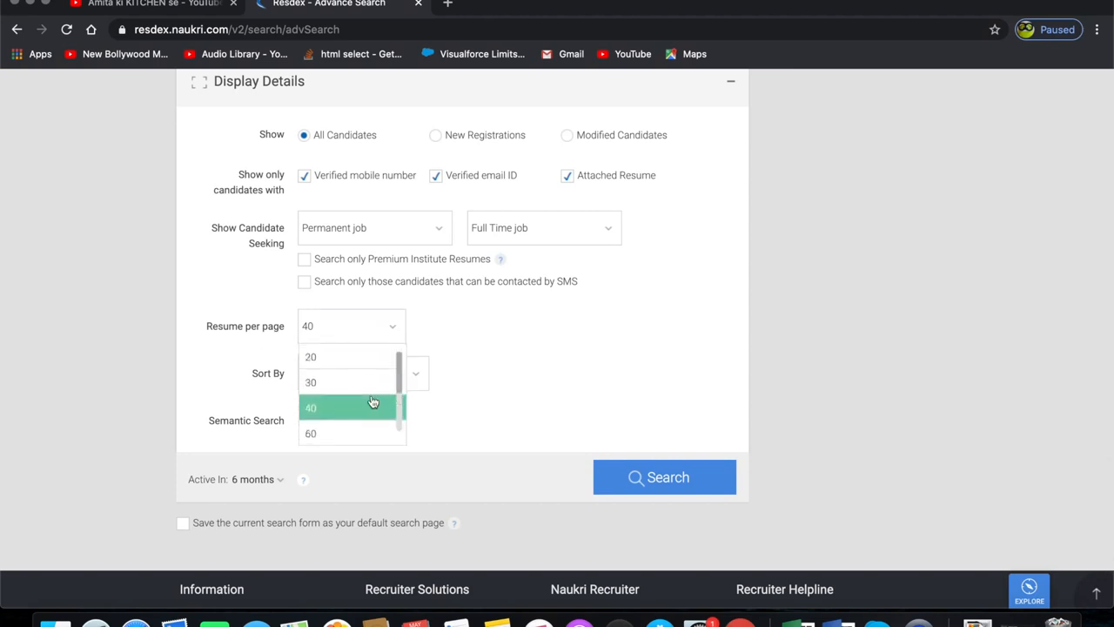
scroll(344, 393, "down", 2)
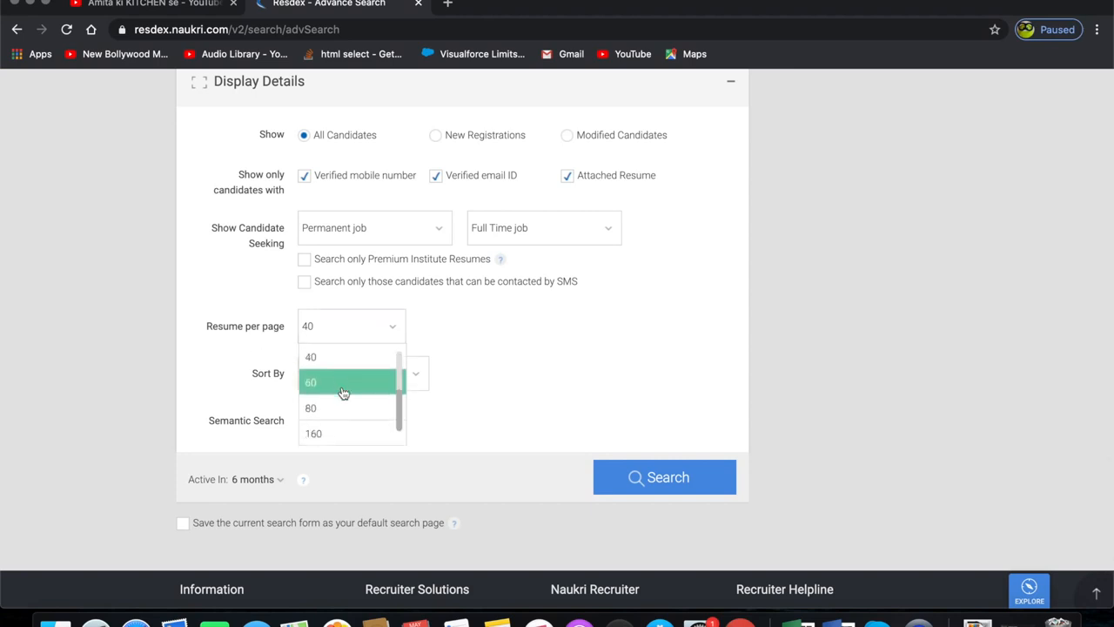
left_click(337, 434)
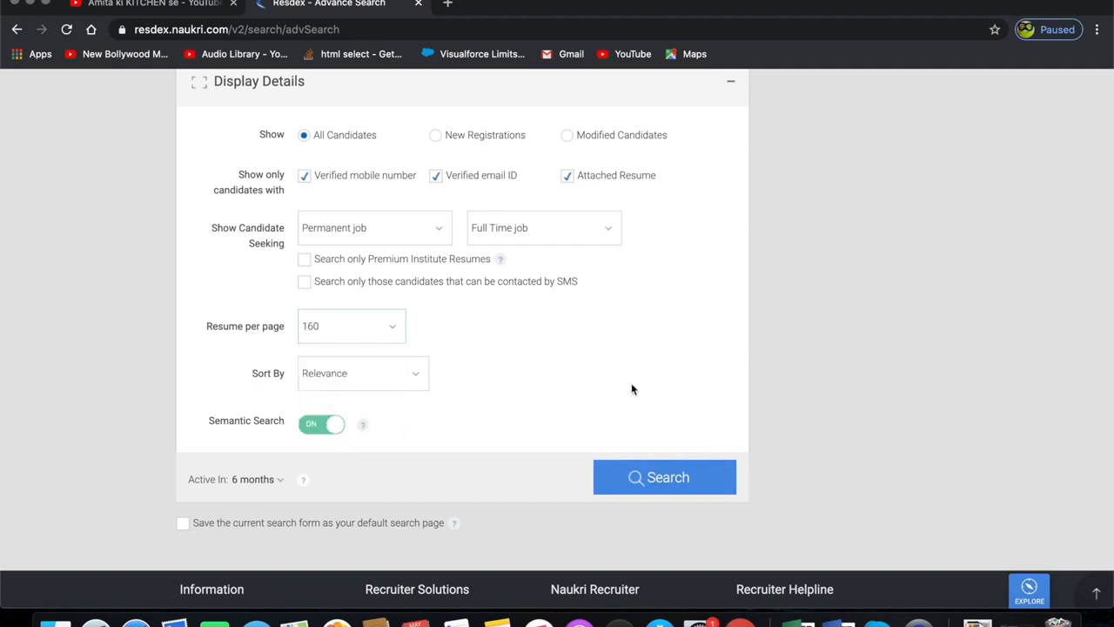
left_click(375, 334)
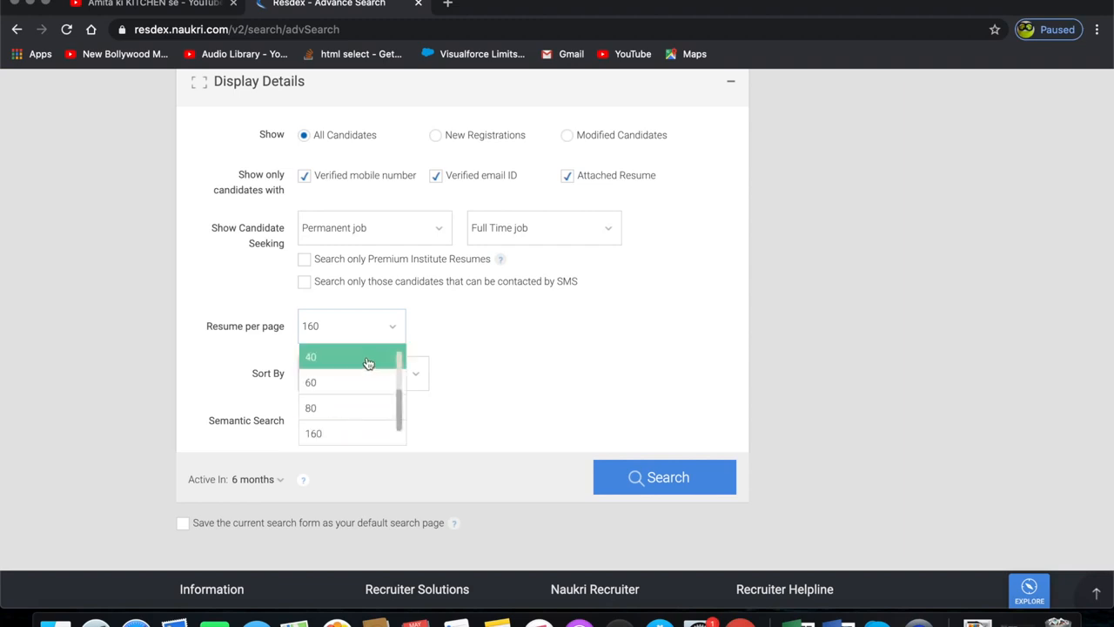
left_click(368, 358)
left_click(363, 331)
scroll(348, 406, "up", 1)
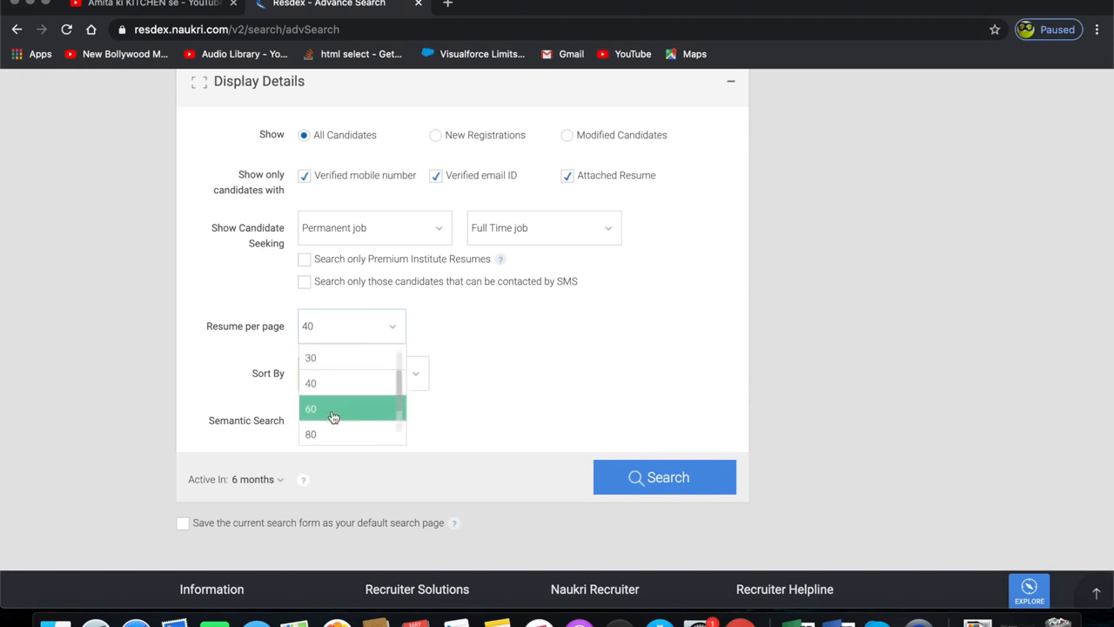
scroll(333, 429, "down", 1)
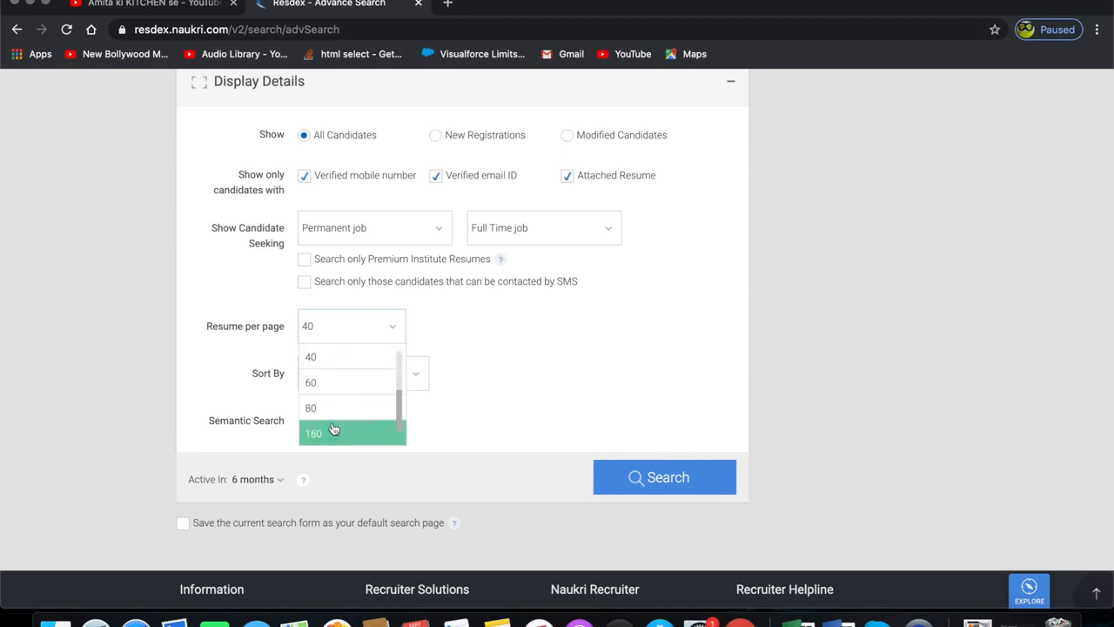
left_click(342, 433)
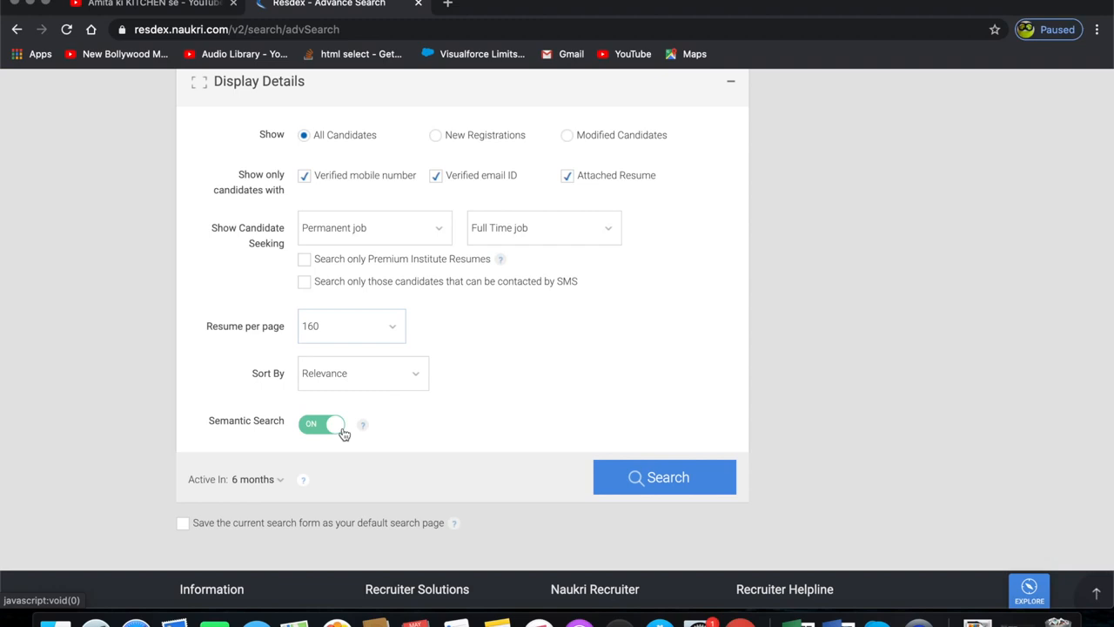
- Try sorting by Resume Freshness, then set Sort By back to Relevance
left_click(383, 380)
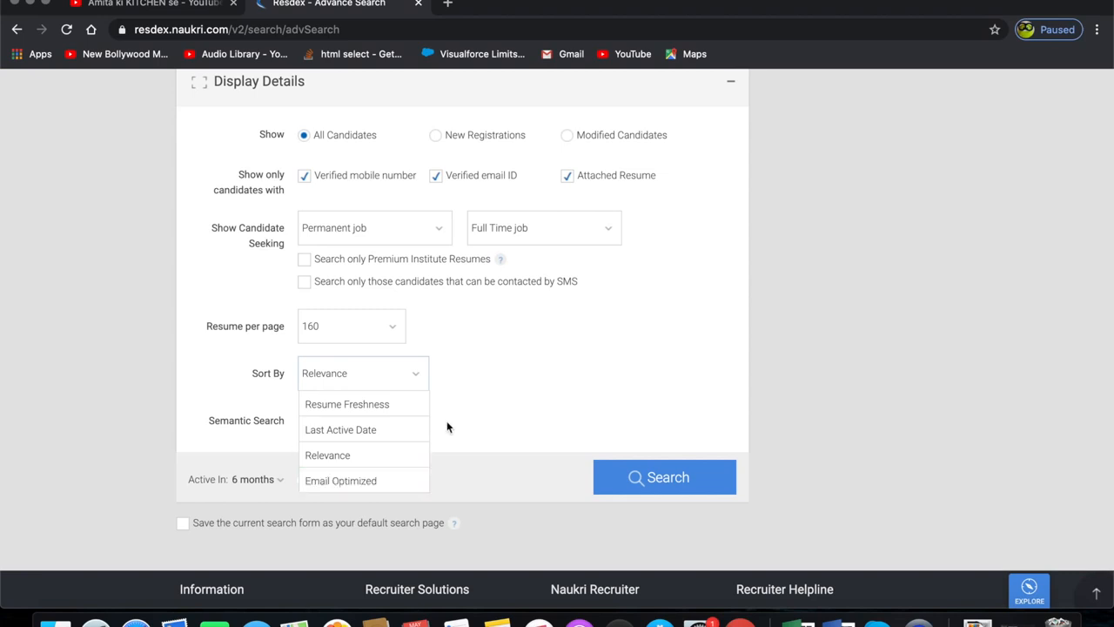
left_click(379, 408)
left_click(371, 380)
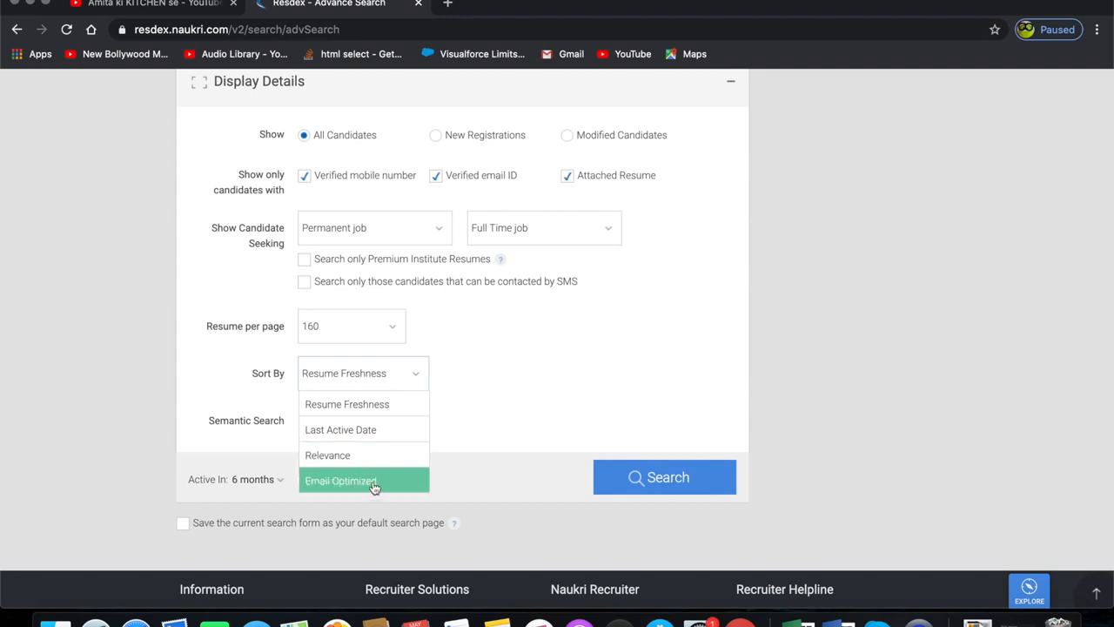
left_click(354, 461)
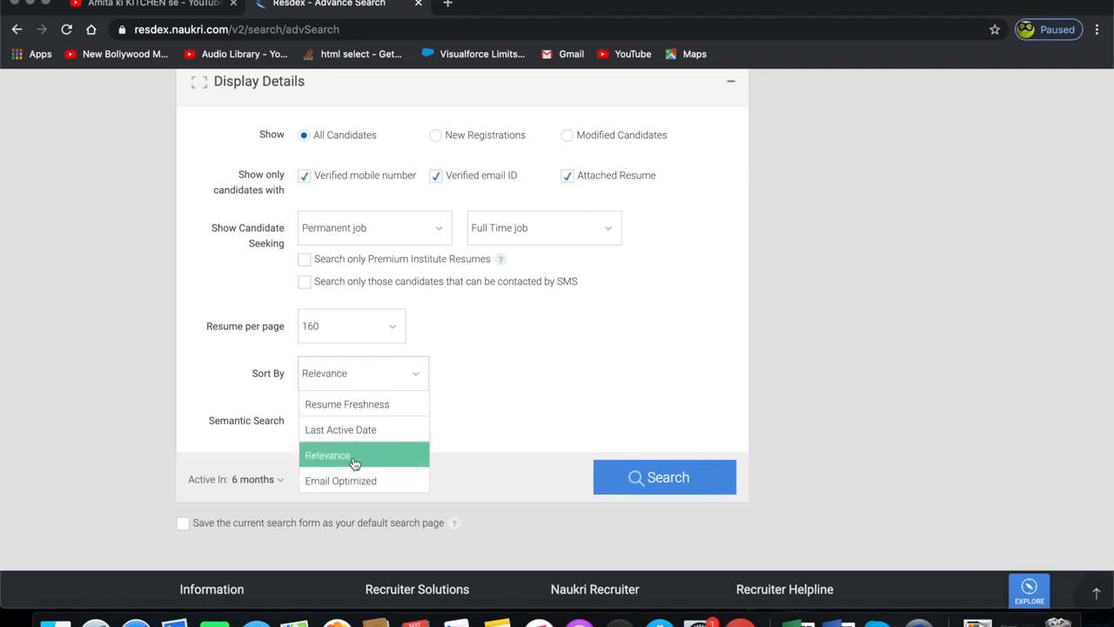
left_click(354, 462)
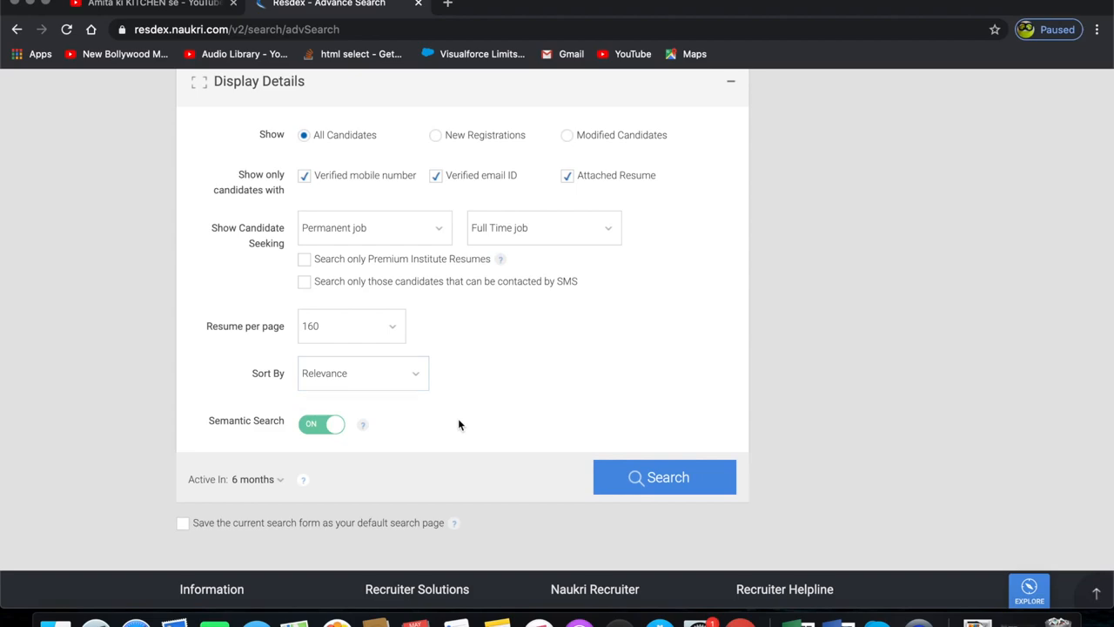
scroll(458, 424, "up", 15)
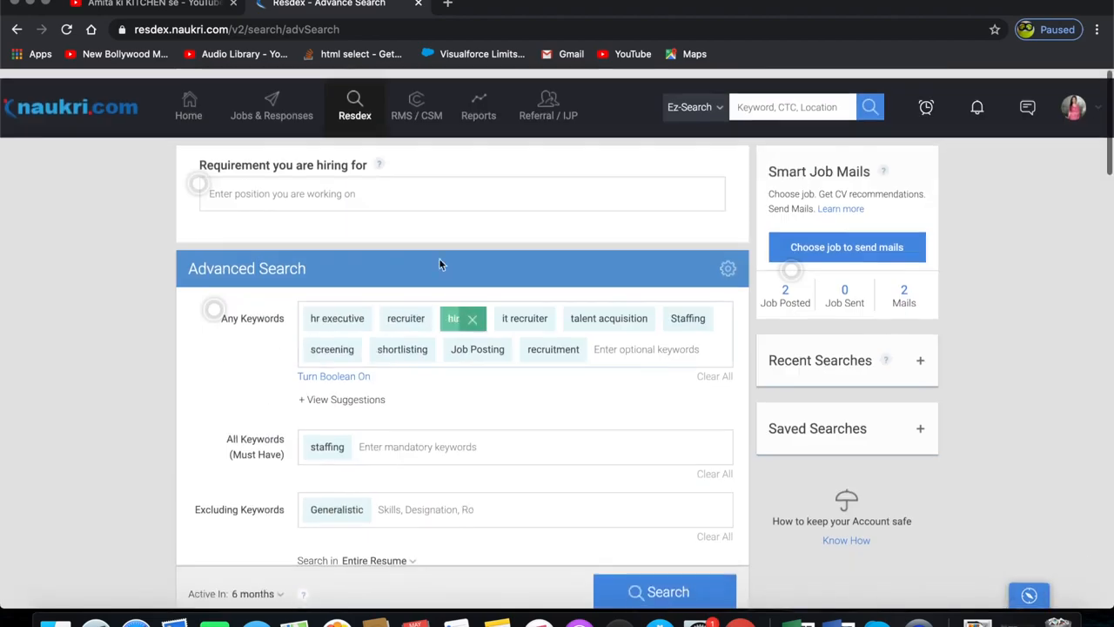
scroll(478, 377, "down", 15)
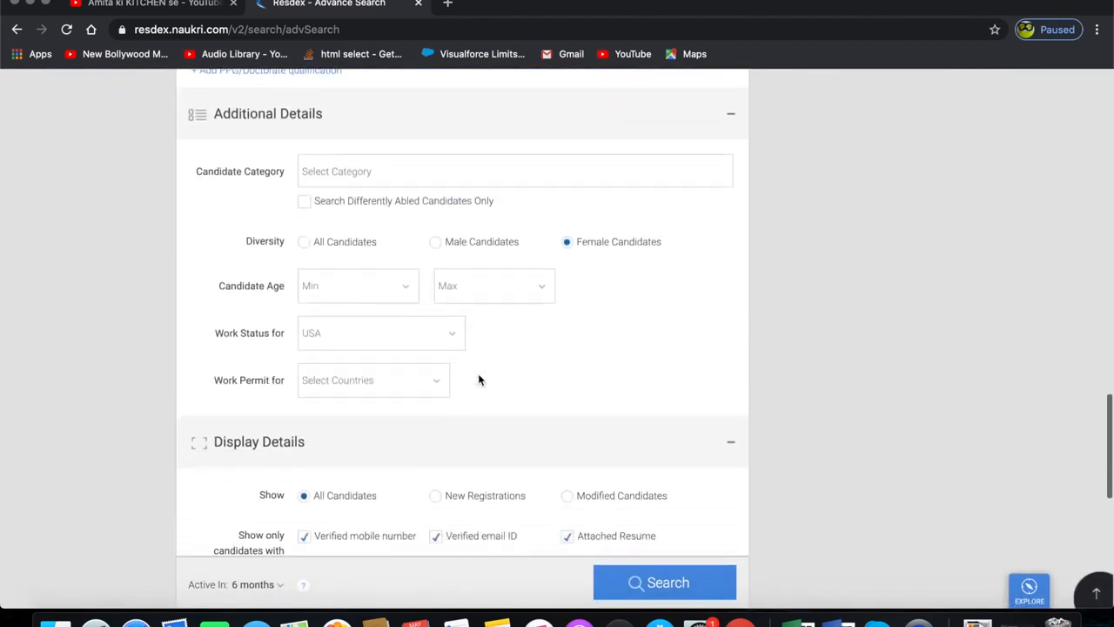
- Set the Active In period for the search to 30 days
scroll(477, 376, "down", 2)
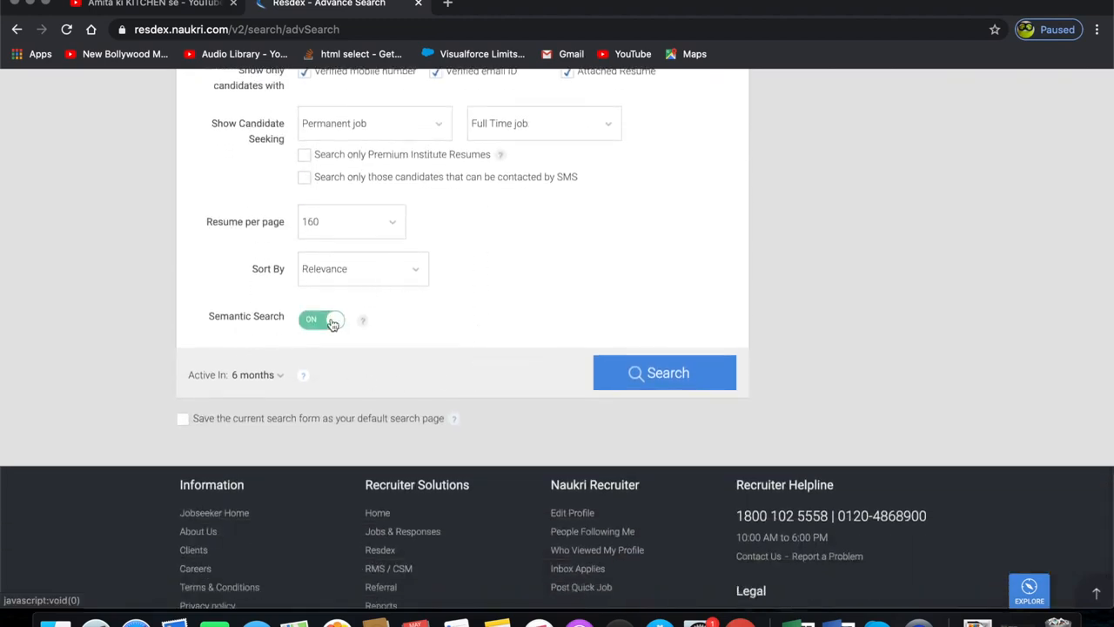
mouse_move(360, 321)
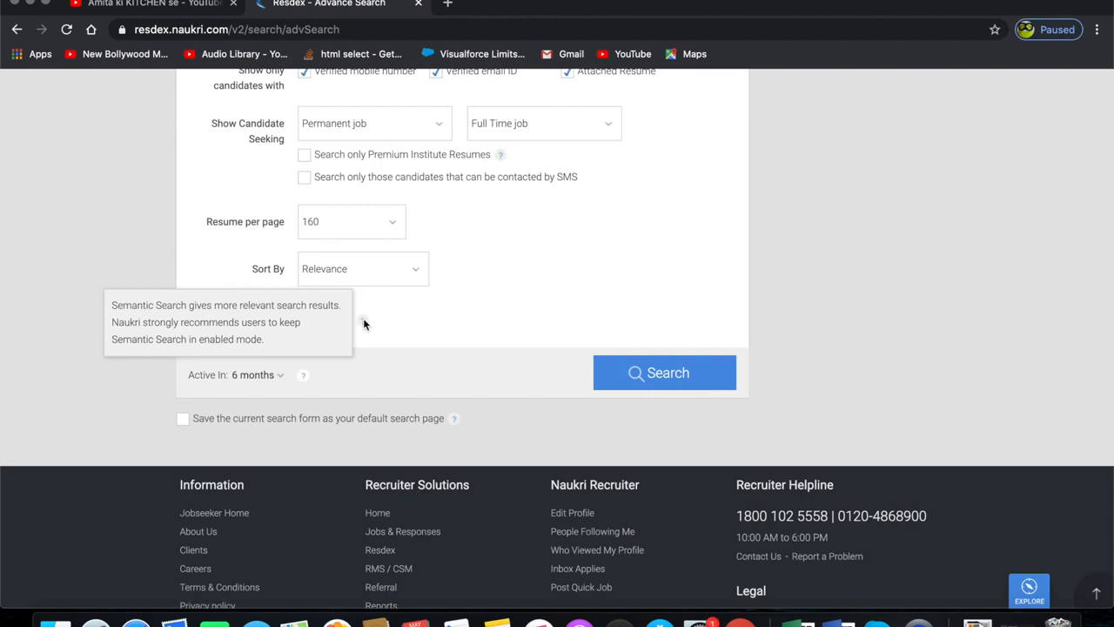
left_click(263, 377)
scroll(276, 452, "up", 5)
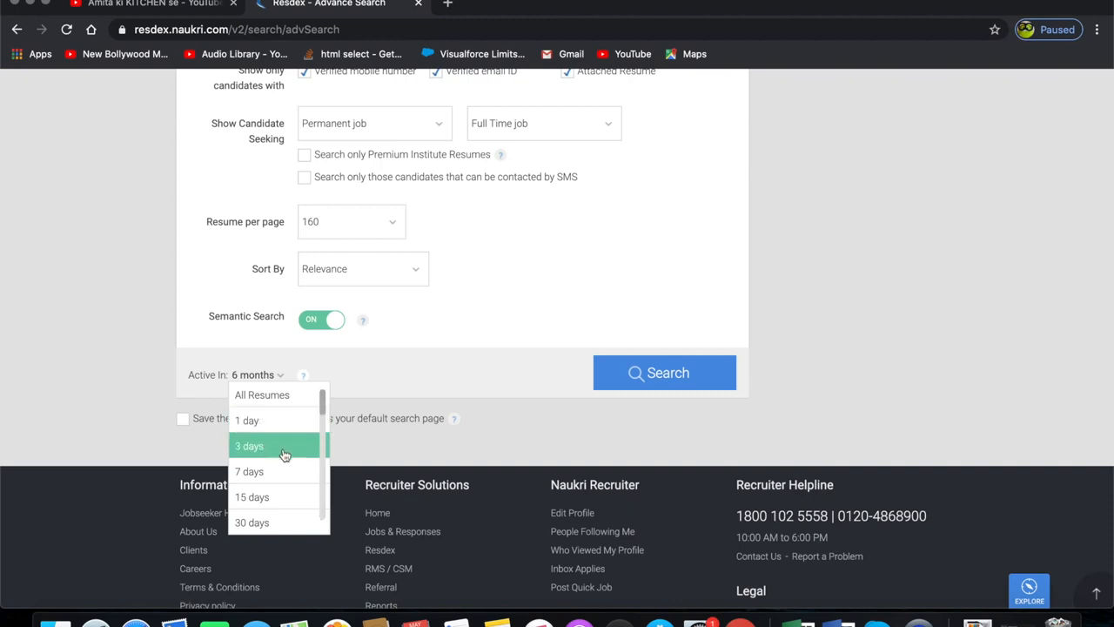
left_click(277, 523)
left_click(261, 375)
scroll(295, 513, "down", 4)
scroll(295, 515, "down", 5)
scroll(296, 515, "down", 5)
scroll(296, 515, "down", 1)
scroll(296, 515, "up", 5)
scroll(295, 516, "up", 6)
scroll(296, 435, "up", 5)
scroll(295, 480, "up", 2)
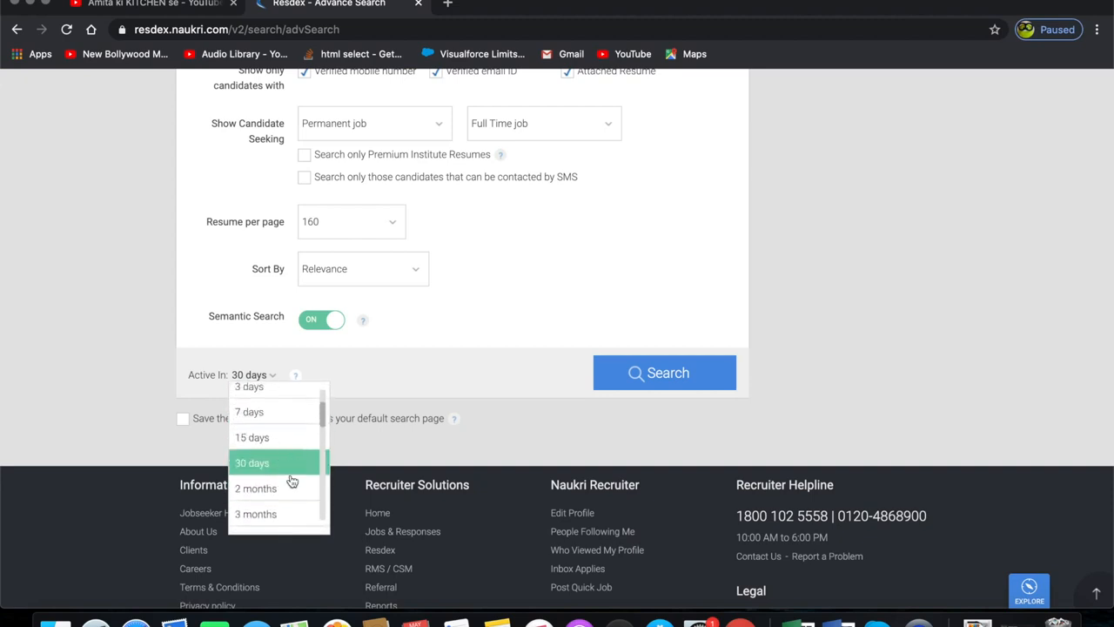
left_click(286, 464)
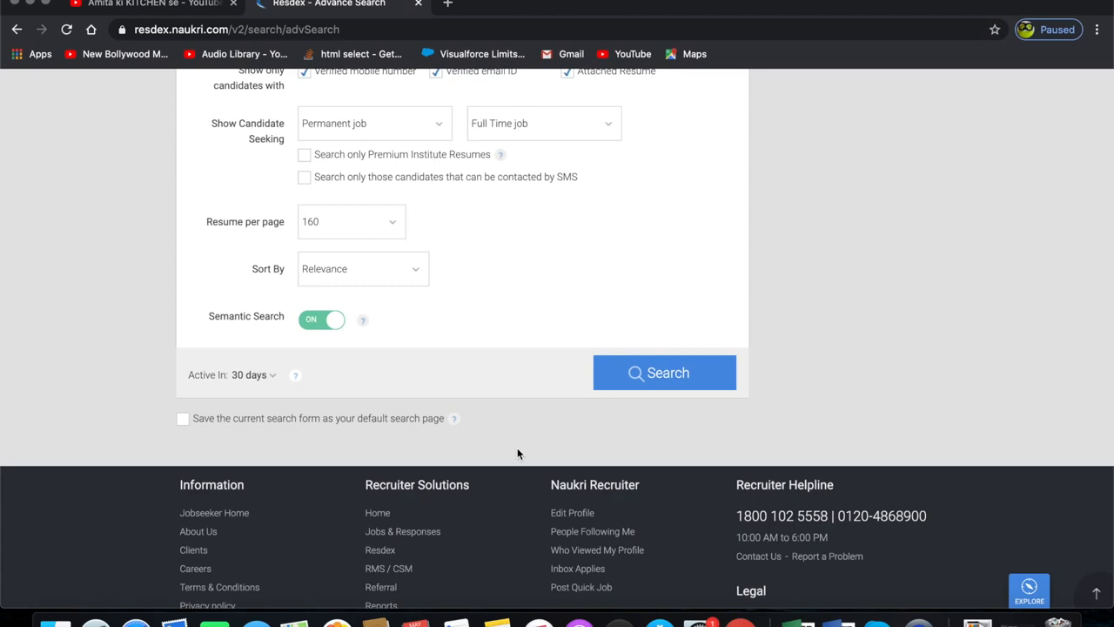
- Run the advanced search and scroll through the matching candidate profiles
left_click(645, 378)
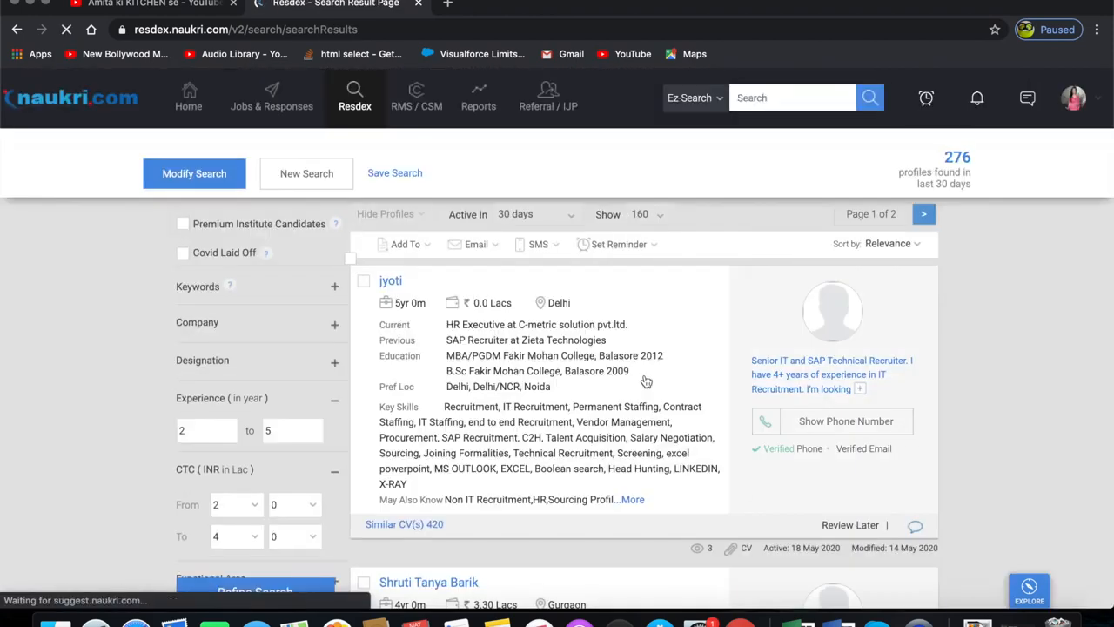
scroll(687, 485, "down", 15)
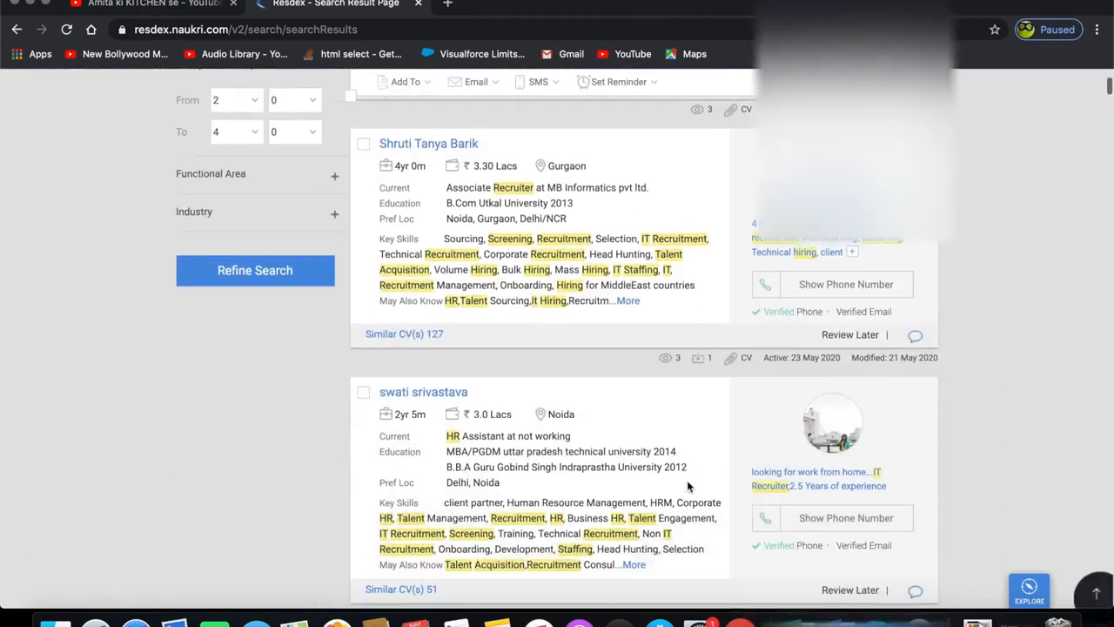
scroll(687, 485, "up", 15)
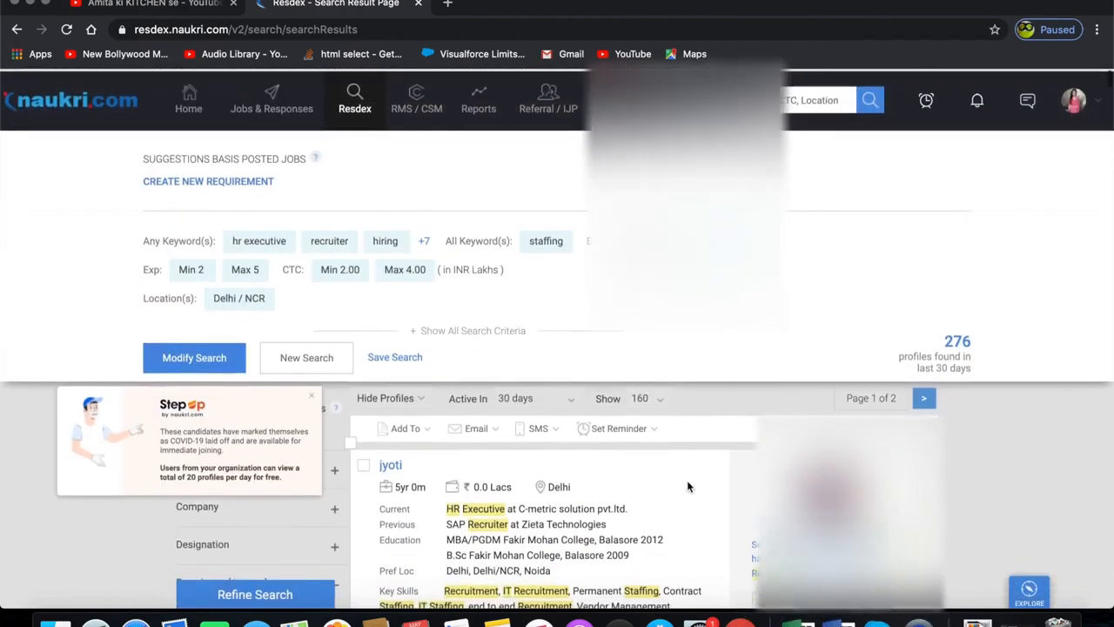
scroll(686, 486, "up", 2)
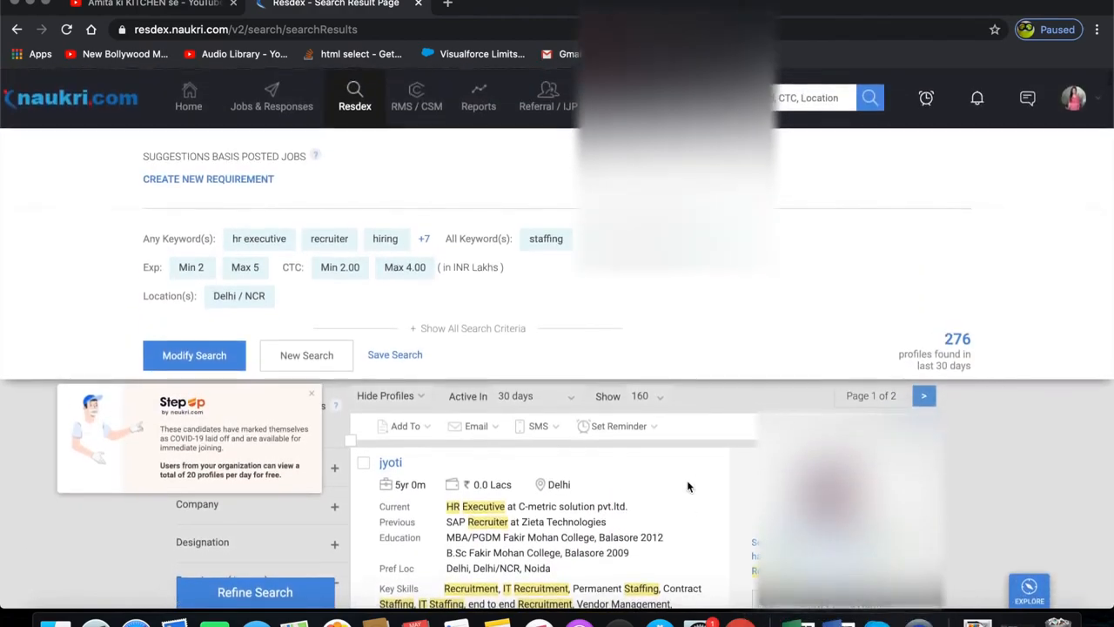
- Save the current search under the name hr execu
left_click(409, 354)
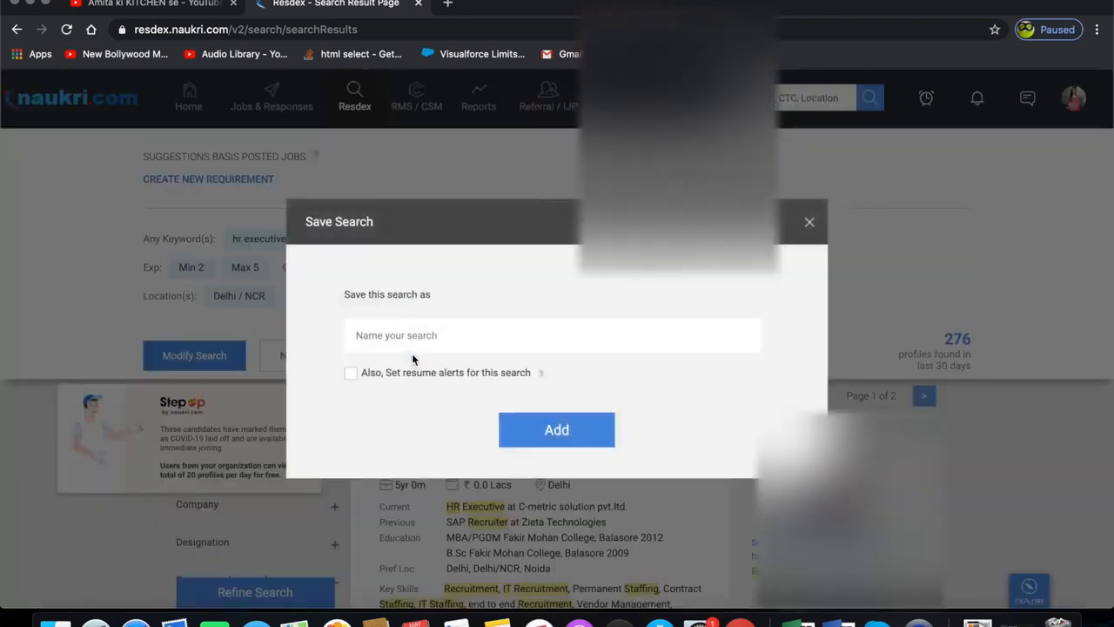
type("hr execu")
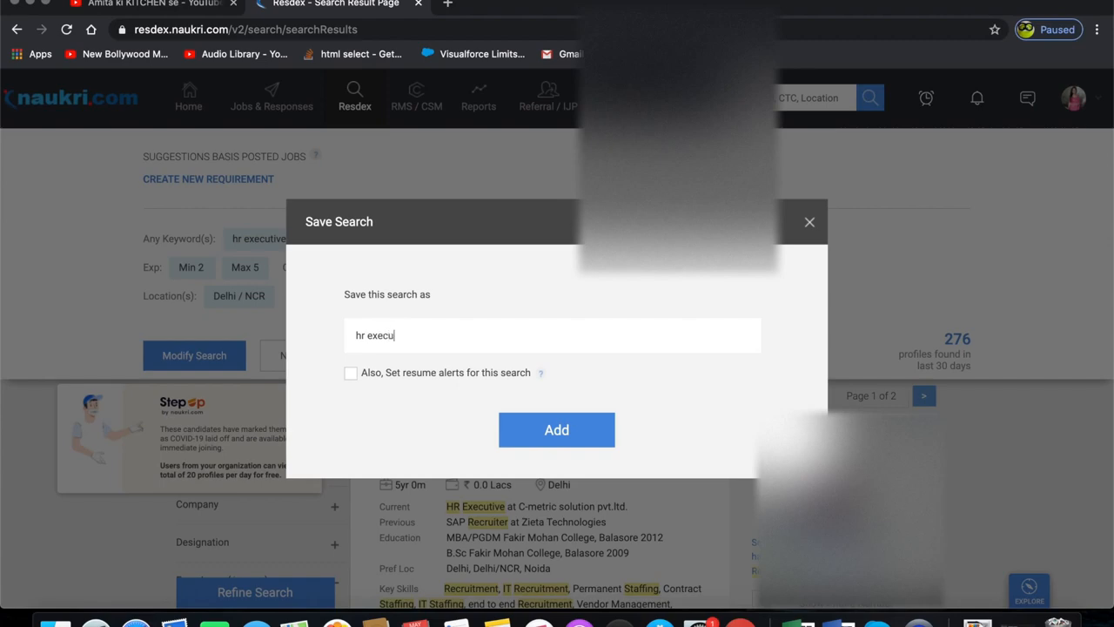
left_click(514, 440)
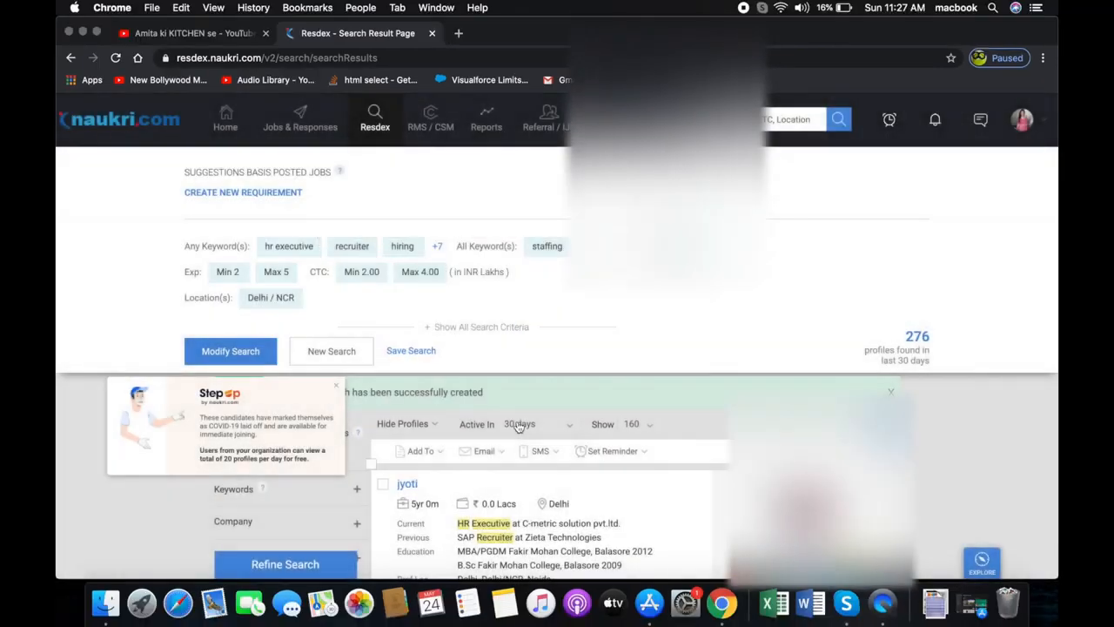
- Open the first candidate's profile and read through their skills, work summary and attached CV
left_click(338, 383)
scroll(487, 392, "down", 5)
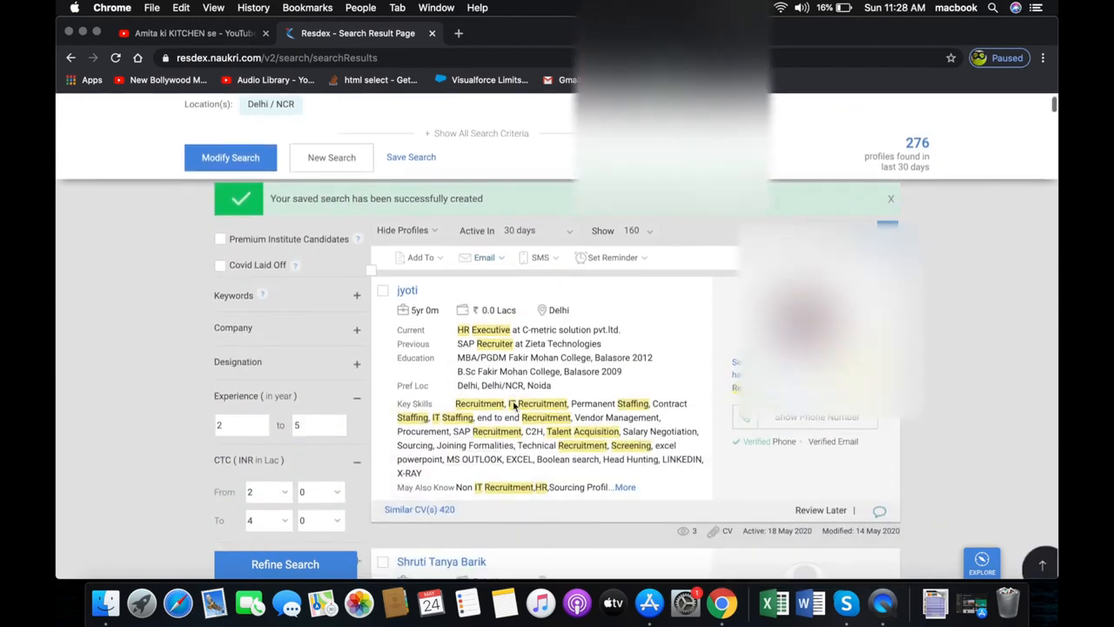
left_click(411, 289)
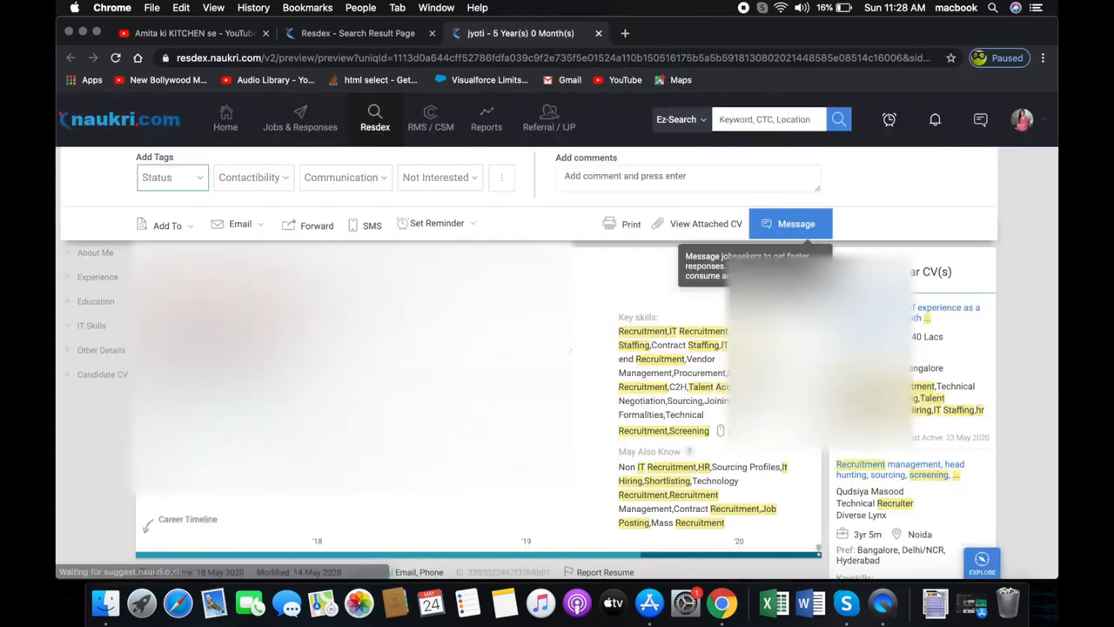
scroll(556, 335, "down", 3)
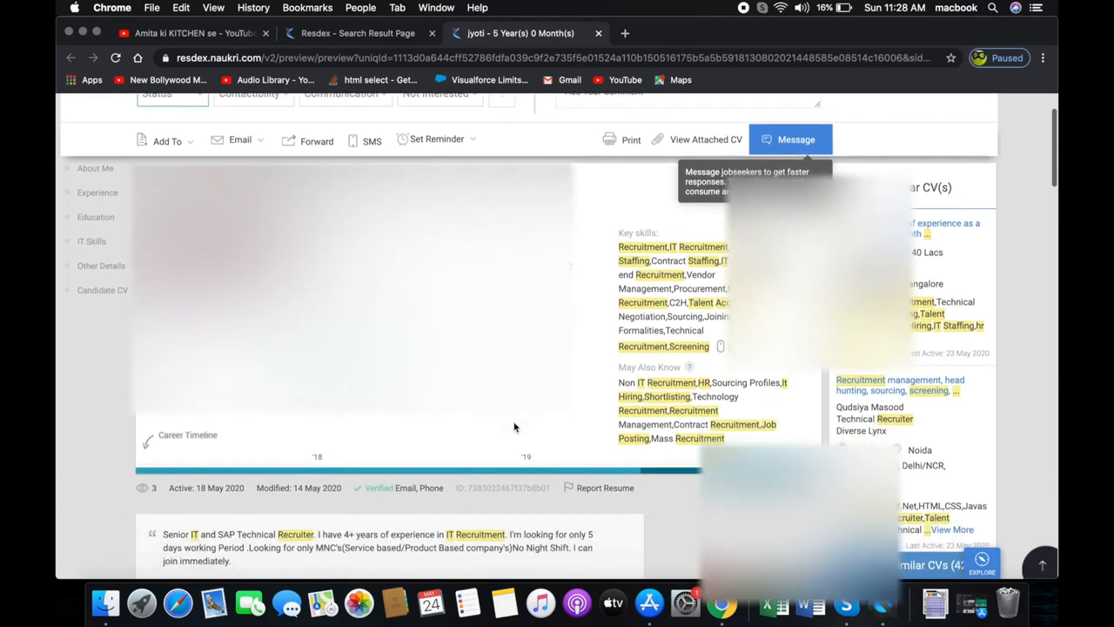
scroll(557, 336, "down", 3)
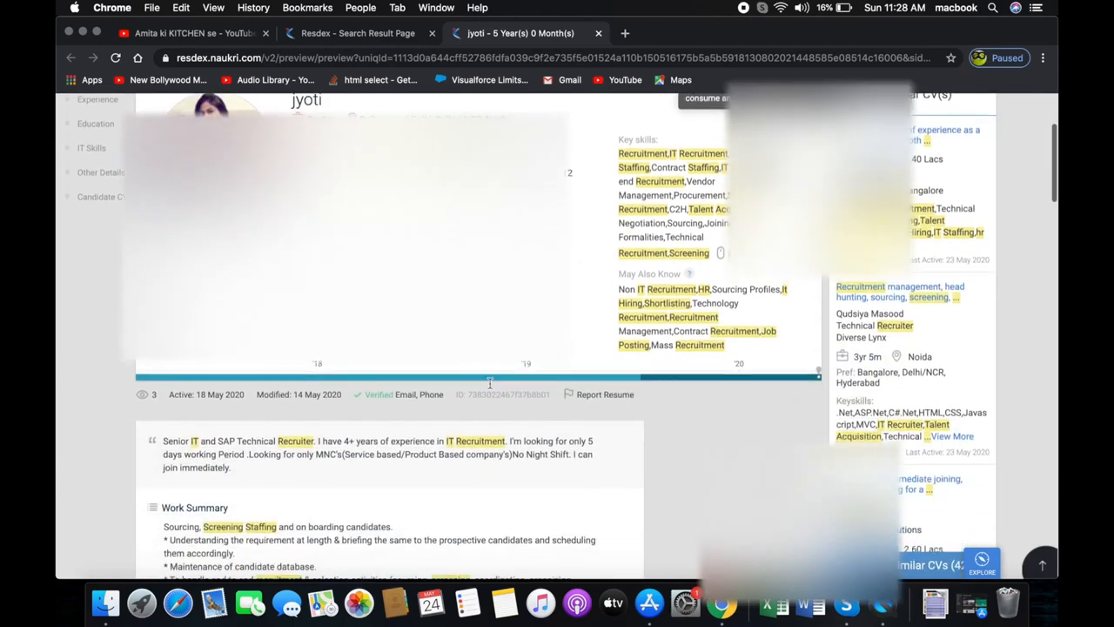
scroll(557, 336, "down", 1)
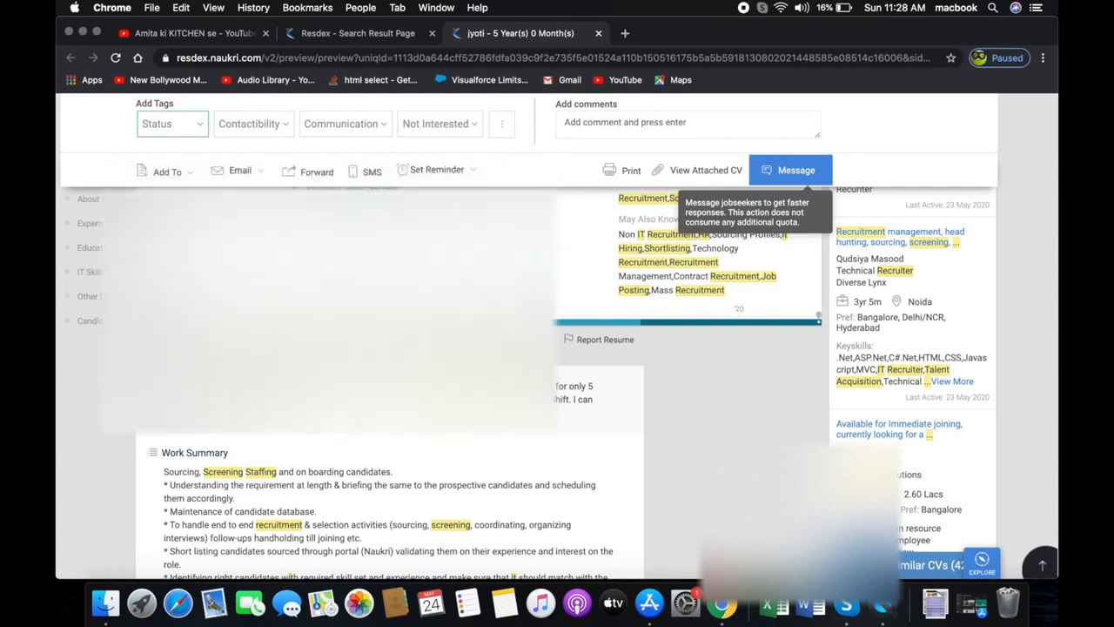
scroll(557, 336, "down", 1)
scroll(557, 336, "down", 10)
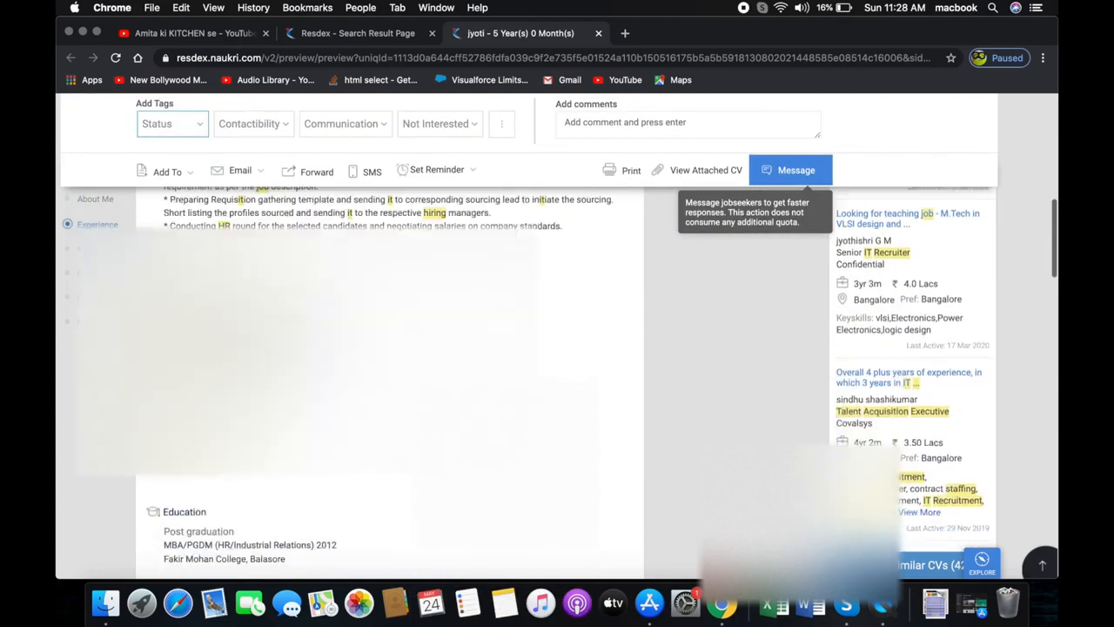
scroll(556, 336, "down", 10)
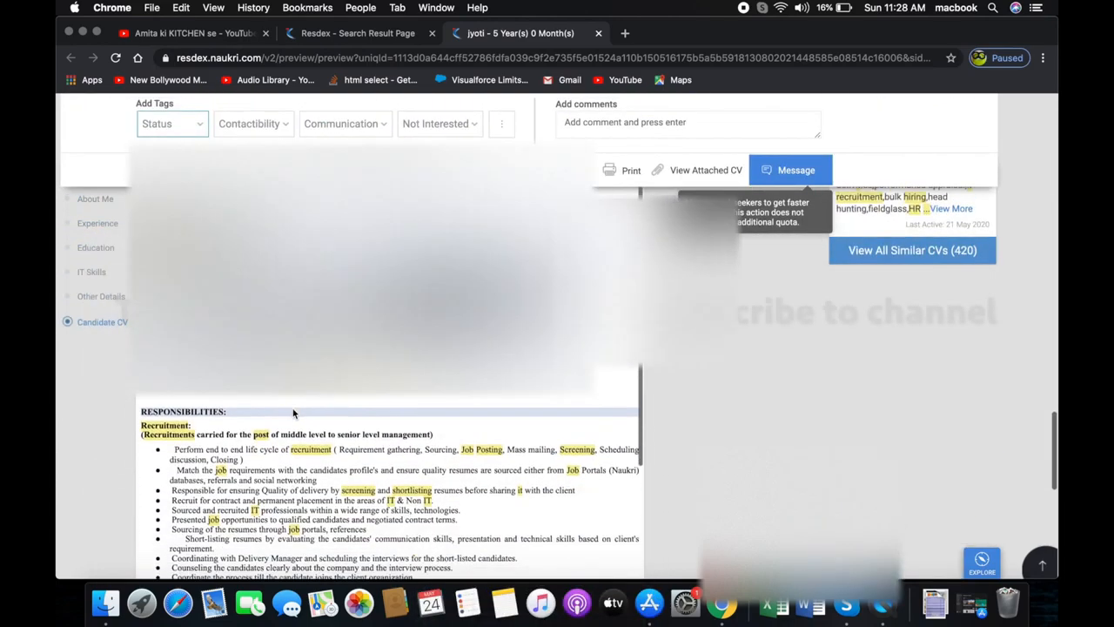
scroll(557, 336, "up", 20)
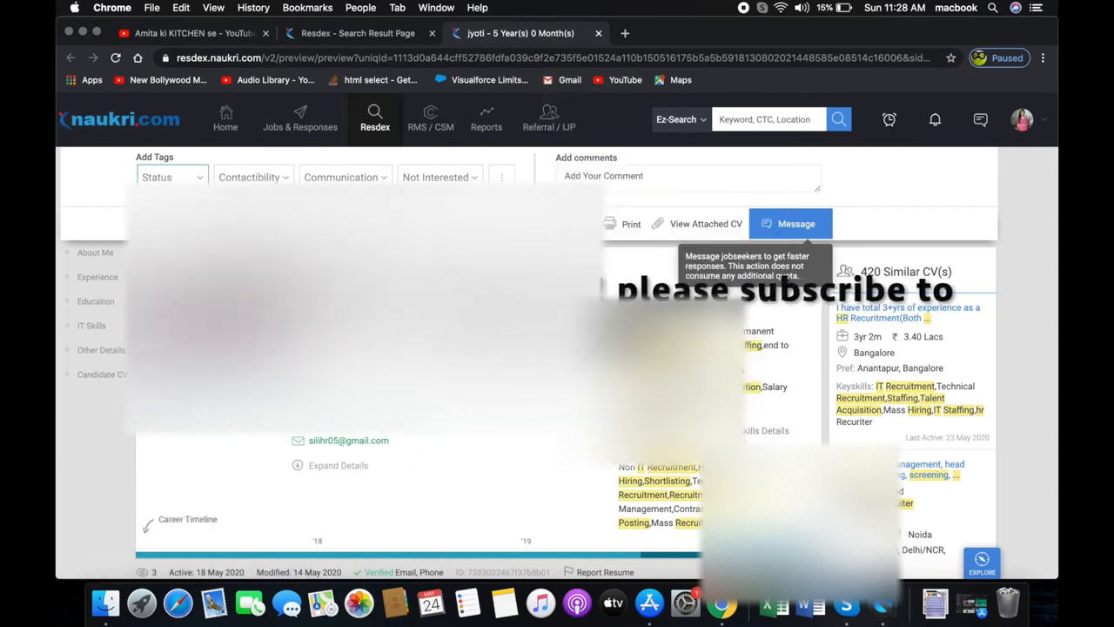
- Return to the search results tab and review the saved search criteria and results
left_click(381, 36)
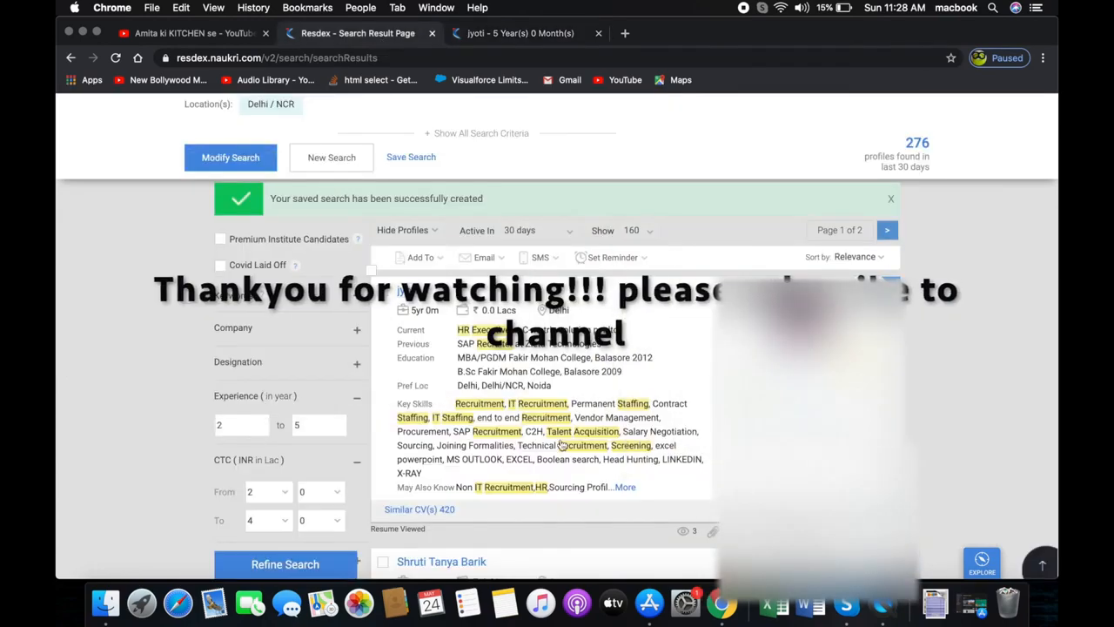
scroll(562, 445, "down", 5)
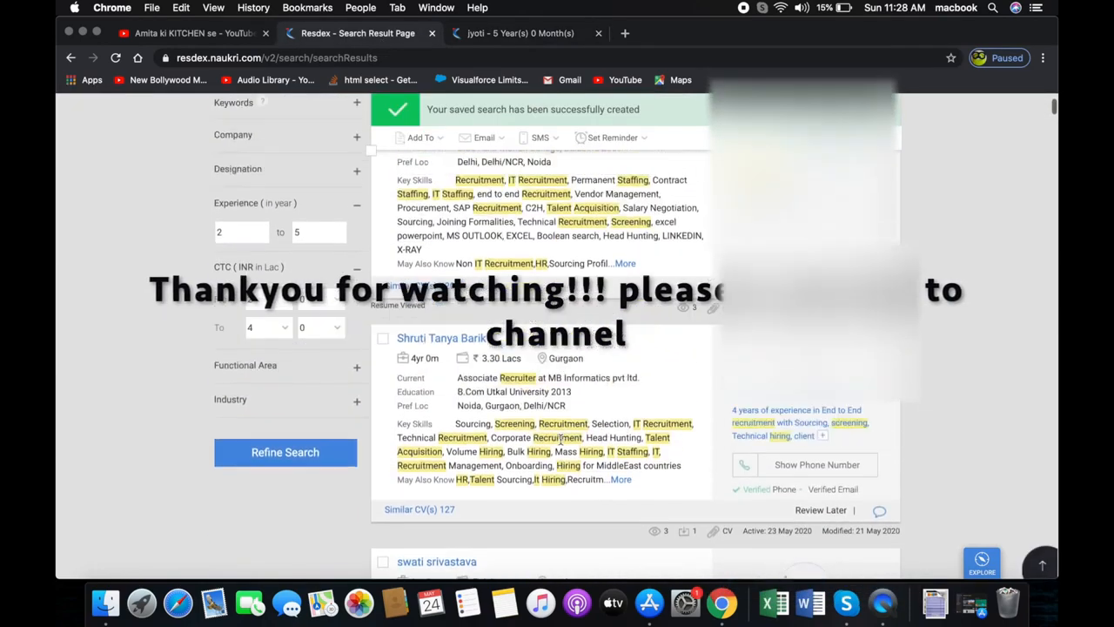
scroll(561, 444, "up", 5)
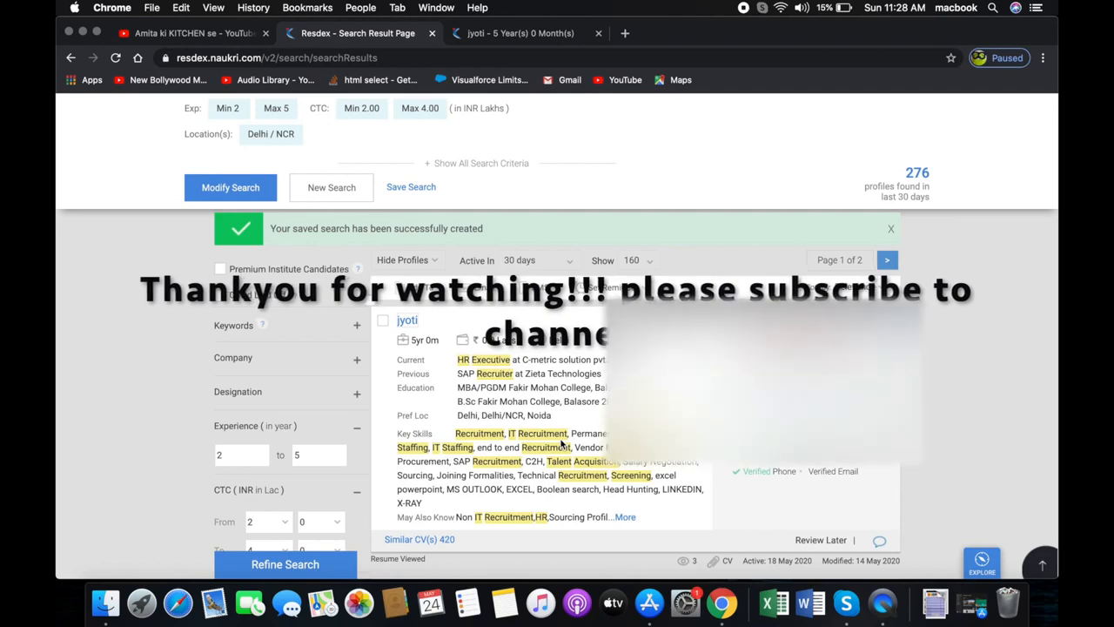
scroll(561, 445, "up", 1)
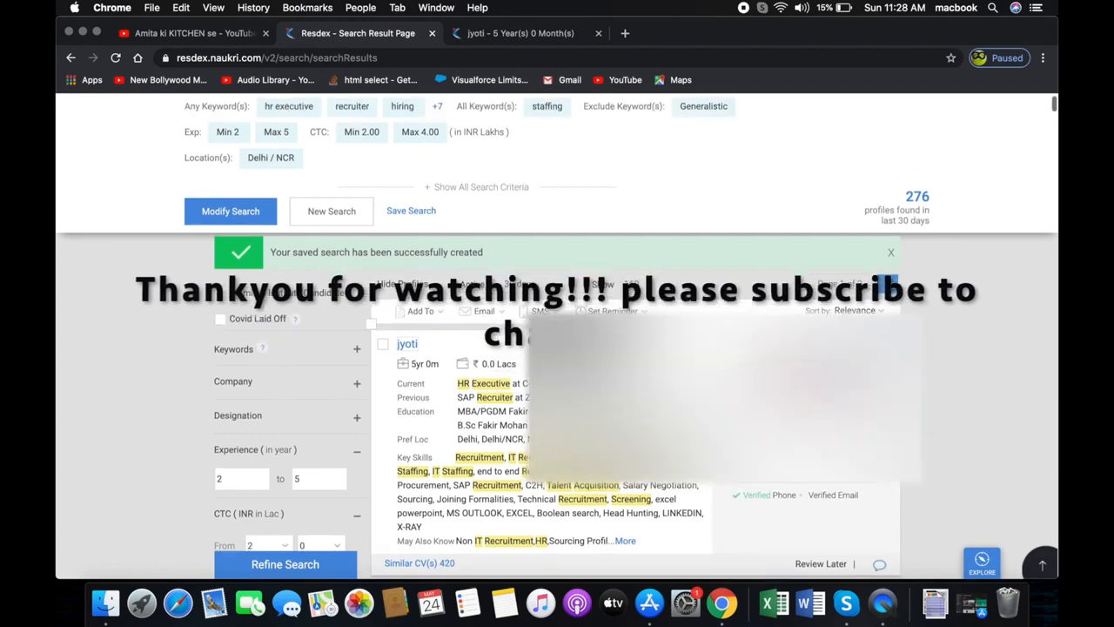
scroll(557, 338, "up", 3)
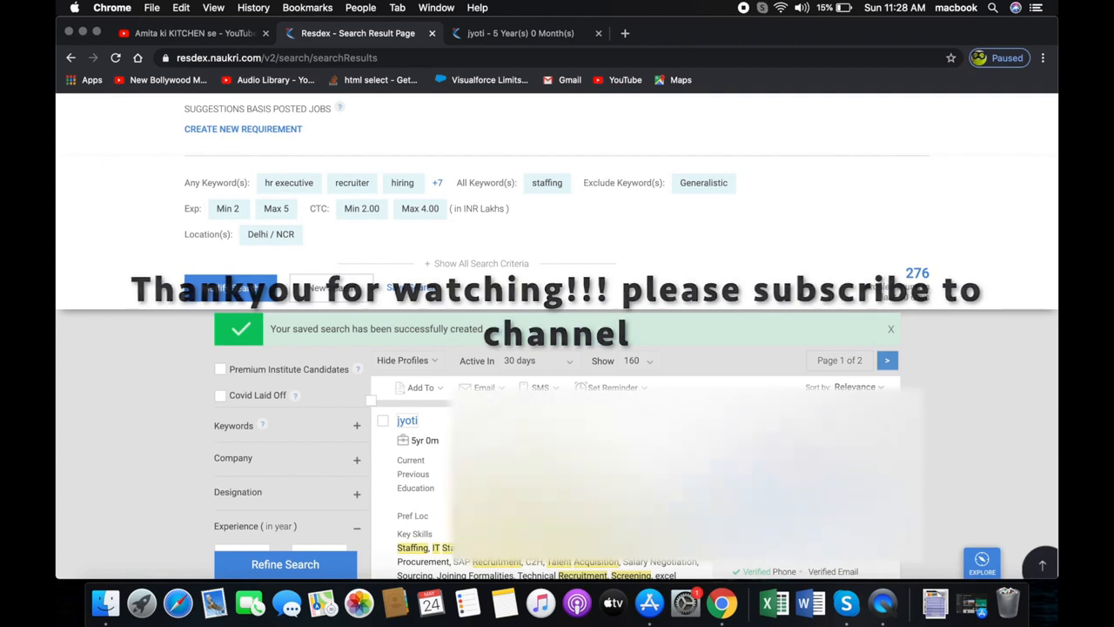